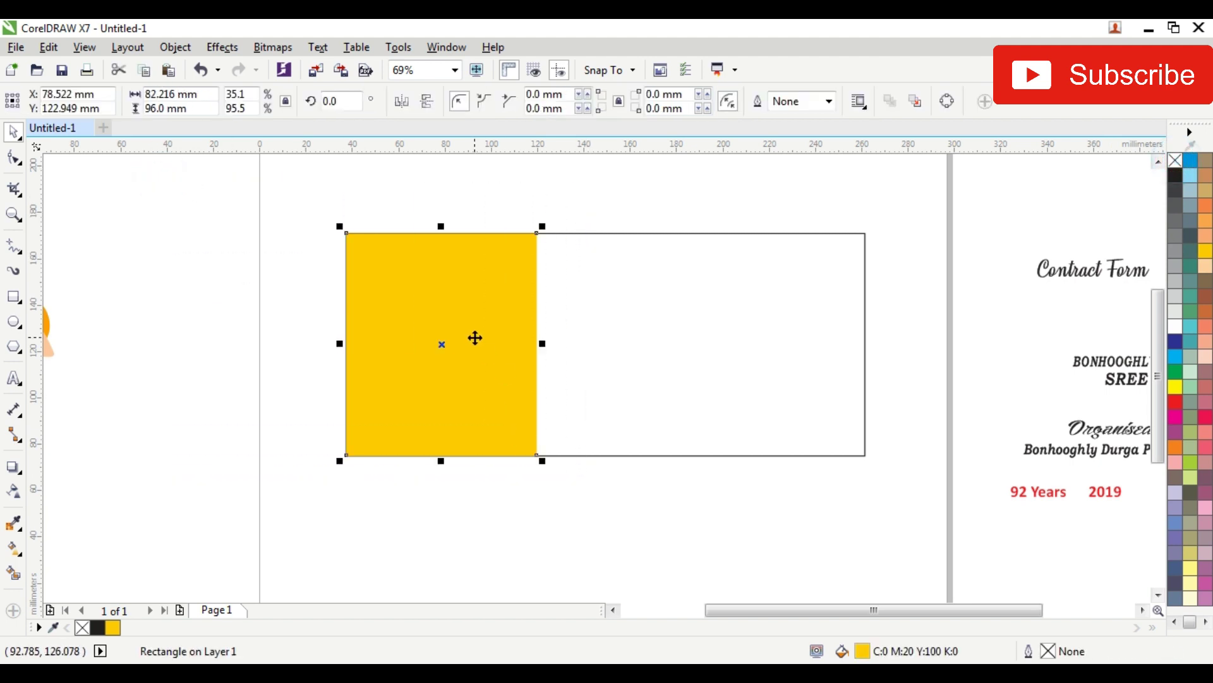
# Apply a linear fountain fill running horizontally across the yellow rectangle, from yellow on its left to orange on its right
pyautogui.scroll(3, 479, 342)
pyautogui.click(19, 554)
pyautogui.moveTo(152, 332); pyautogui.dragTo(565, 326)
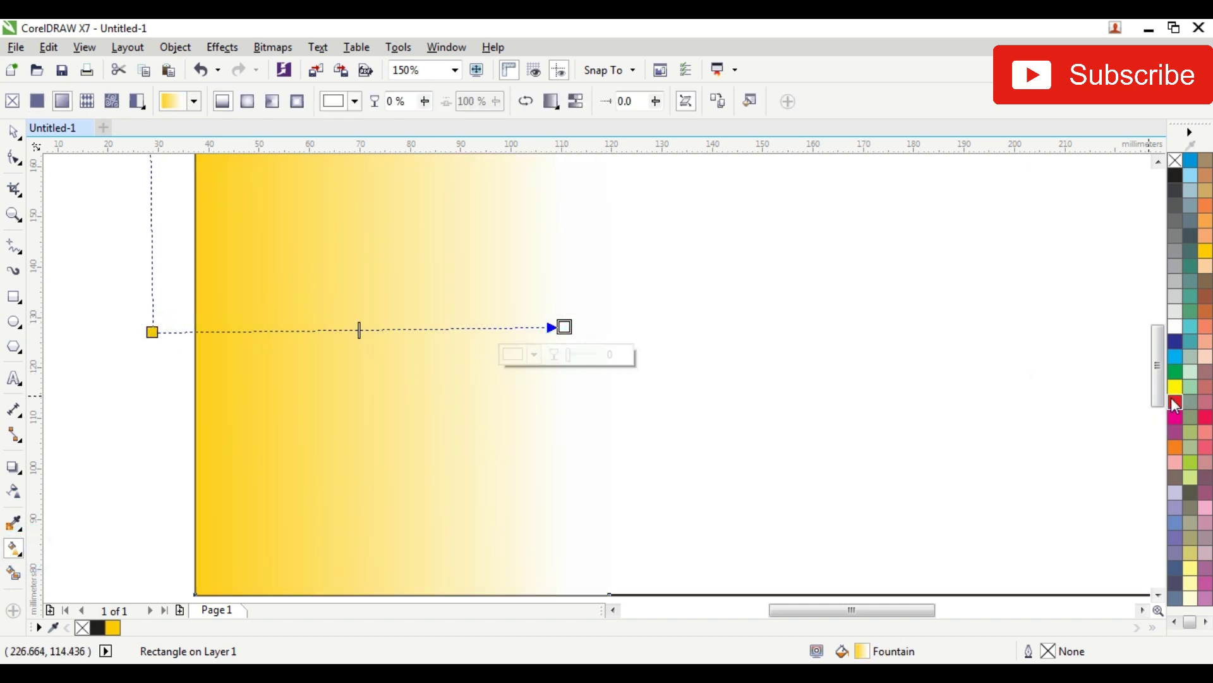
pyautogui.click(1176, 446)
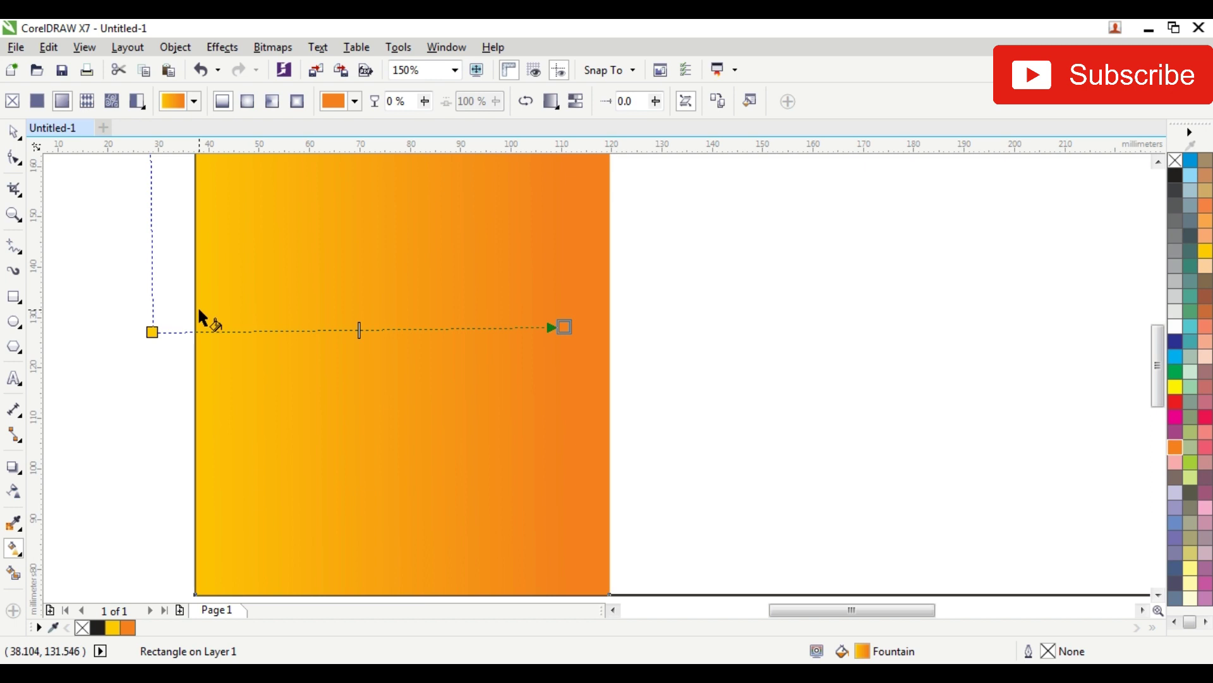
pyautogui.click(18, 135)
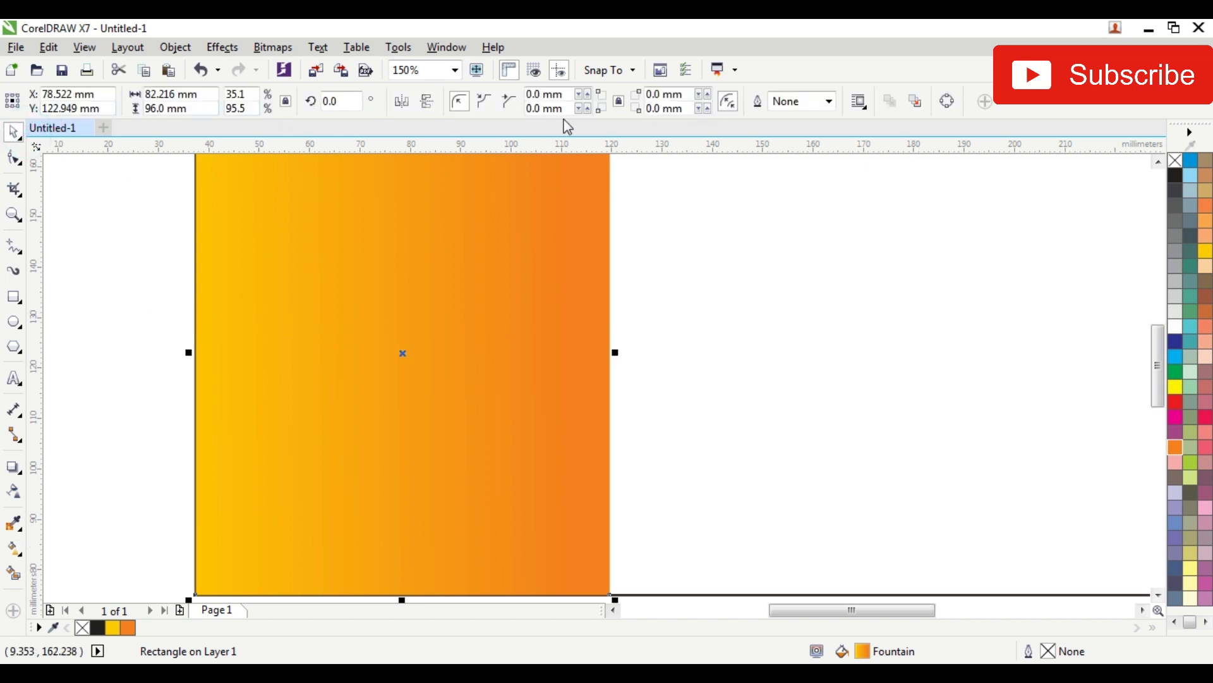
# Mirror the gradient rectangle horizontally so that its orange side lies on the left
pyautogui.click(151, 230)
pyautogui.click(398, 278)
pyautogui.scroll(-2, 399, 281)
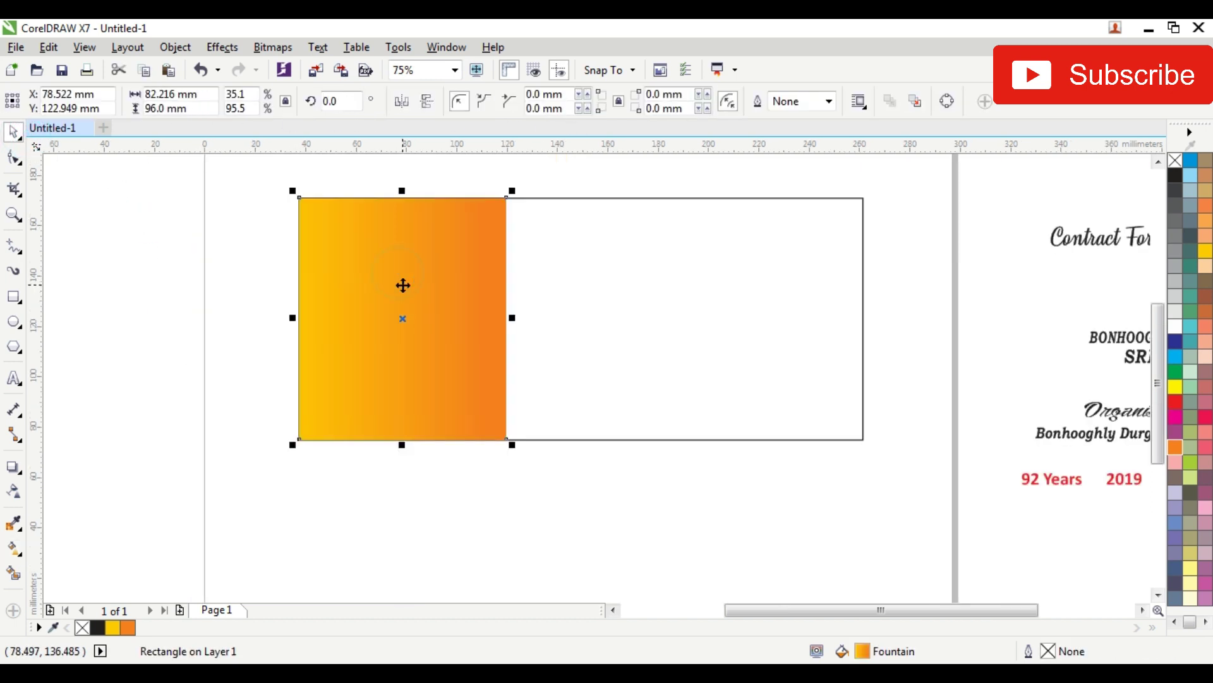
pyautogui.moveTo(233, 152); pyautogui.dragTo(532, 461)
pyautogui.click(403, 103)
pyautogui.click(252, 260)
# Adjust the fountain fill so both colour ends sit inside the rectangle's side edges and the blend runs level
pyautogui.scroll(2, 431, 278)
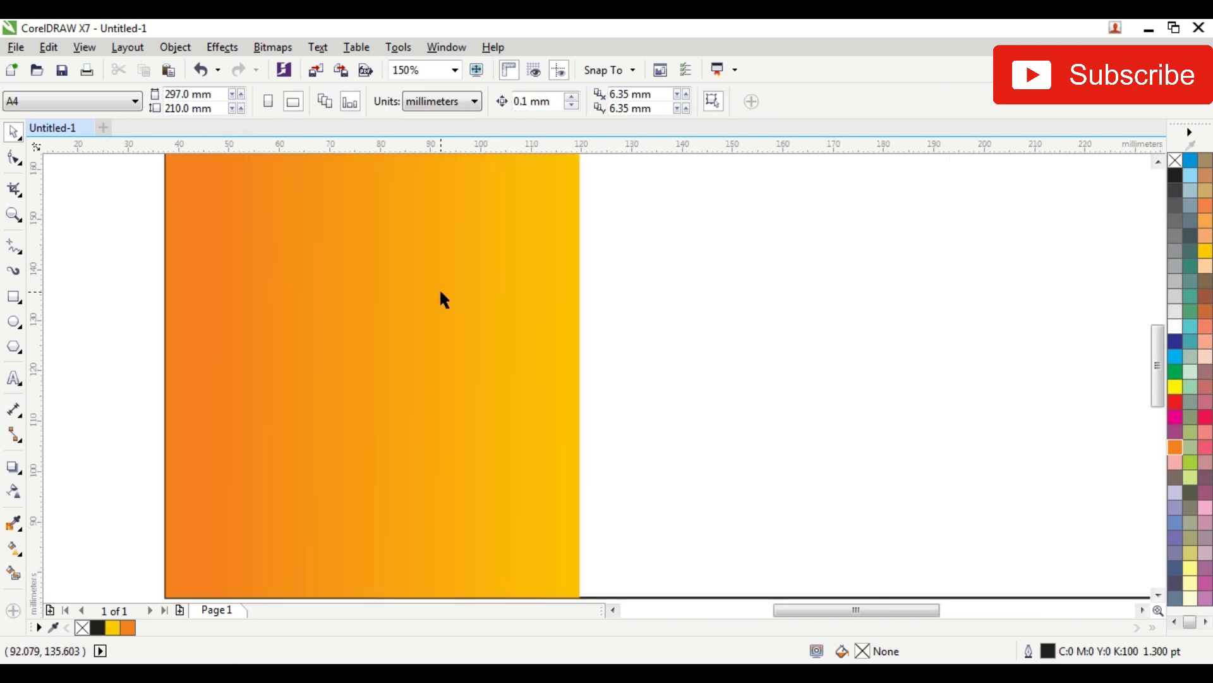
pyautogui.click(442, 290)
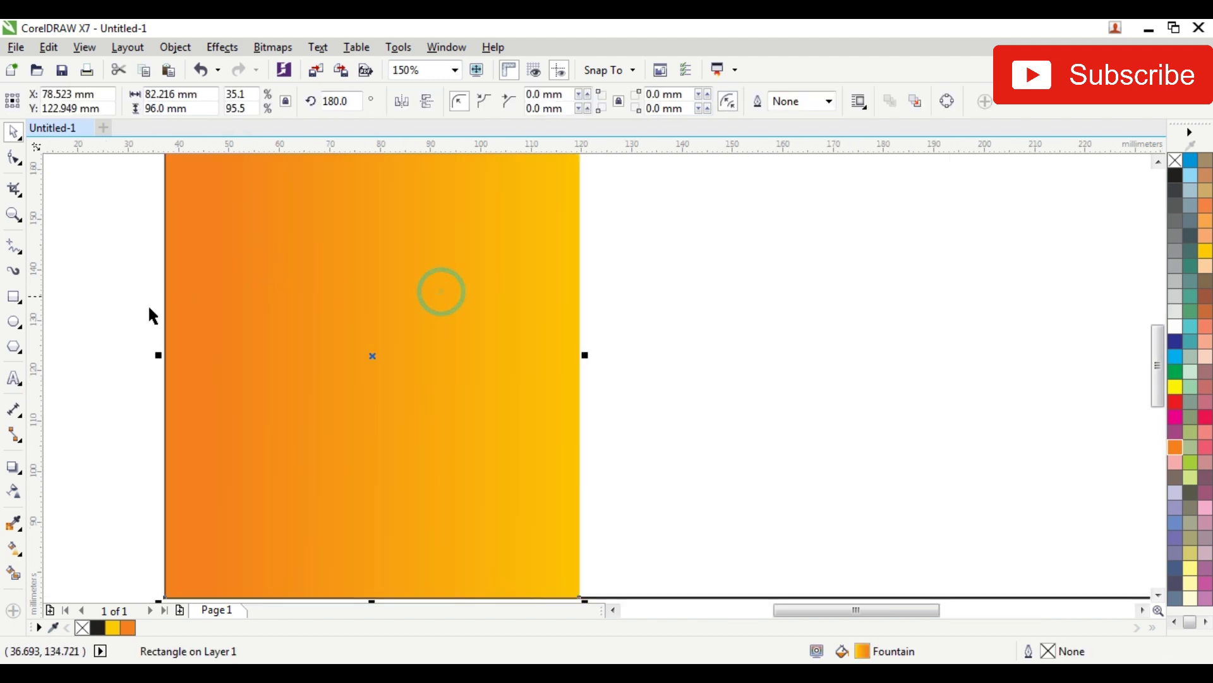
pyautogui.click(15, 547)
pyautogui.scroll(-2, 249, 423)
pyautogui.click(234, 387)
pyautogui.moveTo(234, 387); pyautogui.dragTo(248, 389)
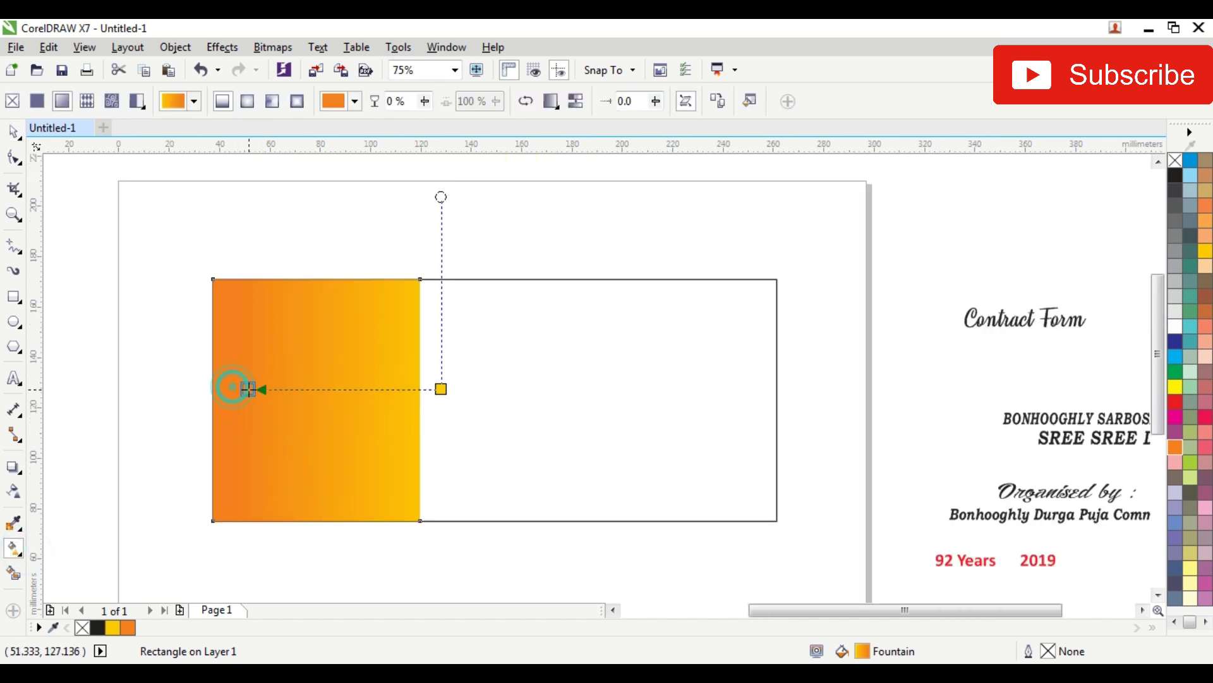
pyautogui.moveTo(441, 389); pyautogui.dragTo(411, 393)
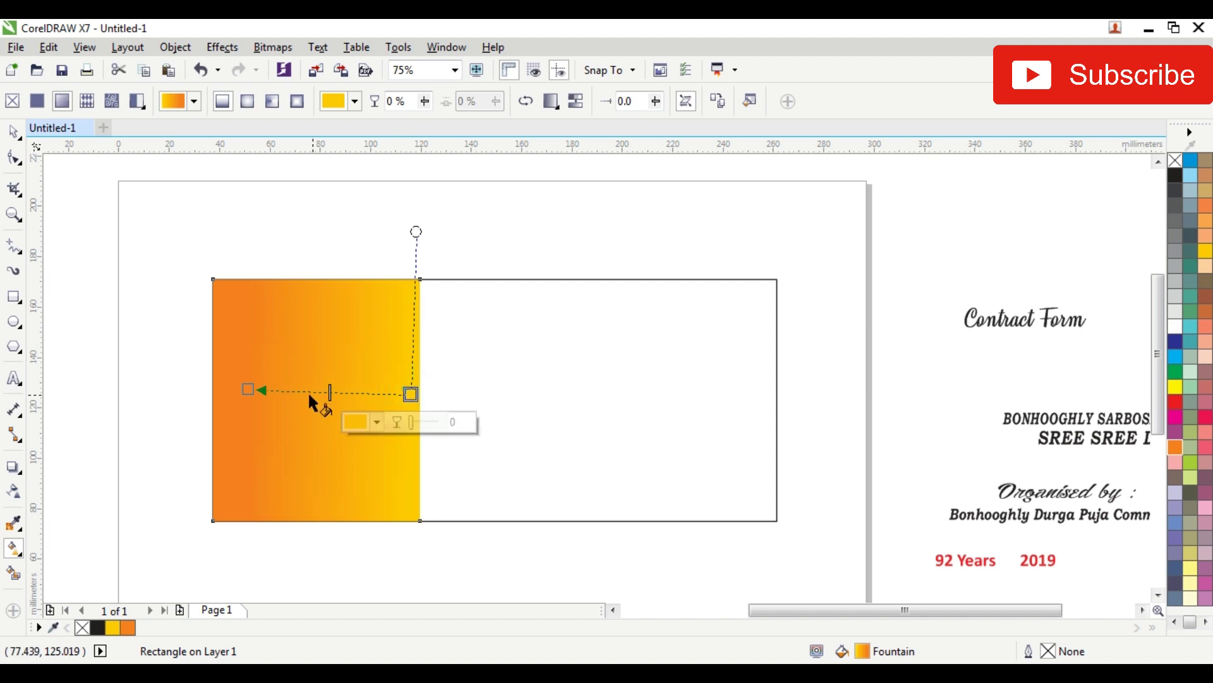
pyautogui.moveTo(248, 388); pyautogui.dragTo(247, 395)
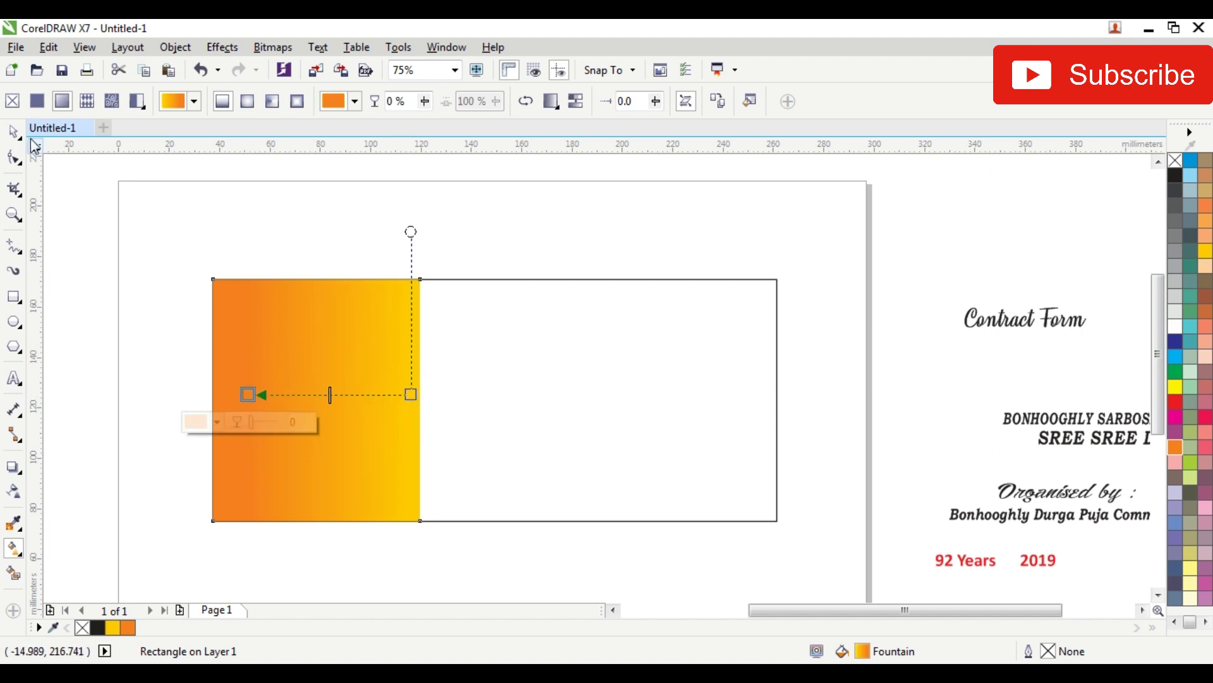
# Convert the gradient rectangle to curves
pyautogui.press('space')
pyautogui.click(222, 157)
pyautogui.moveTo(152, 216); pyautogui.dragTo(454, 534)
pyautogui.scroll(2, 313, 398)
pyautogui.rightClick(323, 358)
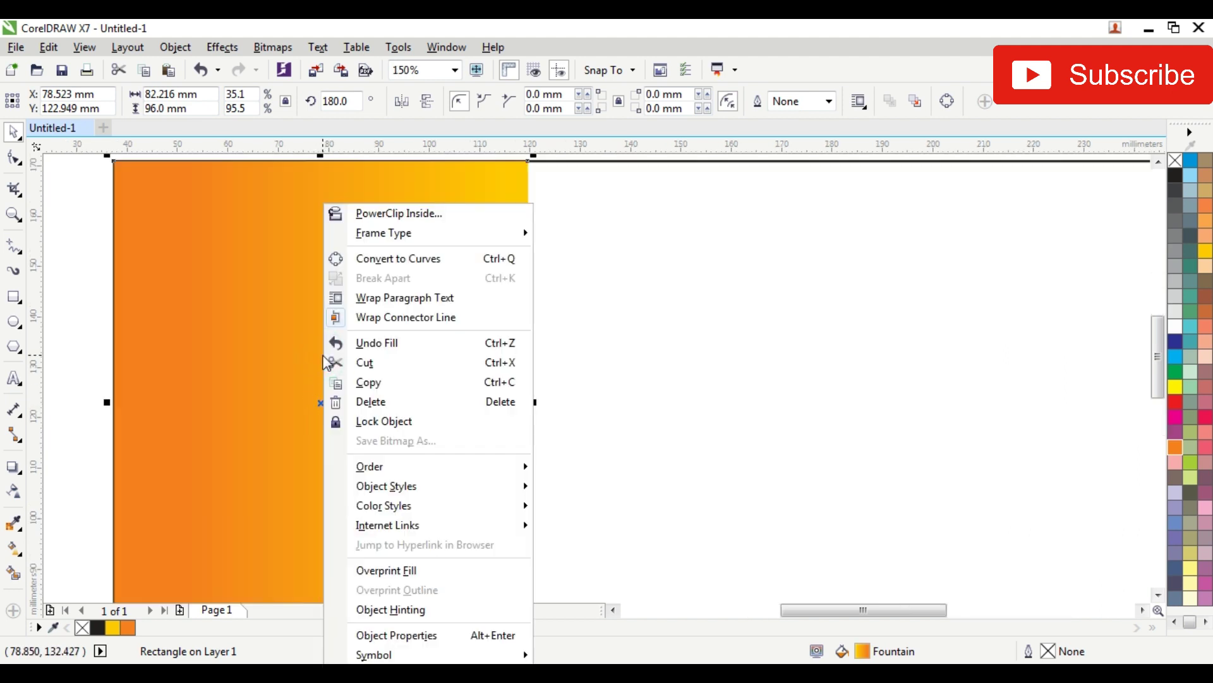
pyautogui.click(391, 259)
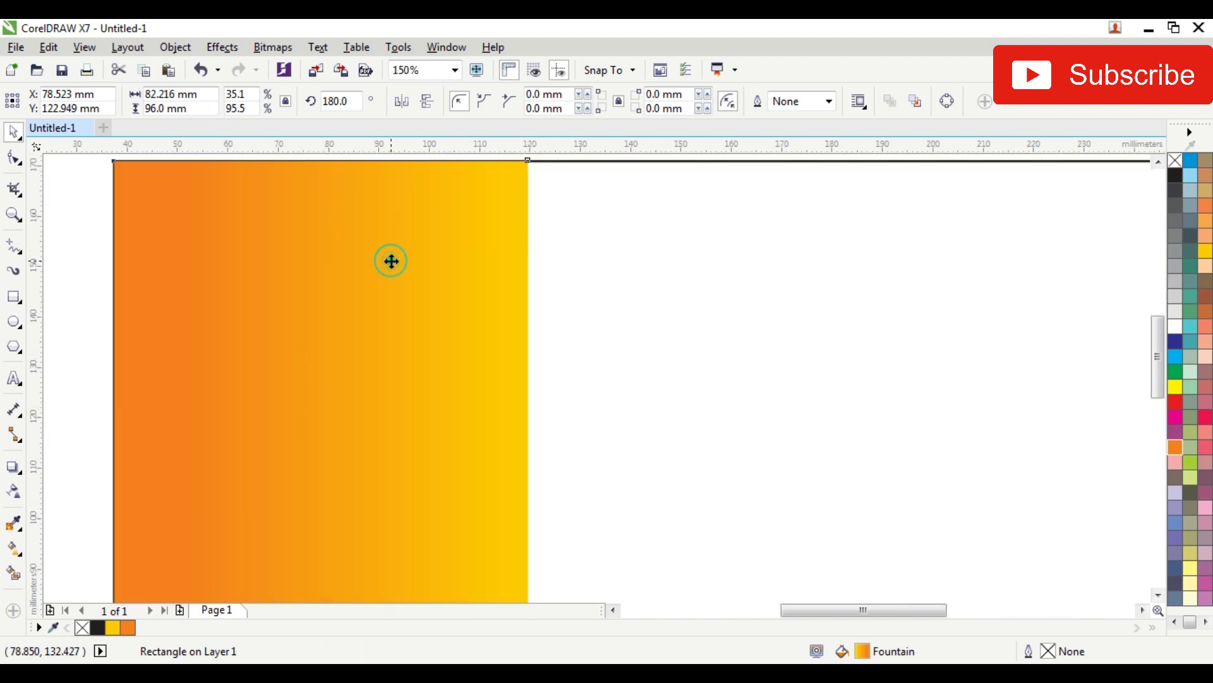
# Convert the right edge of the gradient shape from a straight line to a curve with the Shape tool
pyautogui.click(20, 163)
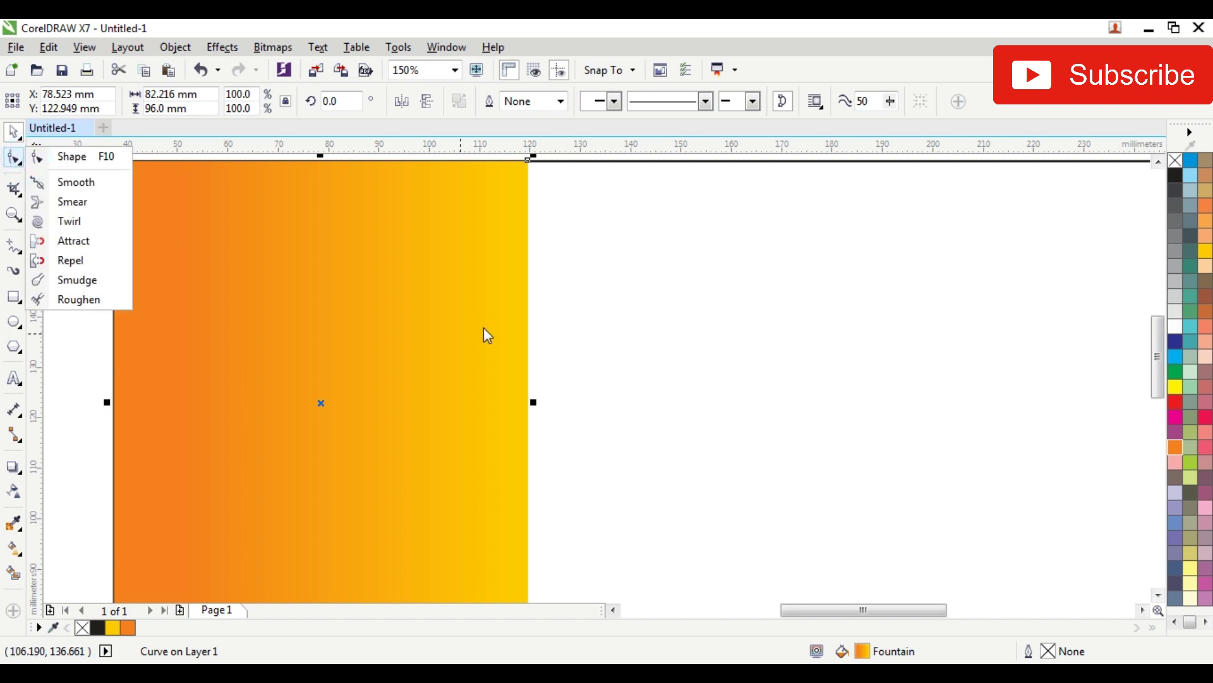
pyautogui.scroll(-4, 344, 325)
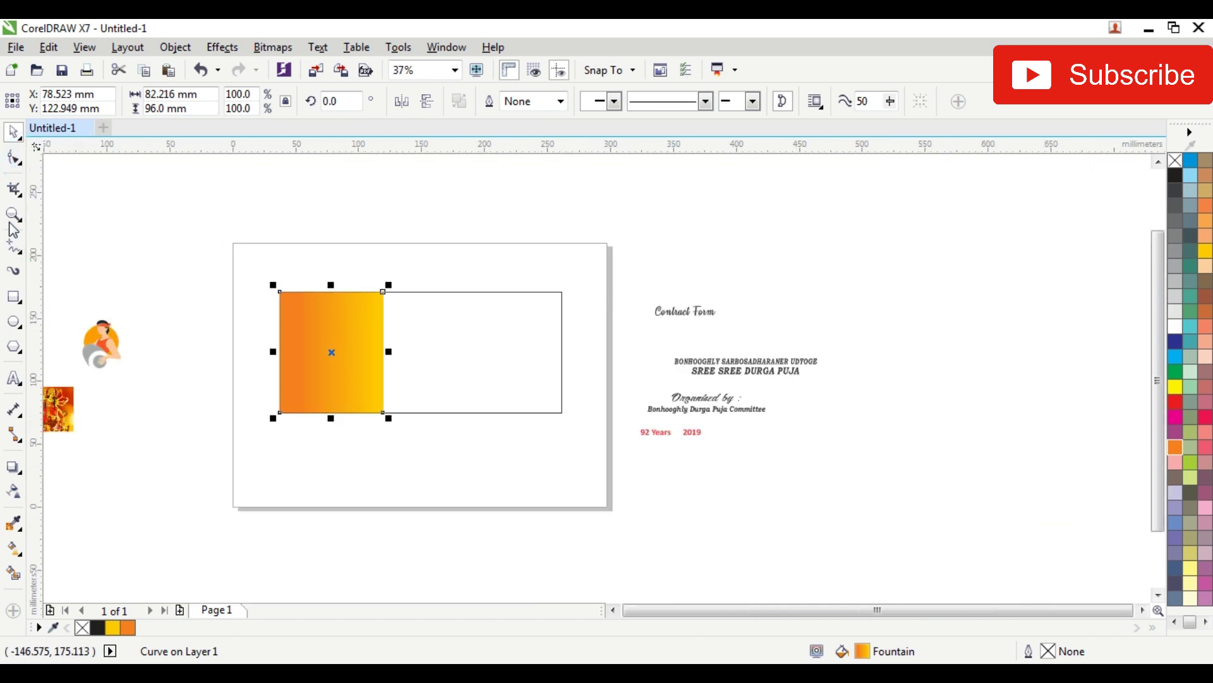
pyautogui.click(12, 159)
pyautogui.scroll(2, 259, 341)
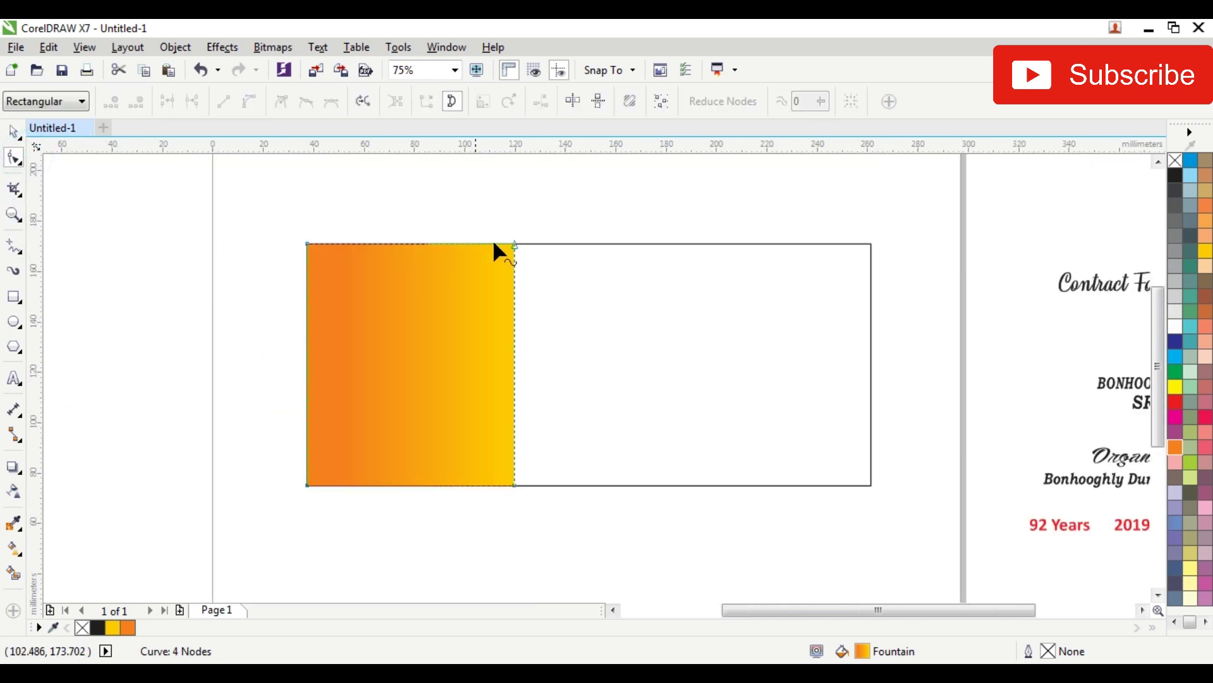
pyautogui.click(516, 246)
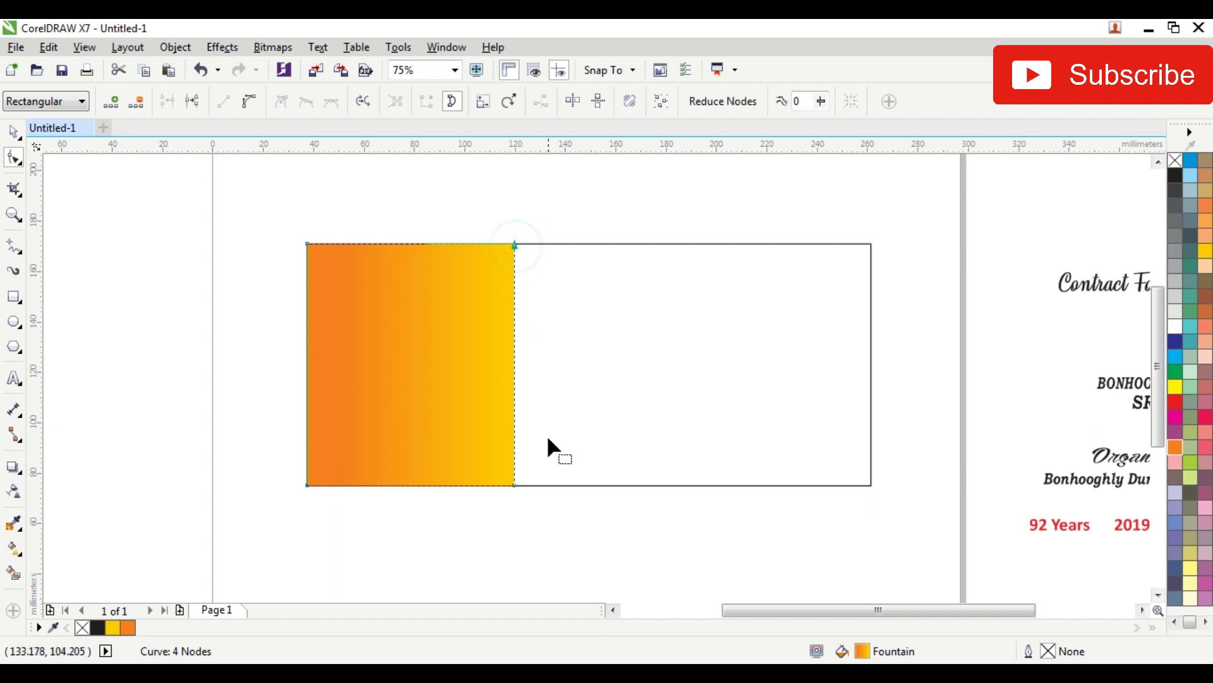
pyautogui.click(516, 358)
pyautogui.scroll(3, 513, 357)
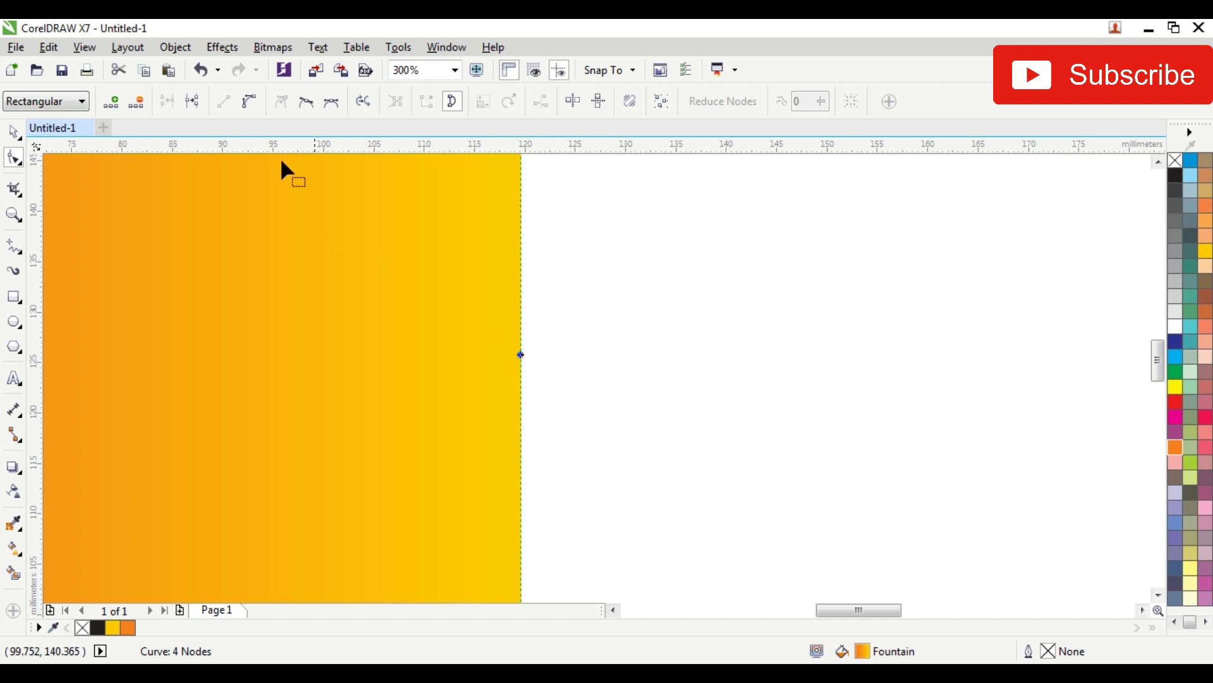
pyautogui.click(251, 104)
# Shape the gradient shape's right edge into an S-wave, curving inward in the upper half and bulging outward in the lower half
pyautogui.scroll(-2, 455, 360)
pyautogui.scroll(1, 457, 358)
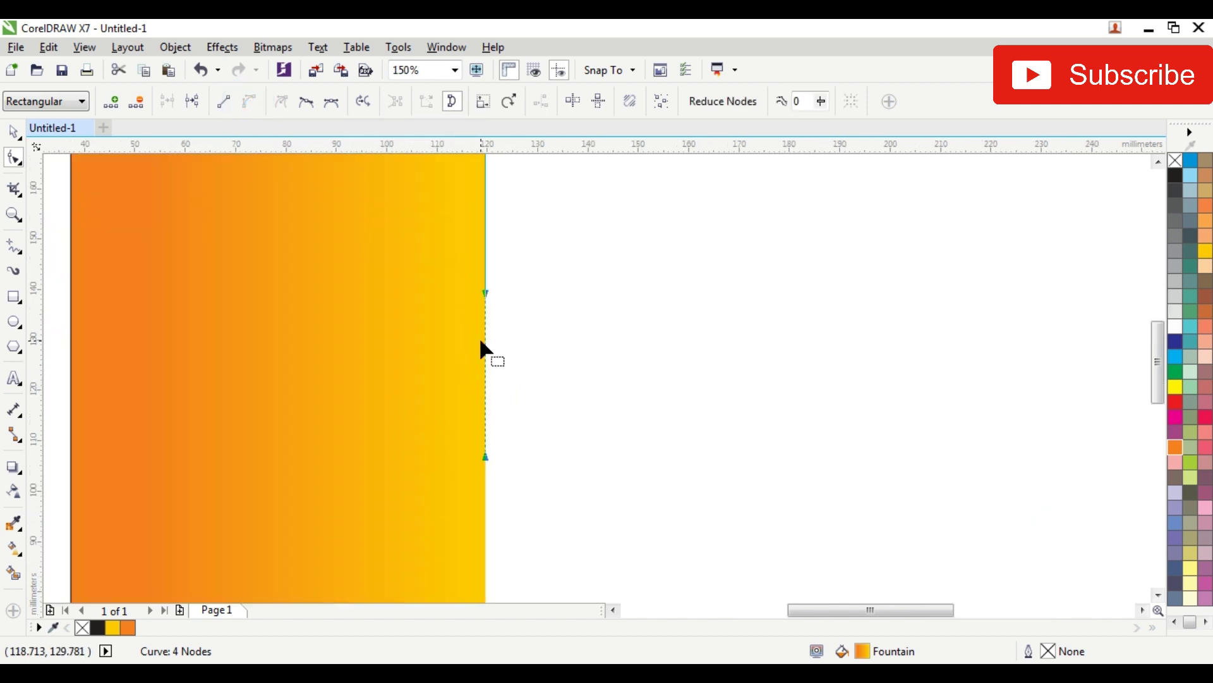
pyautogui.moveTo(483, 337); pyautogui.dragTo(425, 325)
pyautogui.scroll(-1, 442, 385)
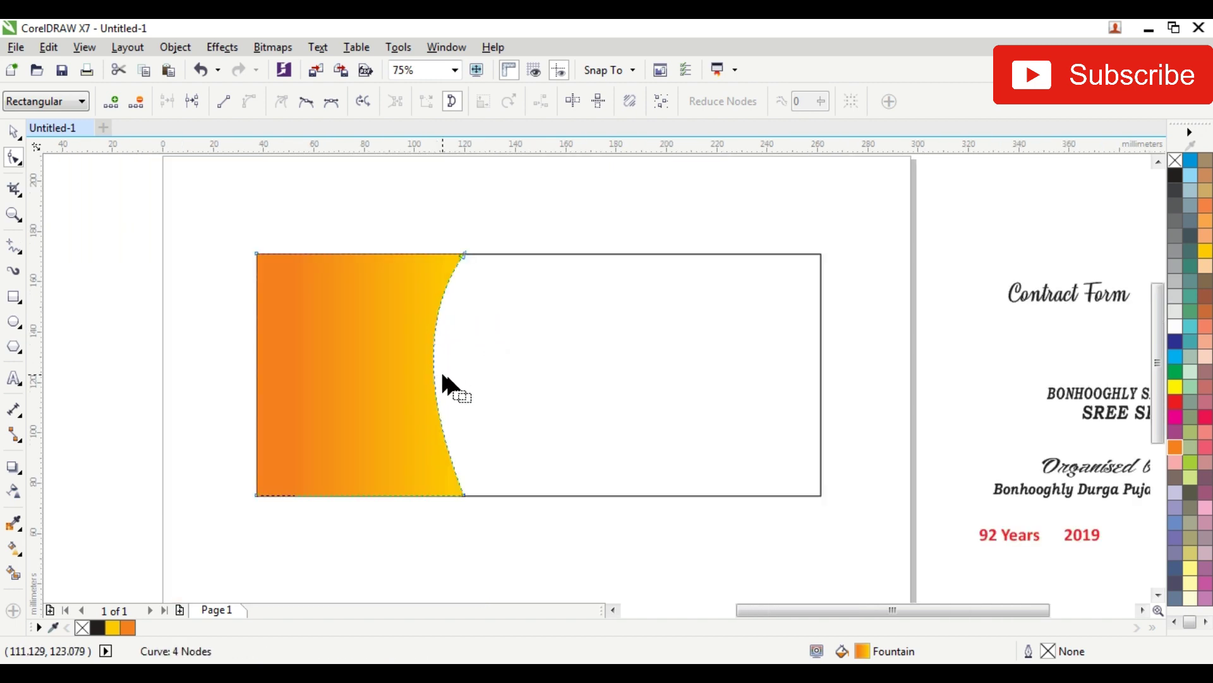
pyautogui.click(464, 493)
pyautogui.moveTo(430, 408); pyautogui.dragTo(489, 405)
pyautogui.moveTo(418, 326); pyautogui.dragTo(370, 328)
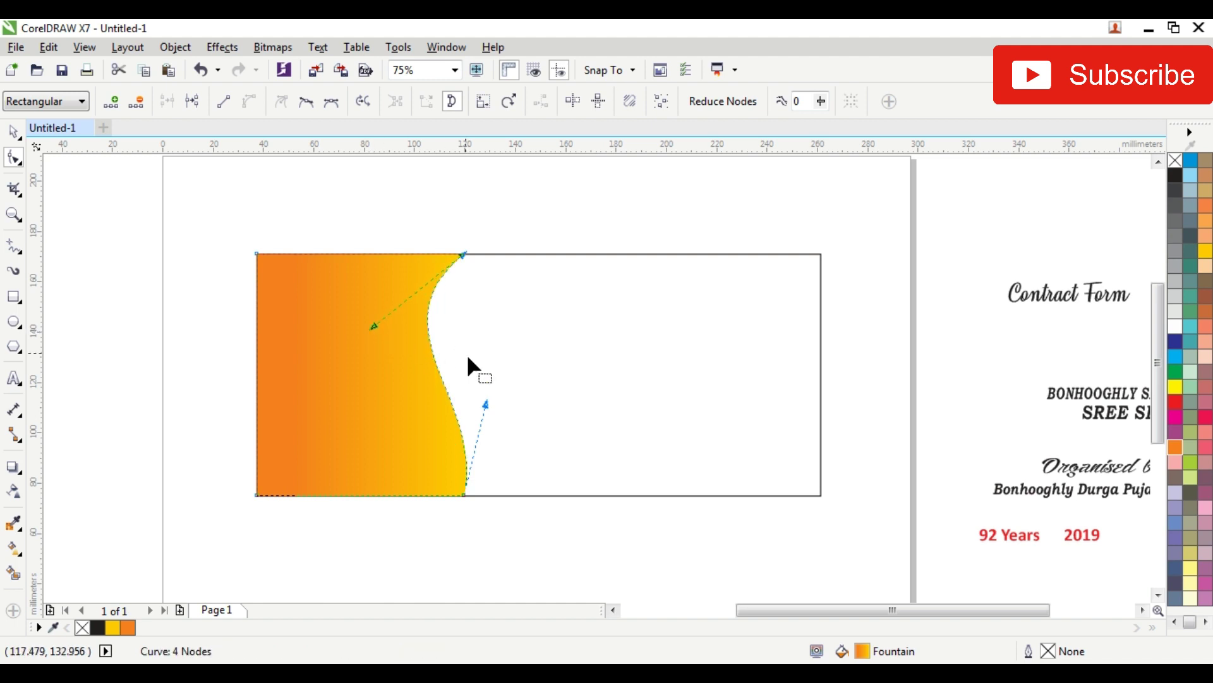
pyautogui.moveTo(486, 403); pyautogui.dragTo(512, 372)
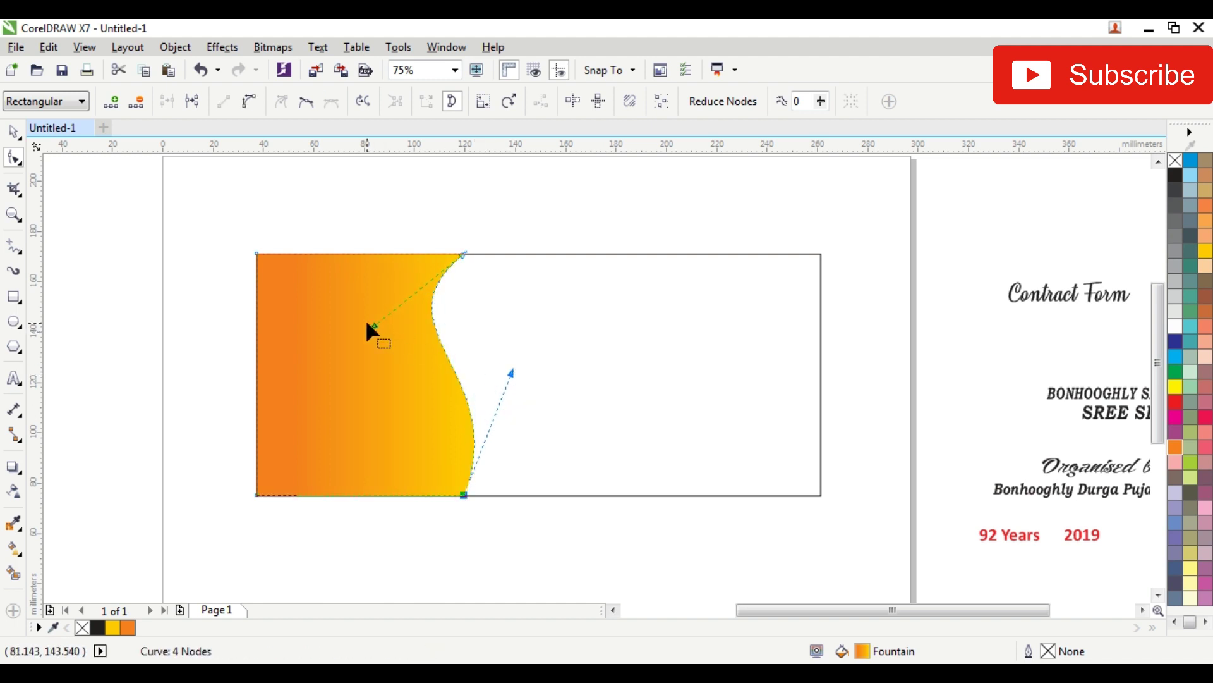
pyautogui.moveTo(373, 326); pyautogui.dragTo(357, 344)
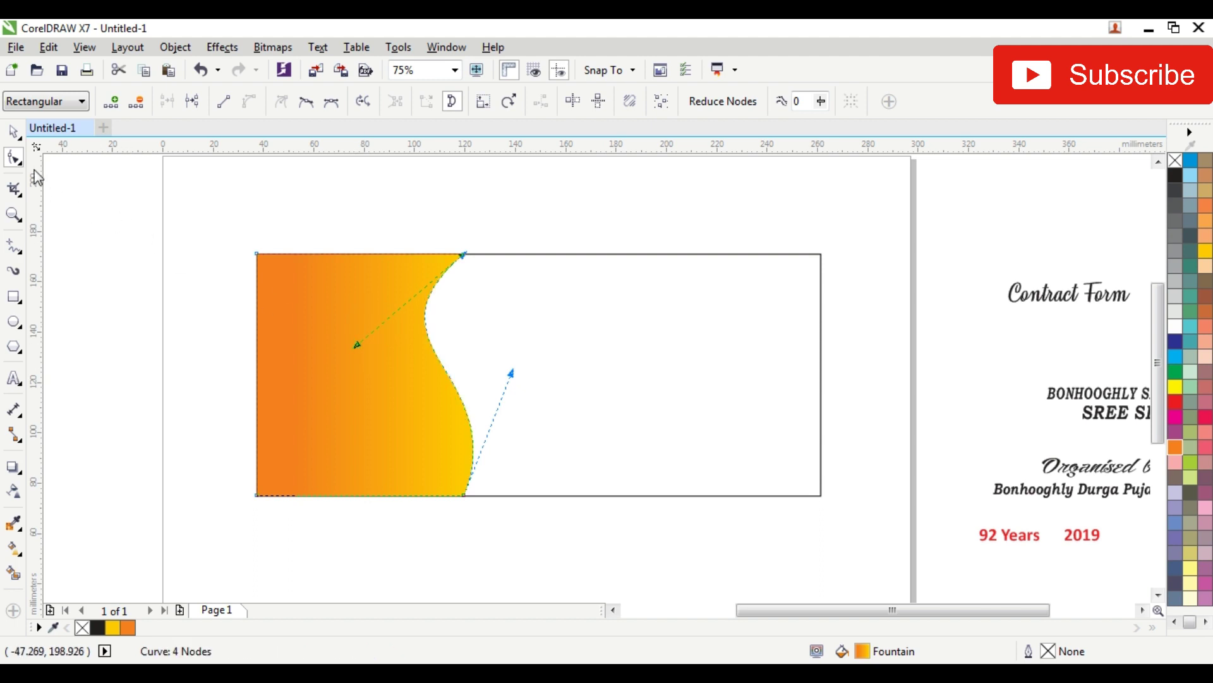
# Narrow the wavy gradient shape from its right side to about 77 mm wide
pyautogui.click(14, 133)
pyautogui.moveTo(155, 179); pyautogui.dragTo(520, 514)
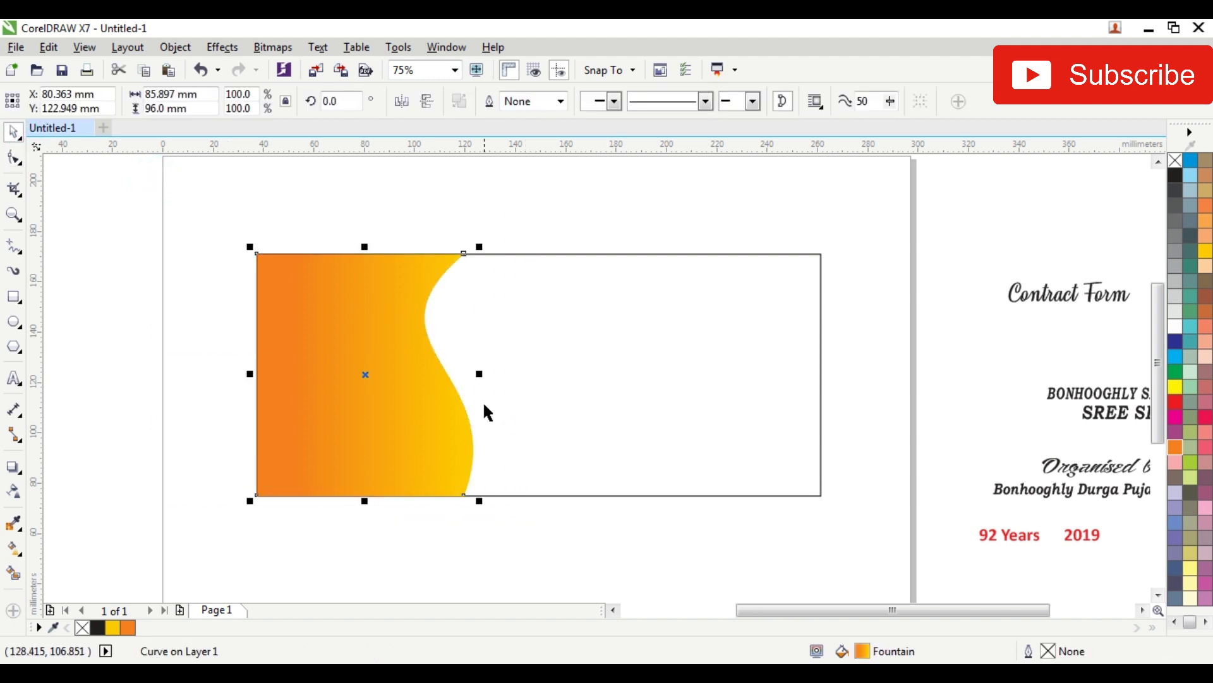
pyautogui.moveTo(478, 375); pyautogui.dragTo(456, 375)
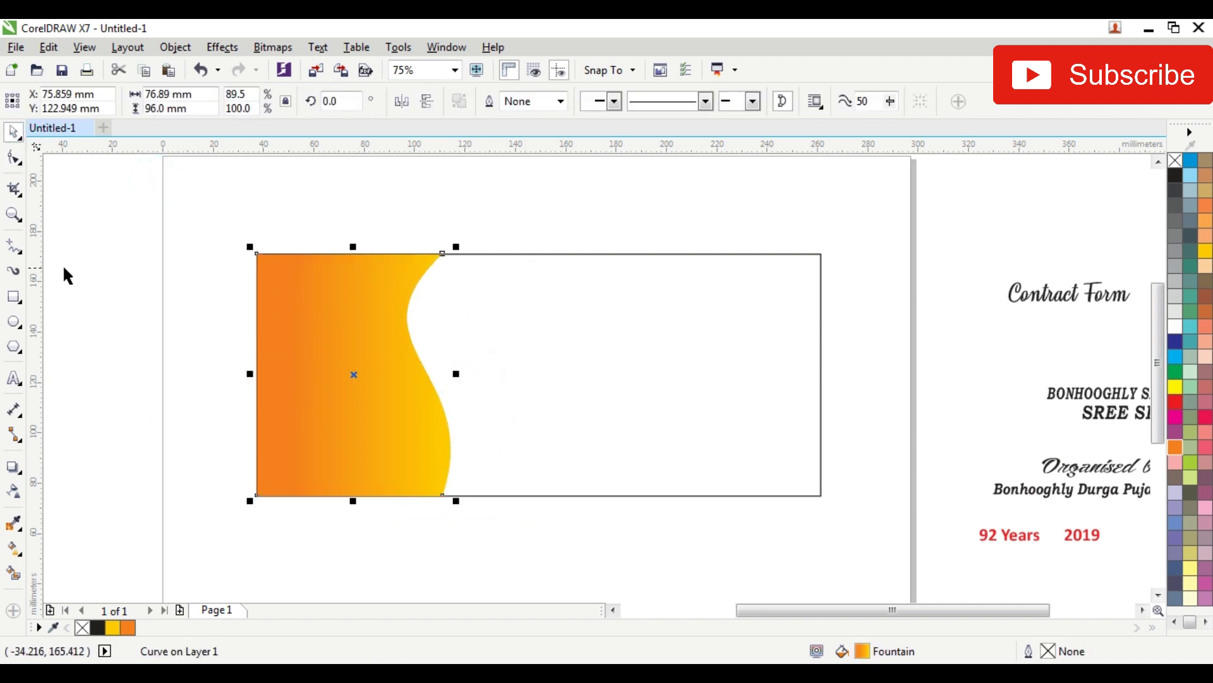
# Fine-tune the upper bend of the wavy edge by moving the top-right node's control handle slightly
pyautogui.click(14, 161)
pyautogui.click(444, 248)
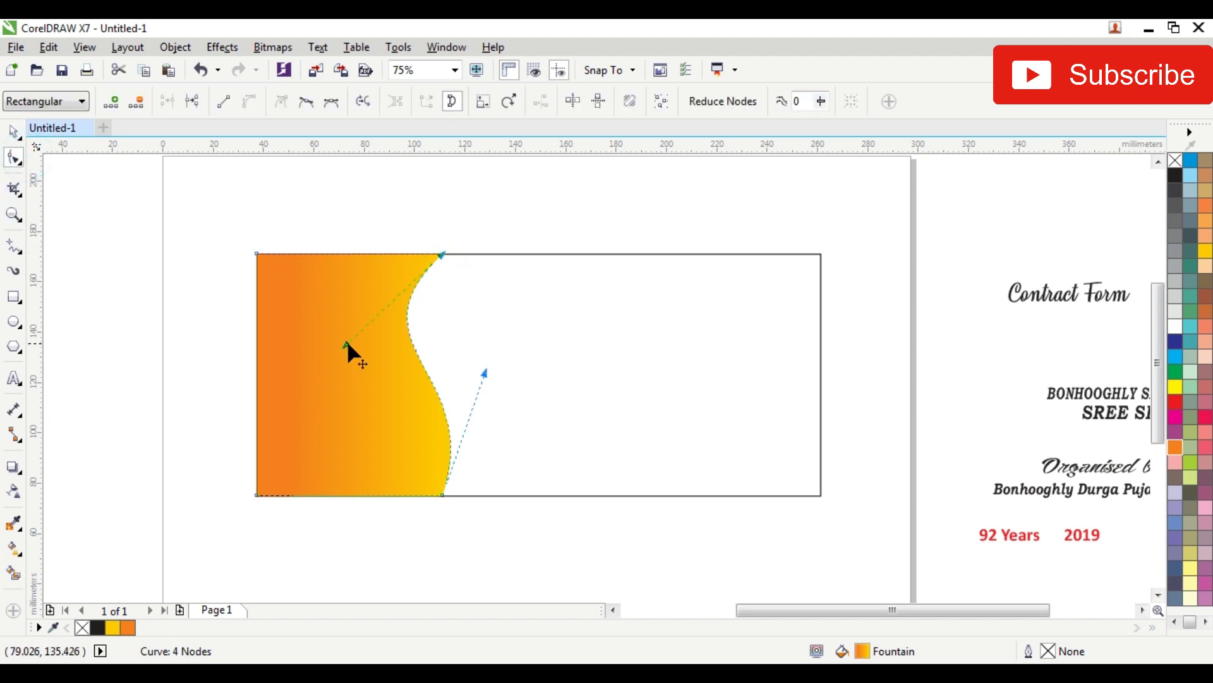
pyautogui.moveTo(345, 346); pyautogui.dragTo(350, 355)
pyautogui.click(14, 131)
pyautogui.click(227, 197)
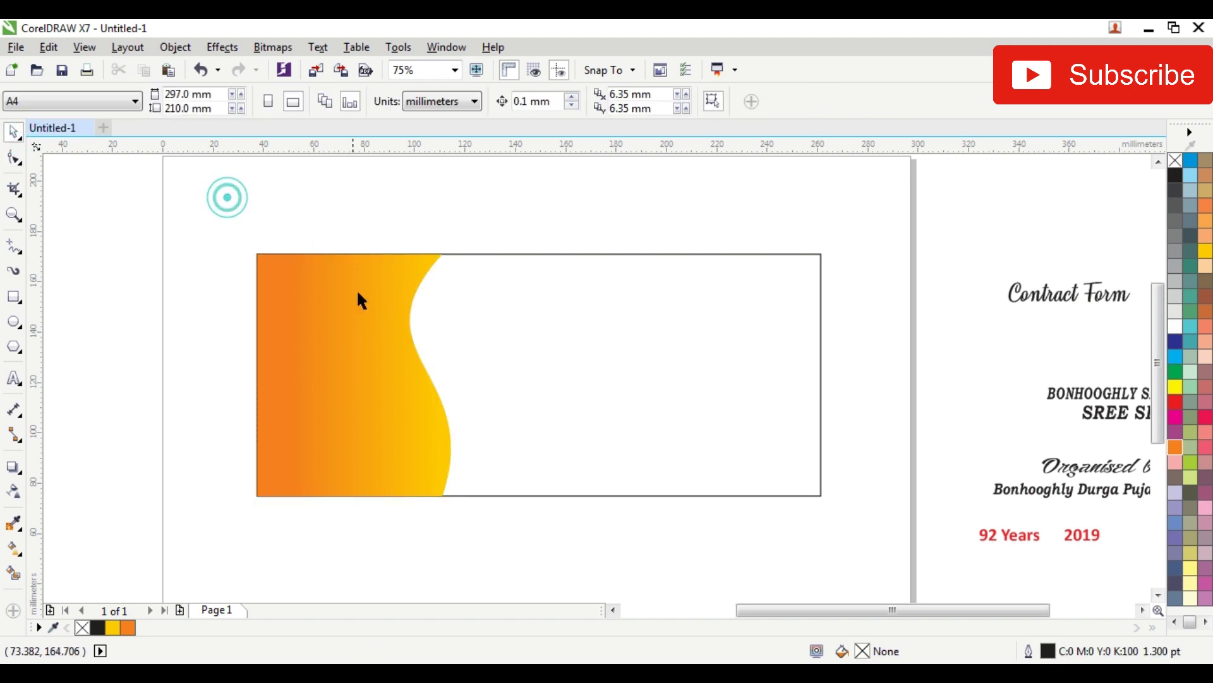
# Copy the wavy gradient shape and paste the duplicate in place
pyautogui.click(358, 293)
pyautogui.rightClick(356, 291)
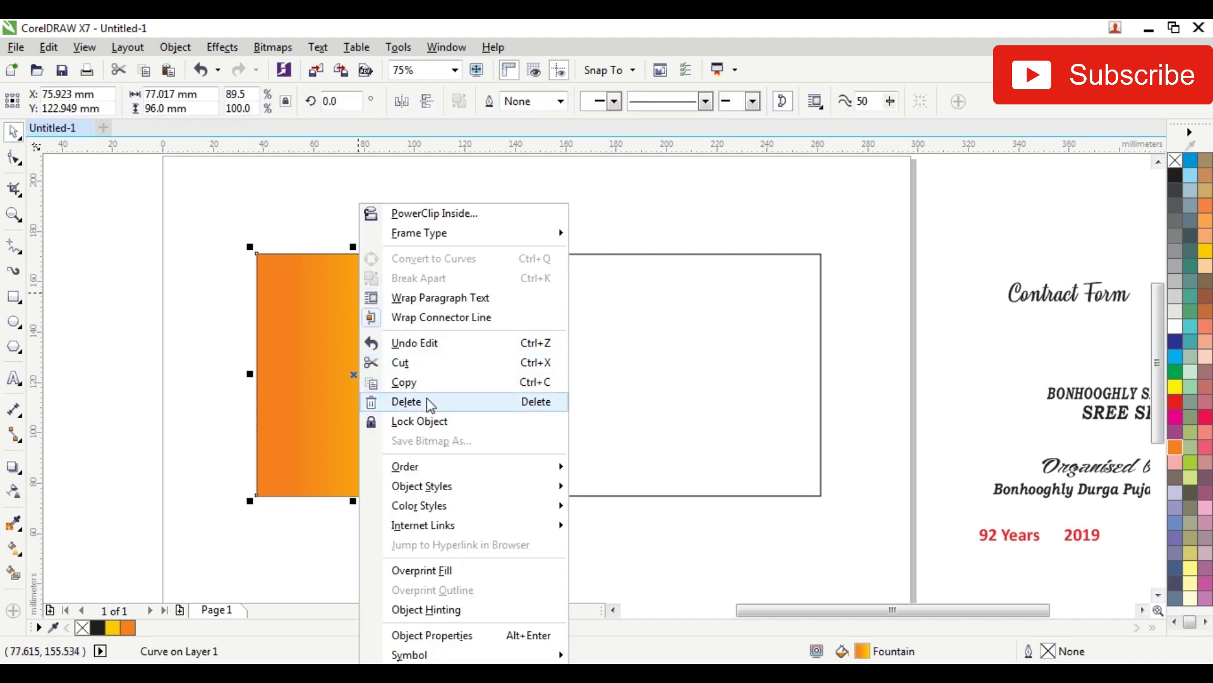
pyautogui.click(408, 381)
pyautogui.click(258, 186)
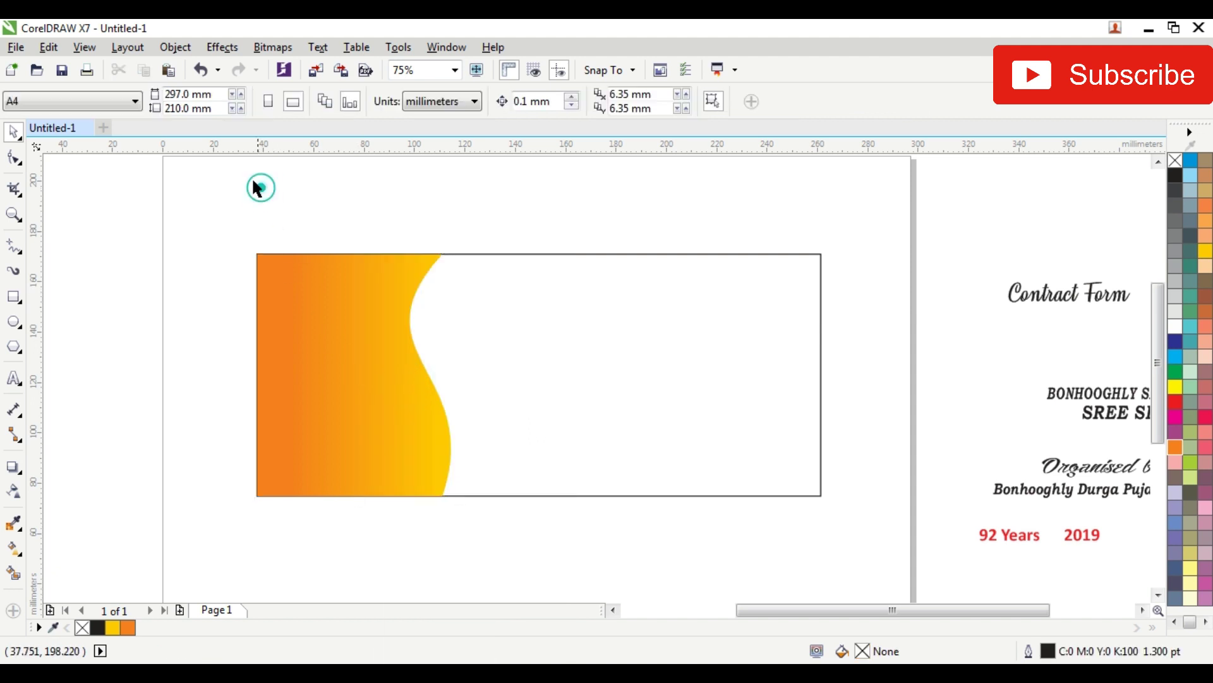
pyautogui.rightClick(258, 186)
# Widen the duplicated wavy shape from its right side to about 81.7 mm
pyautogui.click(322, 295)
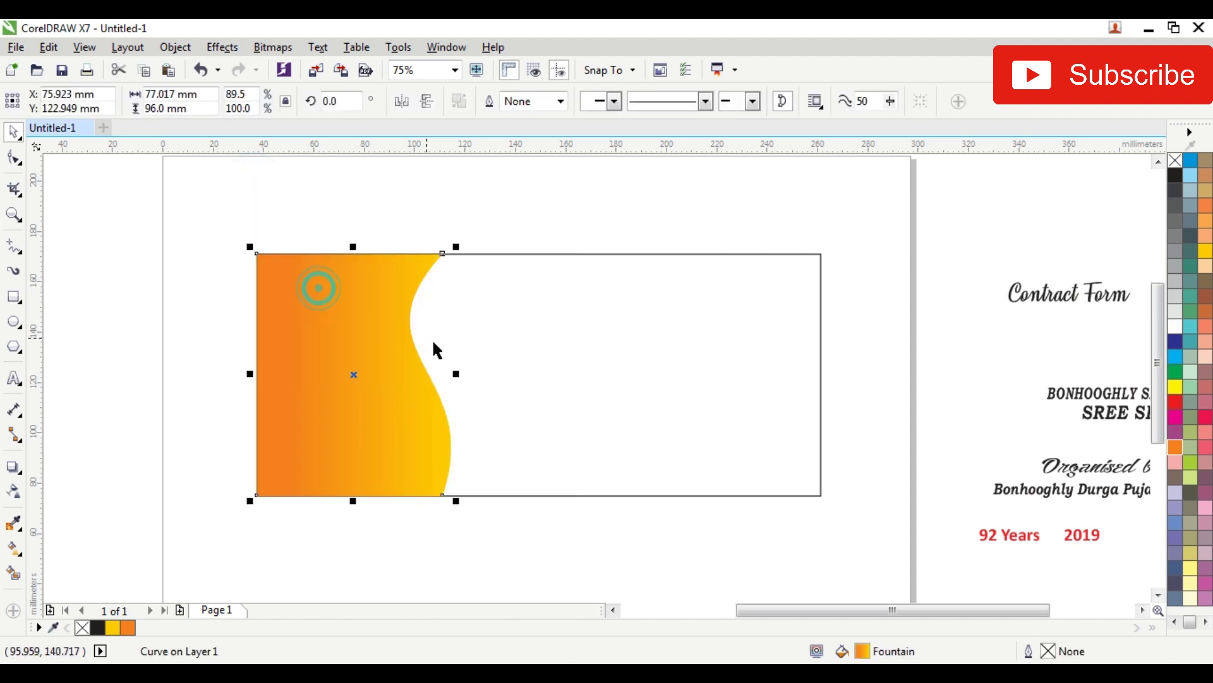
pyautogui.scroll(2, 466, 374)
pyautogui.moveTo(455, 385); pyautogui.dragTo(477, 392)
pyautogui.scroll(-2, 478, 393)
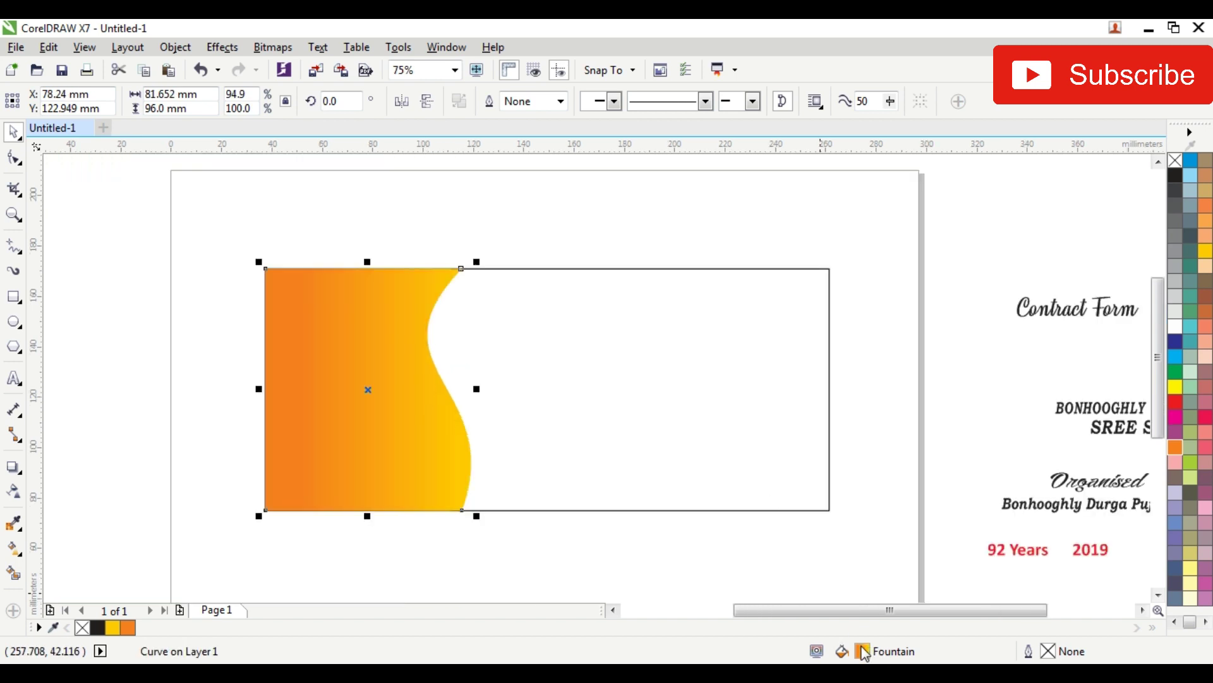
# Replace the duplicate's gradient with a uniform dark orange-brown fill of C 19, M 71, Y 100, K 7
pyautogui.doubleClick(864, 652)
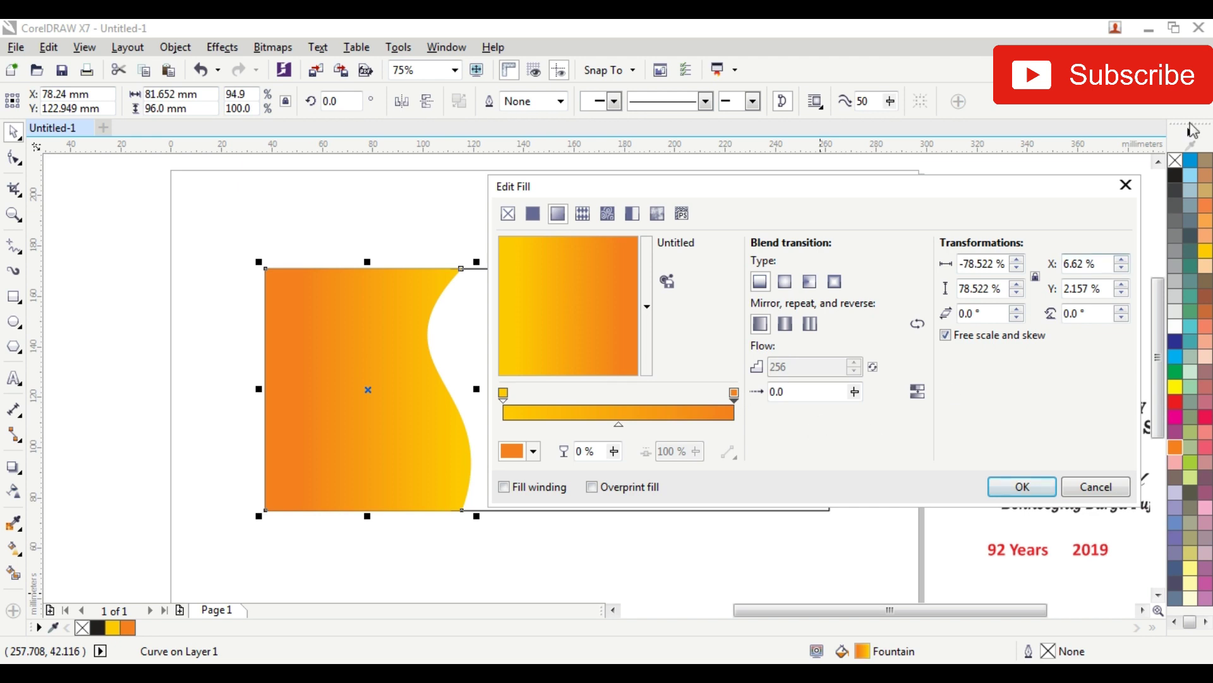
pyautogui.click(1126, 185)
pyautogui.click(1178, 448)
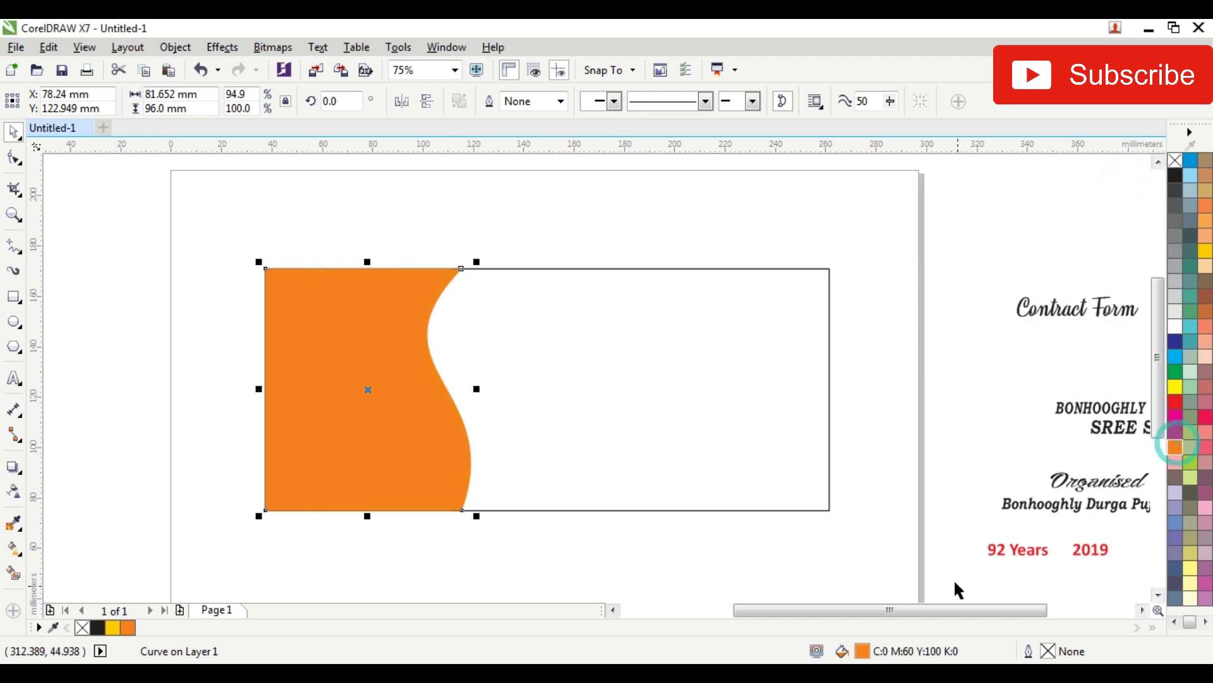
pyautogui.doubleClick(863, 651)
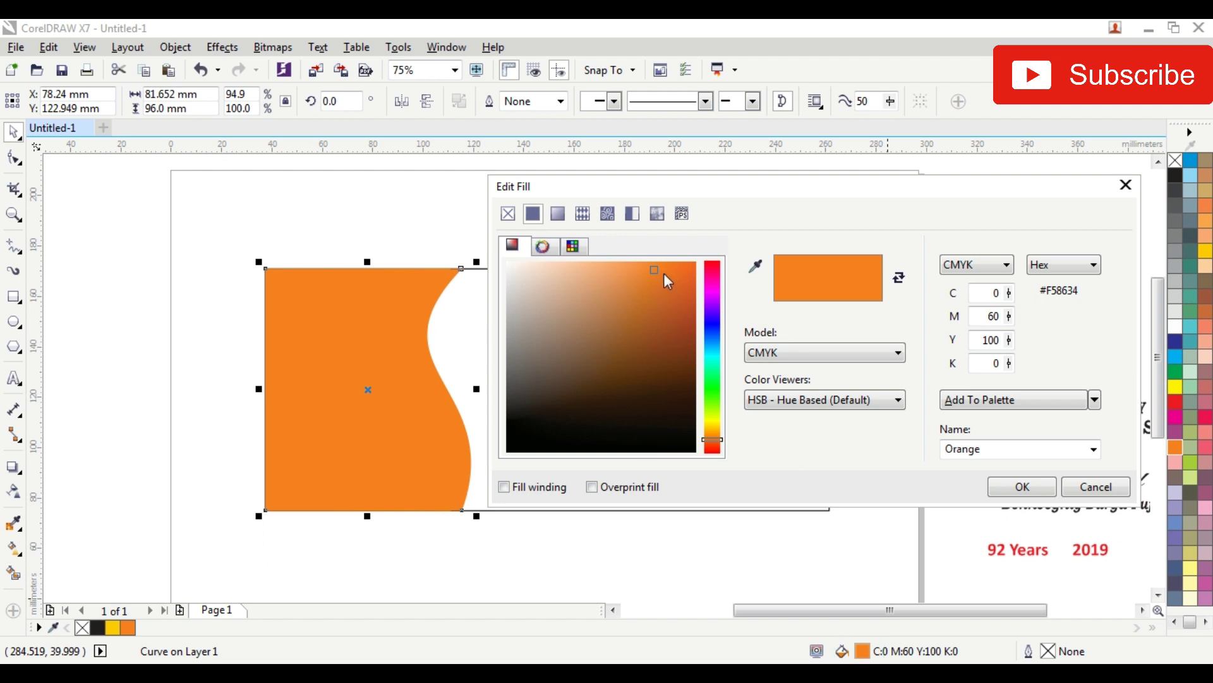
pyautogui.moveTo(652, 266); pyautogui.dragTo(660, 307)
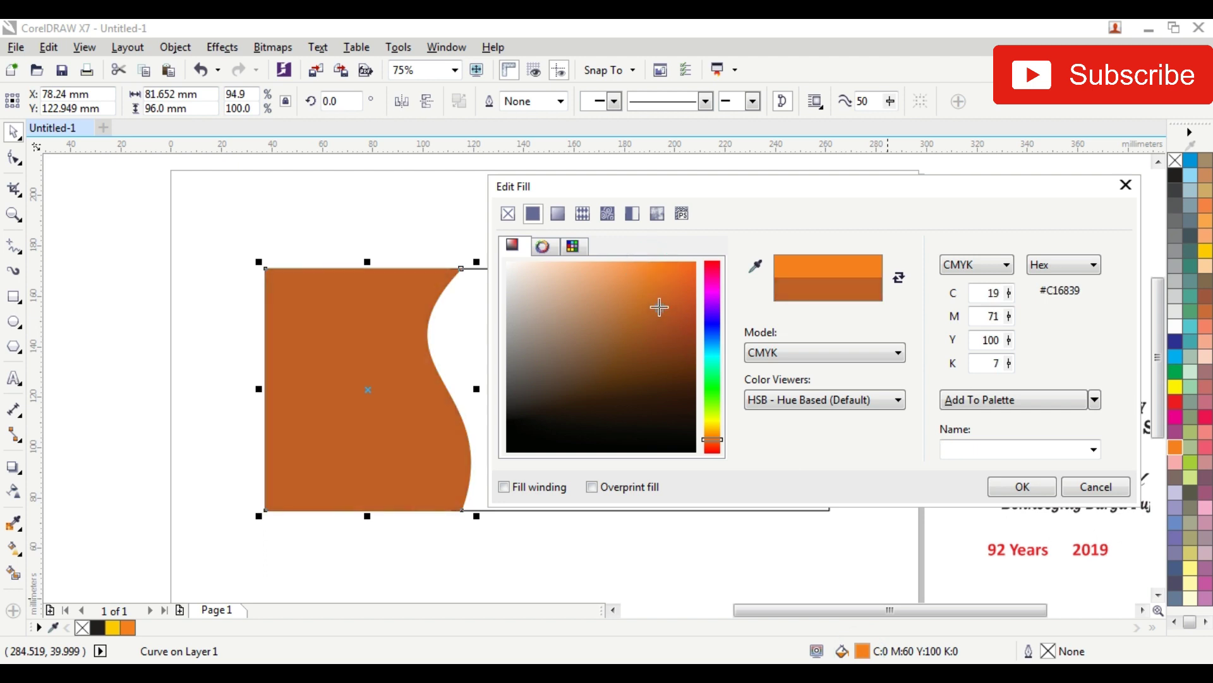
pyautogui.click(1031, 483)
# Reorder the brown wavy shape behind the gradient shape, leaving a brown strip along the wavy edge
pyautogui.click(298, 188)
pyautogui.rightClick(333, 314)
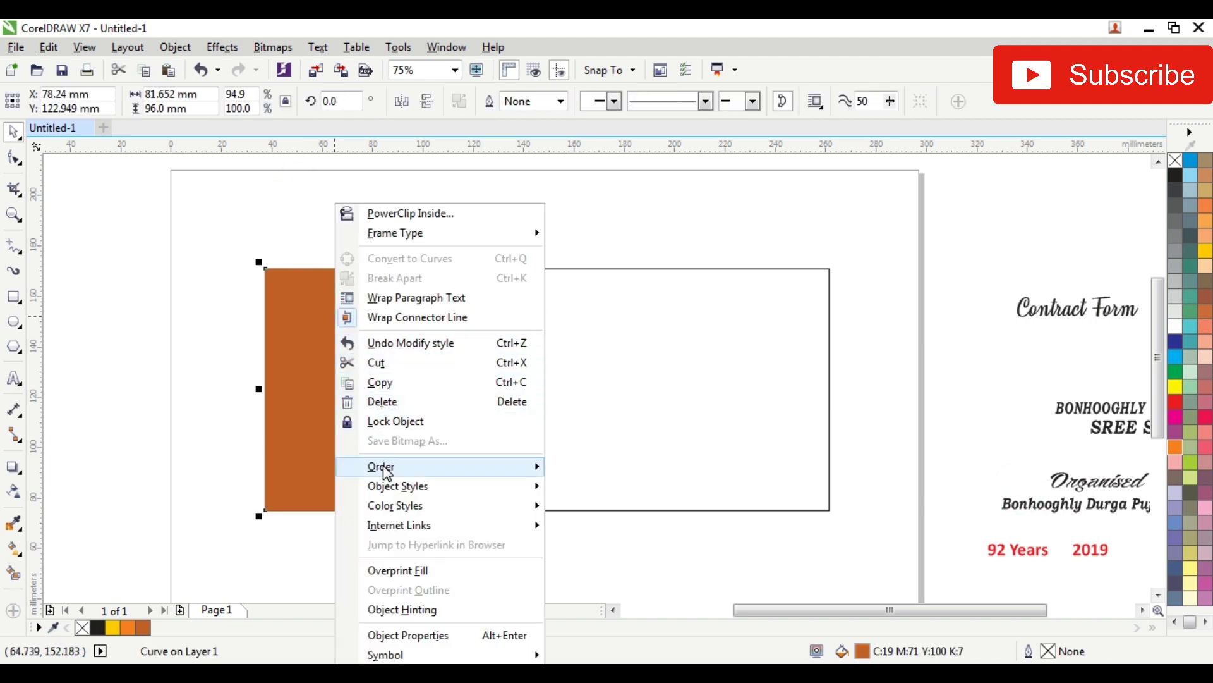
pyautogui.moveTo(387, 471)
pyautogui.click(635, 534)
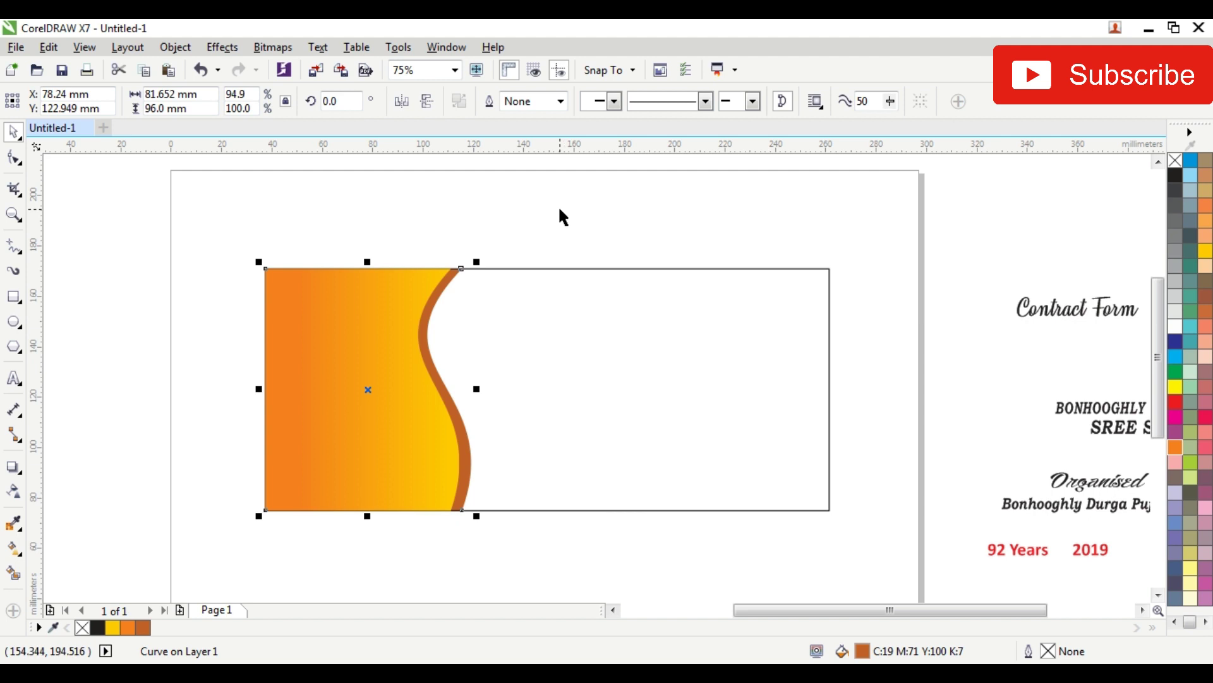
# Select both wavy shapes together and widen them slightly from their wavy side
pyautogui.click(561, 245)
pyautogui.scroll(-1, 561, 247)
pyautogui.scroll(1, 539, 279)
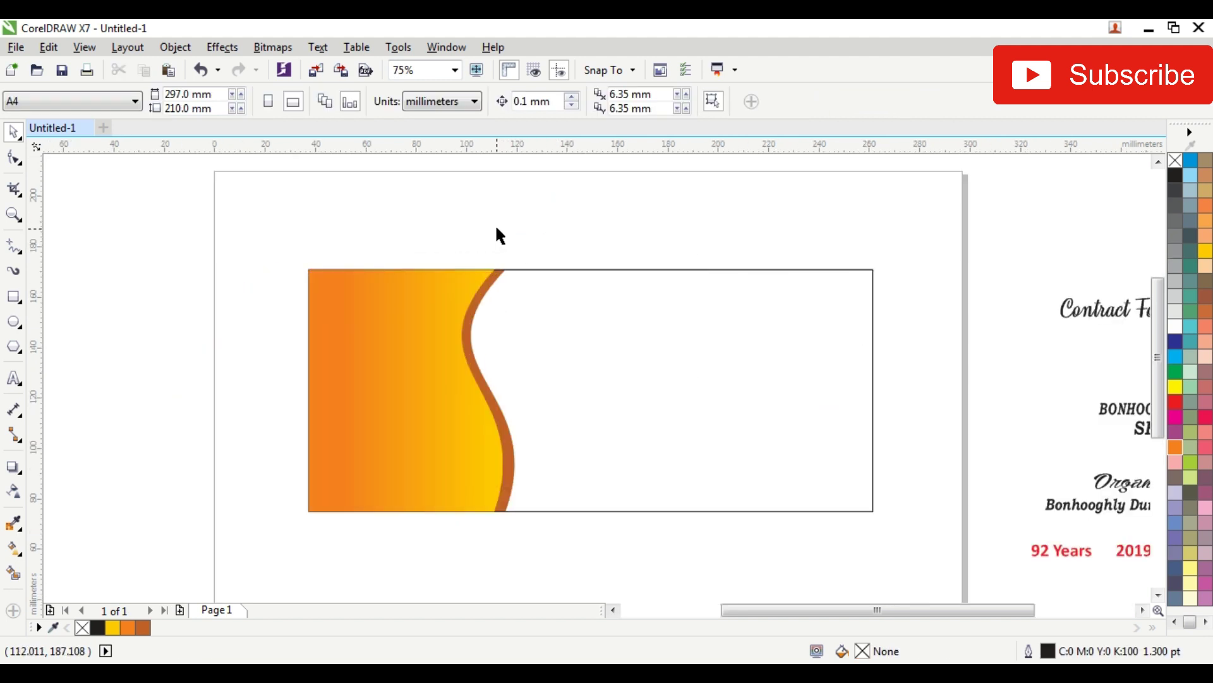
pyautogui.scroll(-1, 498, 235)
pyautogui.moveTo(363, 198); pyautogui.dragTo(536, 436)
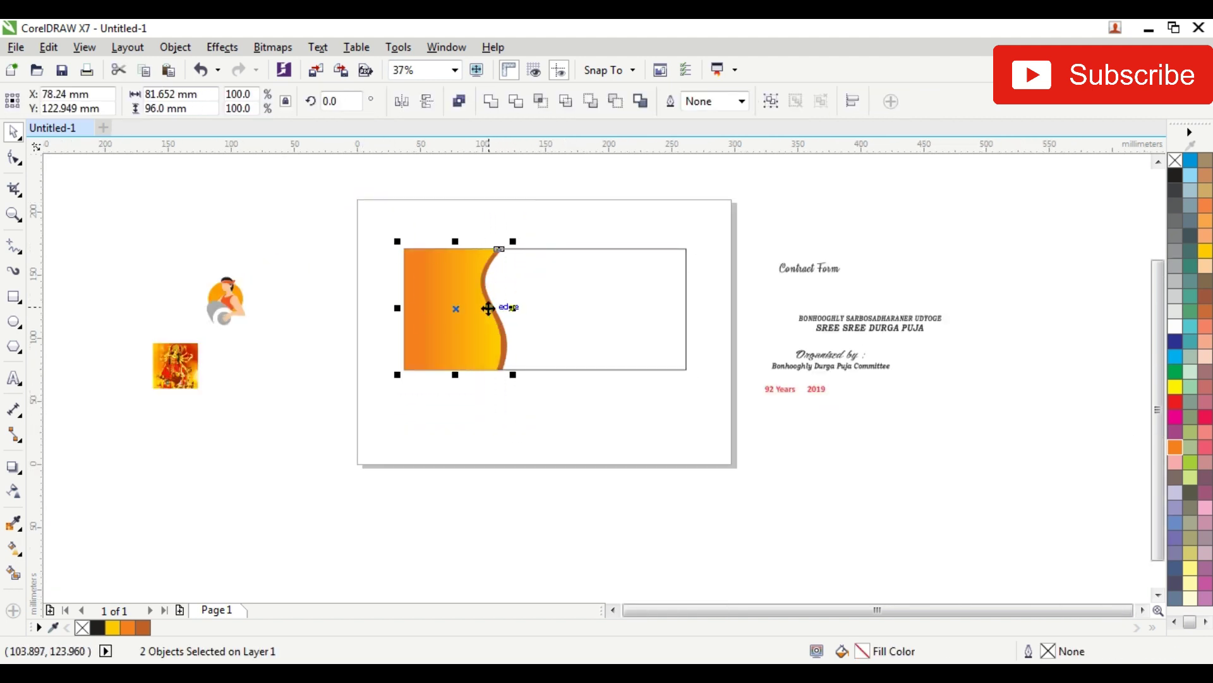
pyautogui.scroll(1, 489, 309)
pyautogui.moveTo(531, 312); pyautogui.dragTo(539, 316)
# Place the Durga image over the gradient panel and enlarge it to about 66.9 mm square
pyautogui.scroll(-1, 537, 316)
pyautogui.click(232, 352)
pyautogui.moveTo(214, 363); pyautogui.dragTo(484, 278)
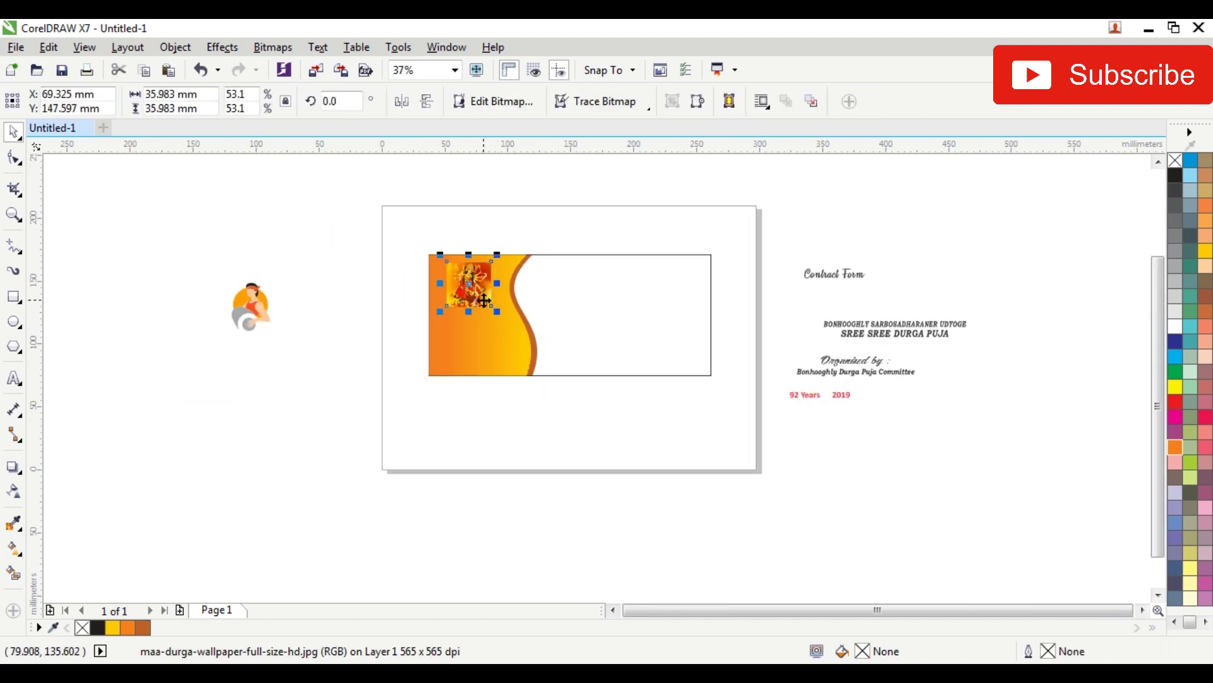
pyautogui.scroll(1, 489, 307)
pyautogui.moveTo(509, 316); pyautogui.dragTo(584, 394)
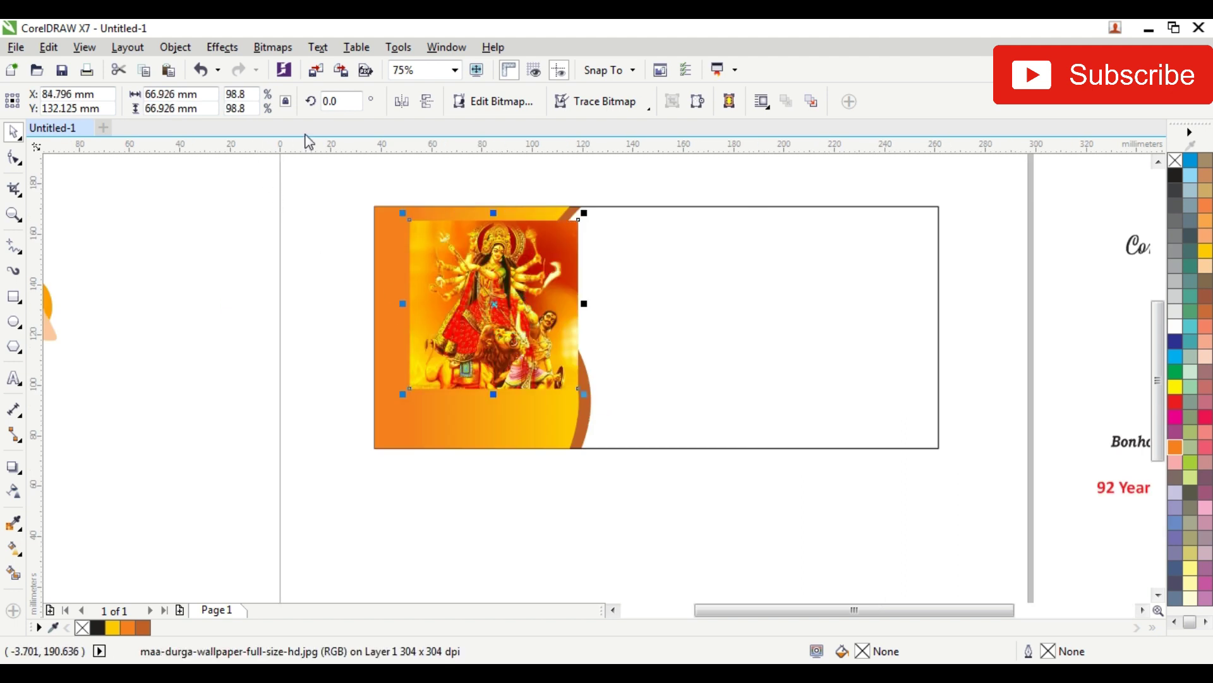
# Set the Durga image's height to 96 mm proportionally and align it with the bottom and left edges of the gradient panel
pyautogui.doubleClick(206, 108)
pyautogui.write('96')
pyautogui.press('Return')
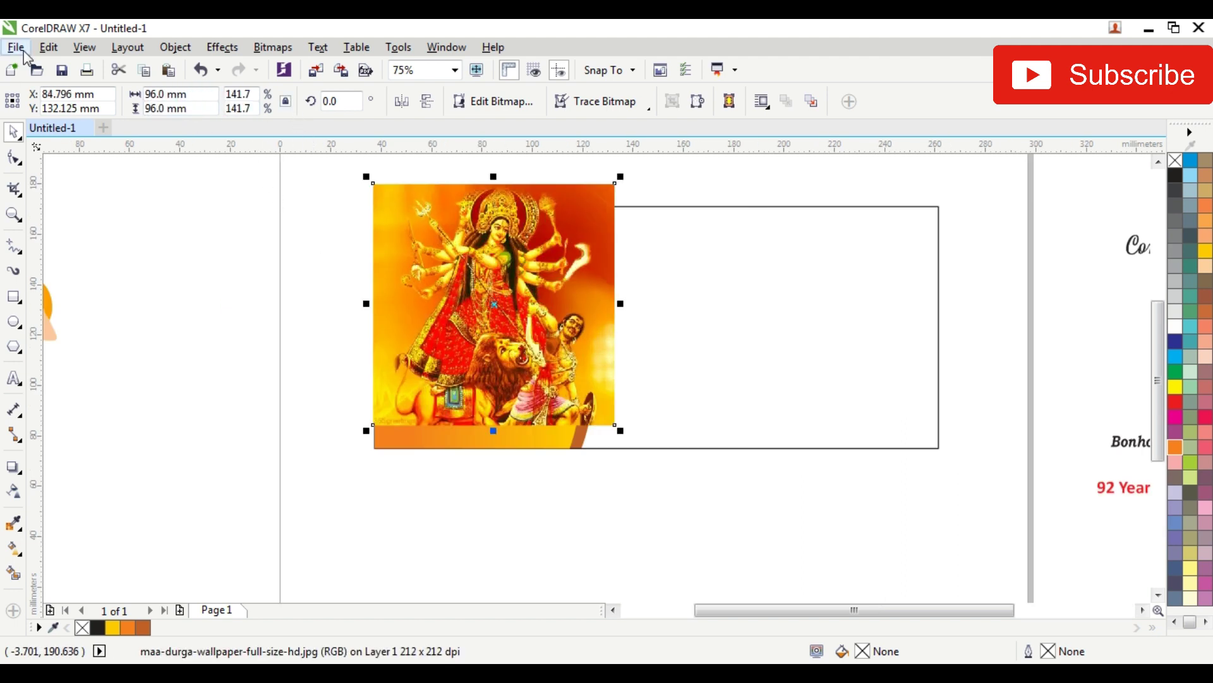
pyautogui.keyDown('shift'); pyautogui.click(427, 443); pyautogui.keyUp('shift')
pyautogui.press('b')
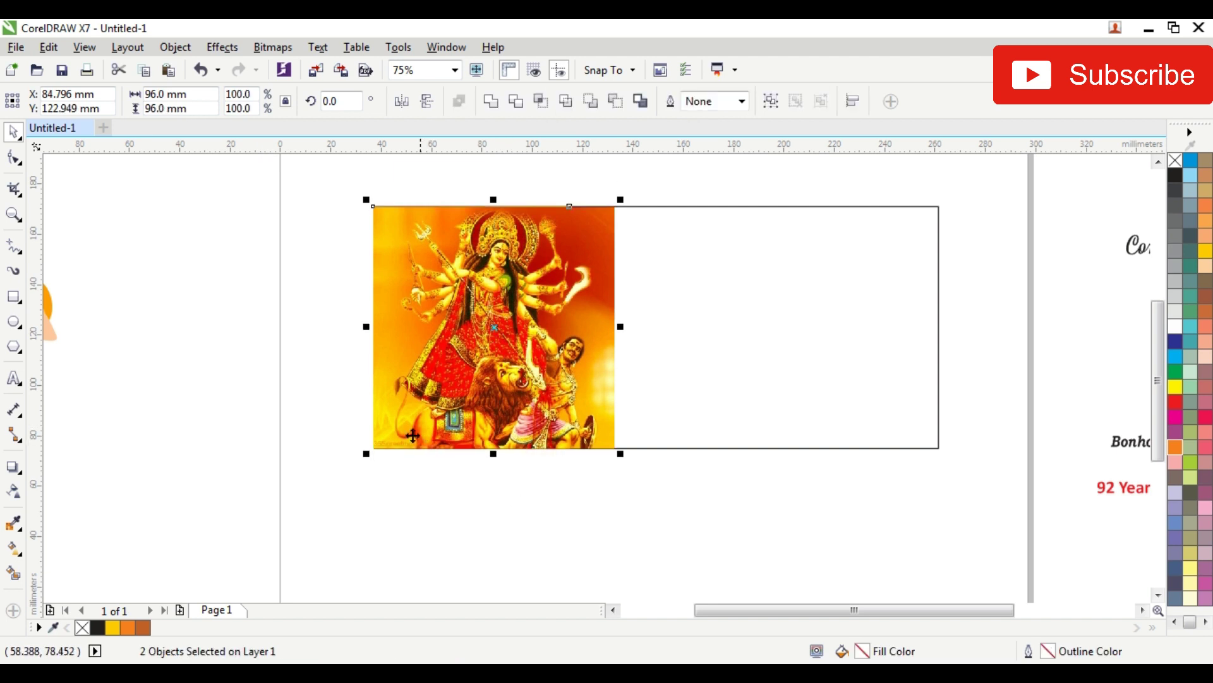
pyautogui.press('l')
pyautogui.click(287, 296)
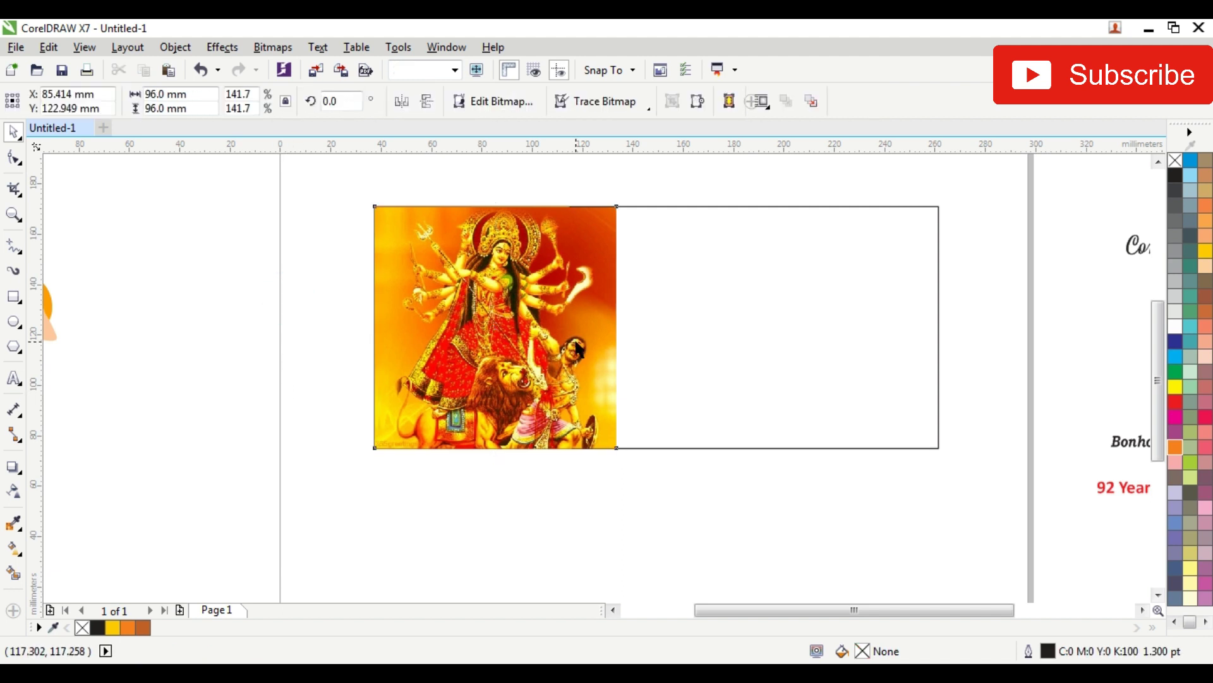
# Crop a thin strip off the Durga image's bottom with the Shape tool, leaving it about 92.6 mm tall
pyautogui.click(575, 342)
pyautogui.click(21, 163)
pyautogui.scroll(1, 555, 442)
pyautogui.moveTo(801, 520); pyautogui.dragTo(210, 434)
pyautogui.click(14, 131)
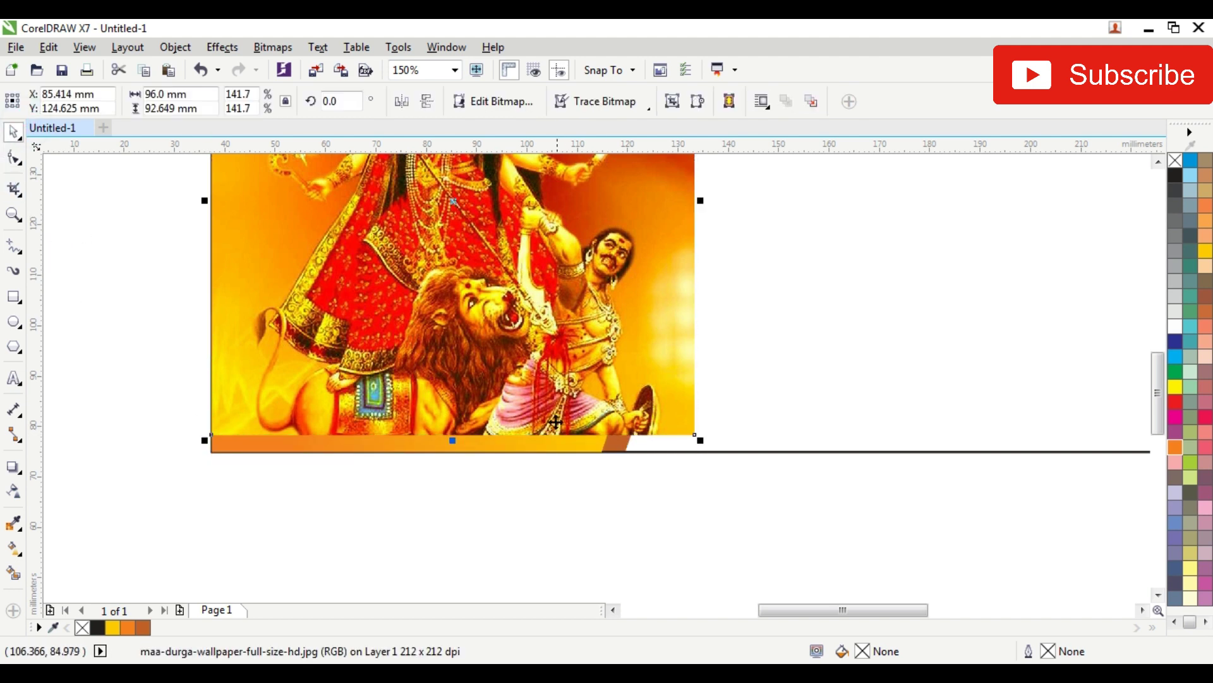
# Set the cropped image's height to 96 mm proportionally and align it vertically with the outer rectangle
pyautogui.tripleClick(199, 111)
pyautogui.write('96')
pyautogui.press('Return')
pyautogui.press('F4')
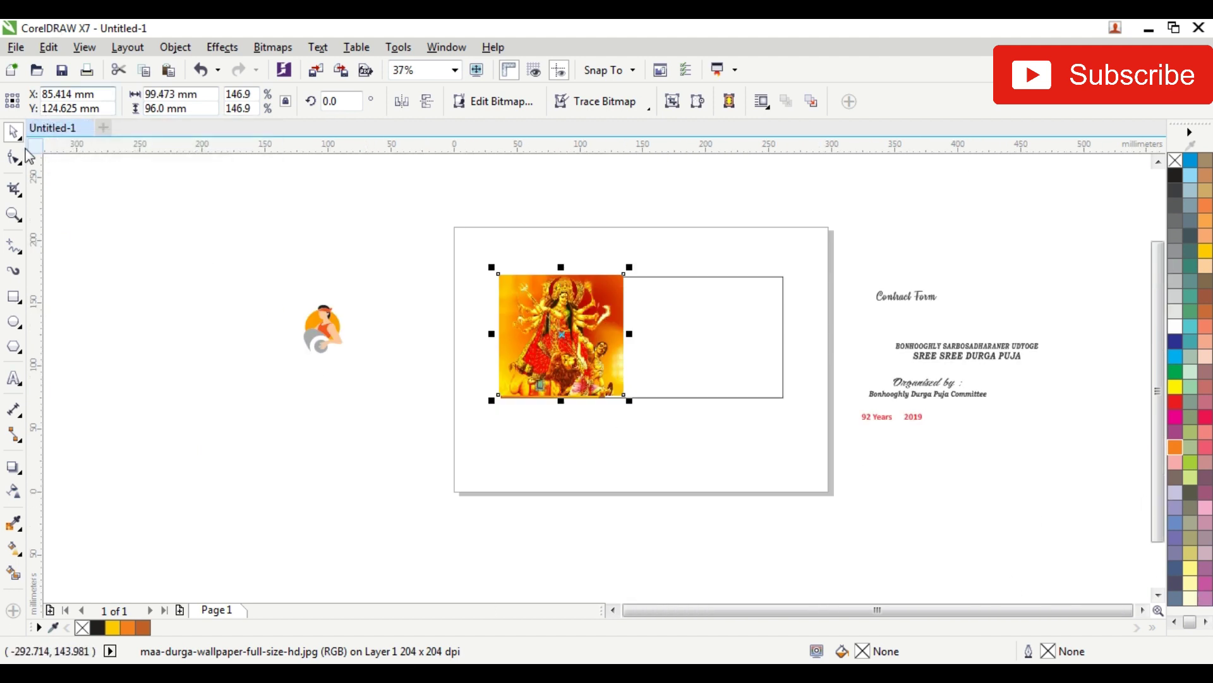
pyautogui.press('F3')
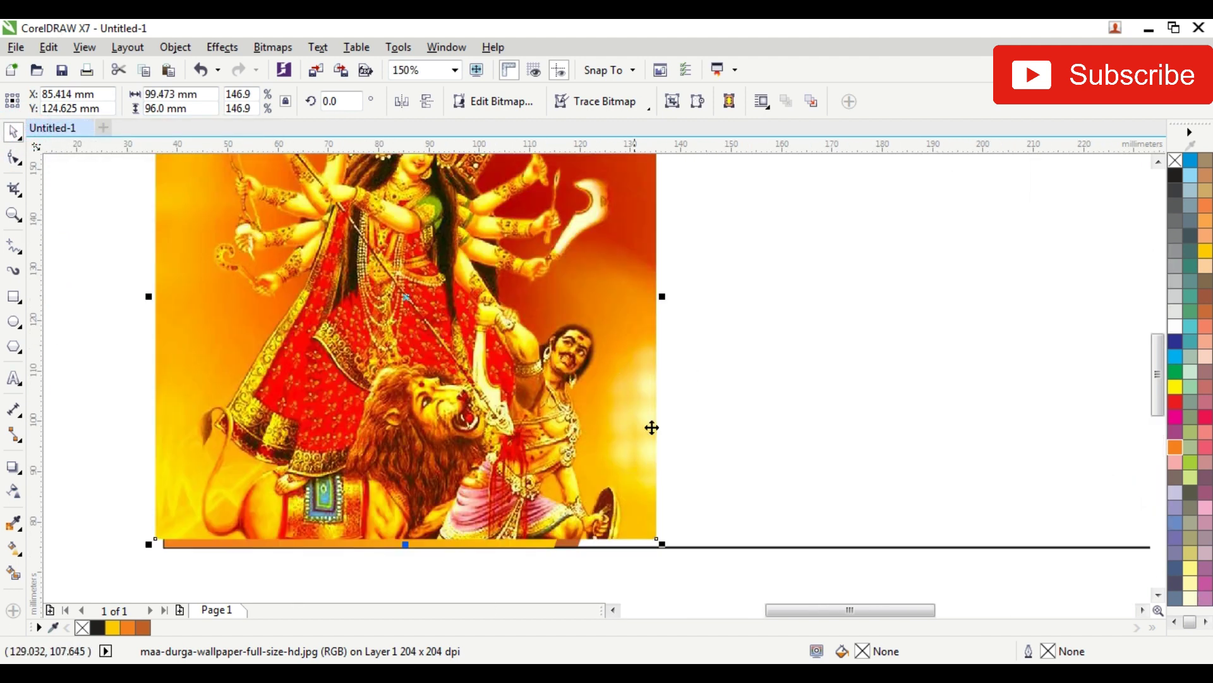
pyautogui.keyDown('shift'); pyautogui.click(709, 547); pyautogui.keyUp('shift')
pyautogui.scroll(-2, 708, 544)
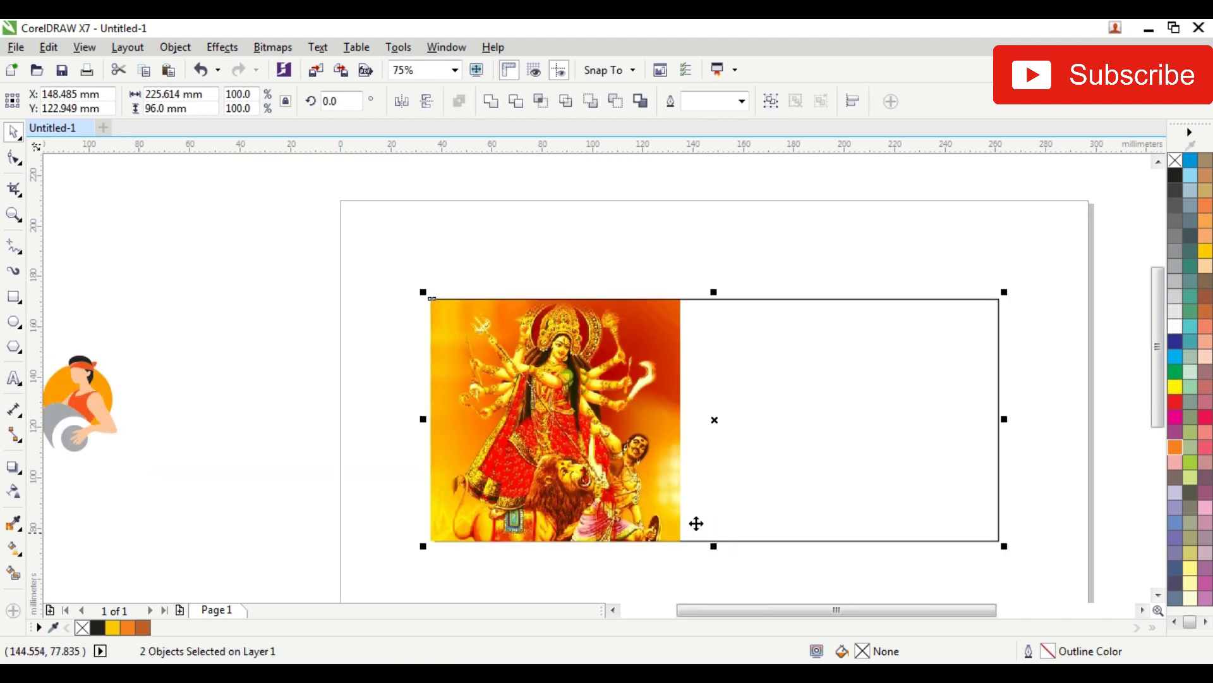
pyautogui.click(331, 267)
# Squeeze the Durga image to about 49.4 mm wide and move it off the panel, beside the page
pyautogui.click(626, 387)
pyautogui.moveTo(683, 419); pyautogui.dragTo(567, 435)
pyautogui.scroll(2, 639, 434)
pyautogui.scroll(-2, 646, 445)
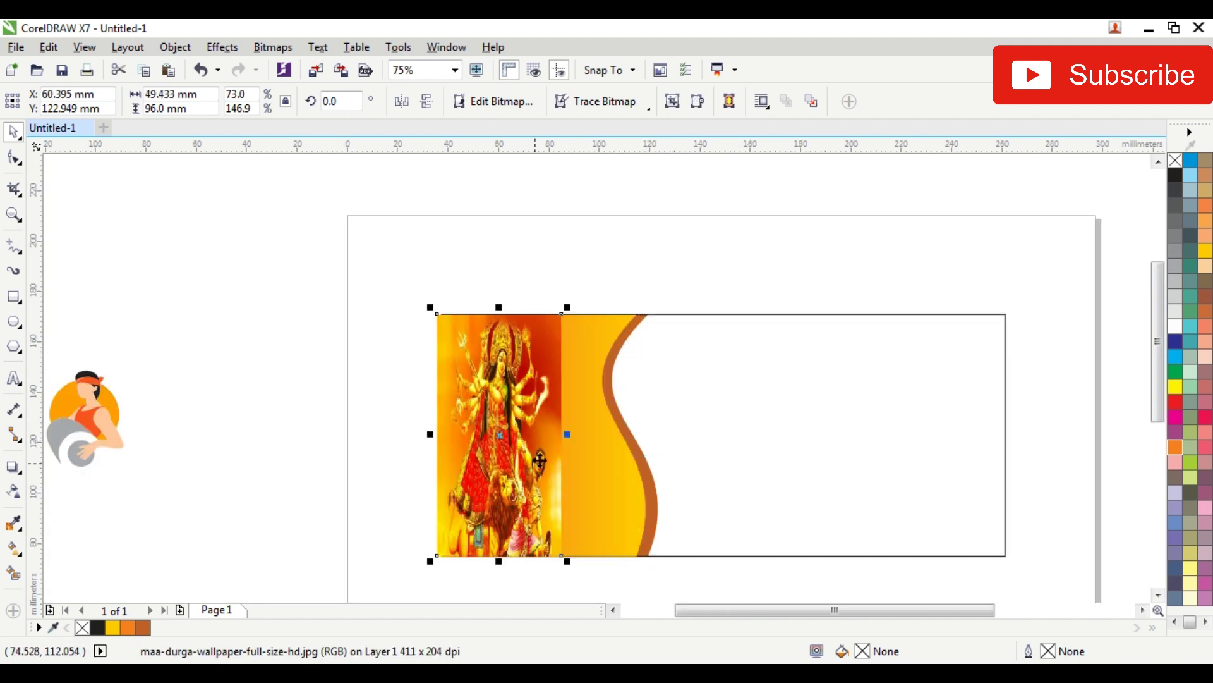
pyautogui.scroll(2, 536, 463)
pyautogui.scroll(-2, 571, 447)
pyautogui.moveTo(544, 385); pyautogui.dragTo(323, 309)
# Select both wavy shapes and stretch them wider across the outer rectangle
pyautogui.moveTo(446, 253); pyautogui.dragTo(752, 578)
pyautogui.moveTo(695, 417); pyautogui.dragTo(778, 418)
pyautogui.click(718, 197)
# Align the Durga image with the top and left edges of the gradient panel
pyautogui.click(297, 309)
pyautogui.keyDown('shift'); pyautogui.click(612, 440); pyautogui.keyUp('shift')
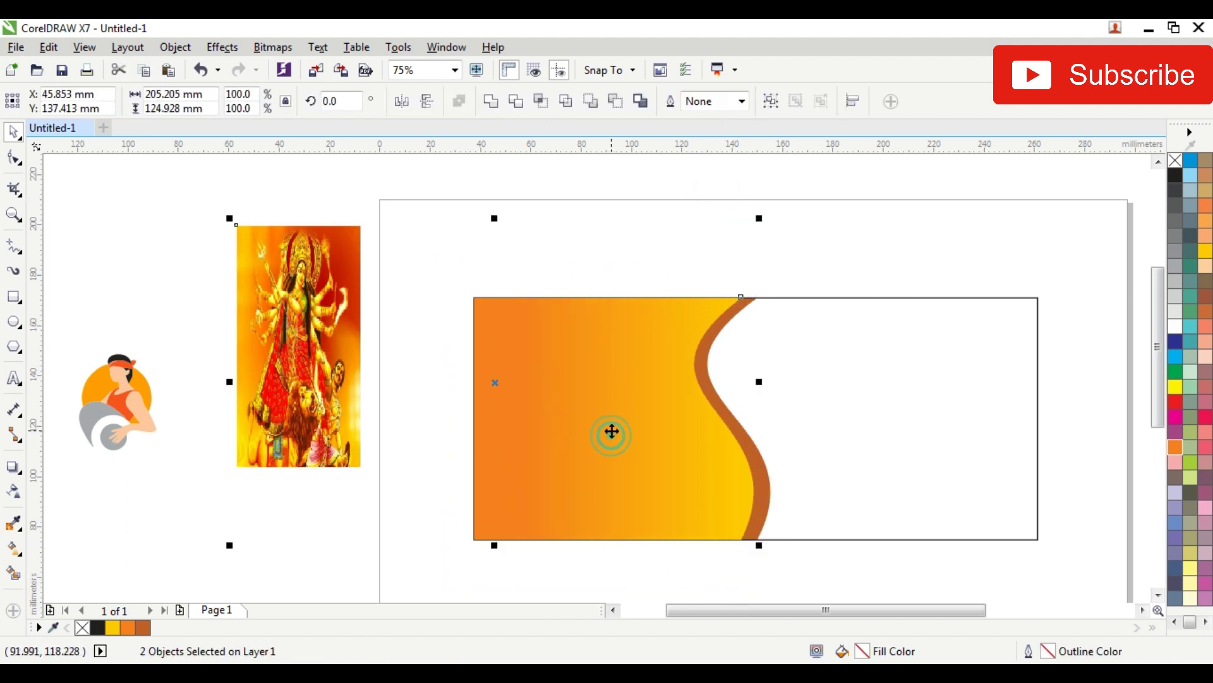
pyautogui.press('t')
pyautogui.press('l')
pyautogui.click(572, 217)
# Stretch the Durga image horizontally to about 84.6 mm wide
pyautogui.moveTo(417, 238); pyautogui.dragTo(740, 400)
pyautogui.click(574, 419)
pyautogui.scroll(2, 632, 432)
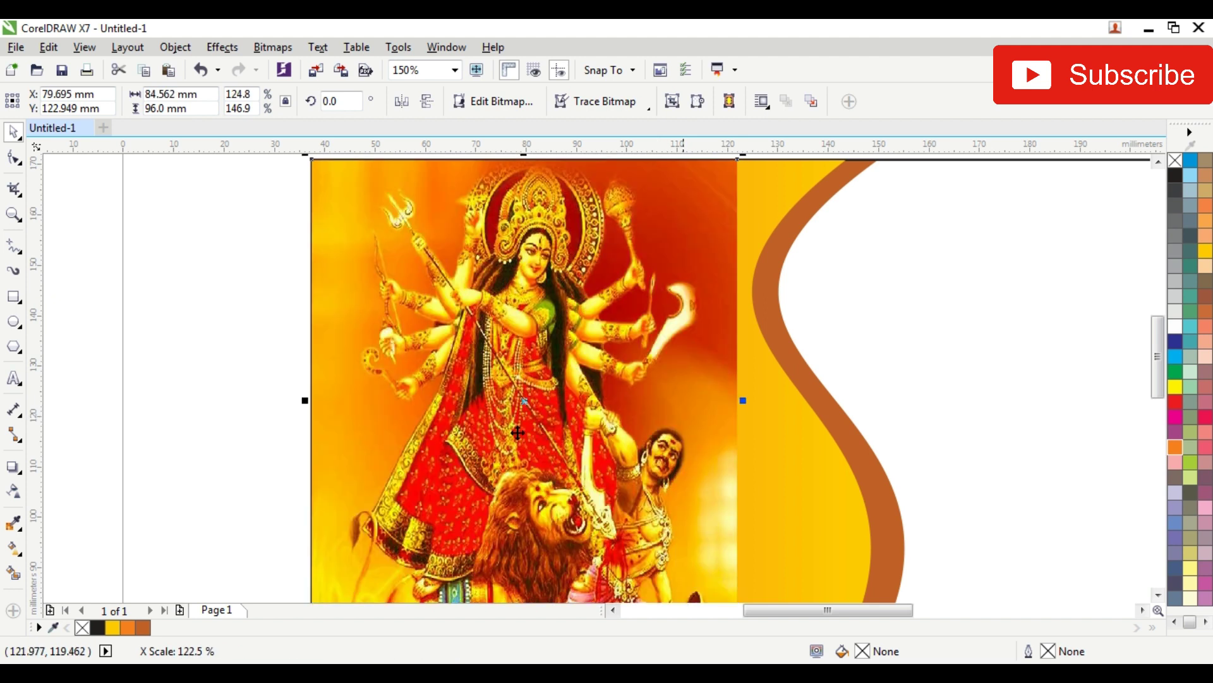
# Apply a horizontal linear transparency to the Durga image so its right edge fades into the gradient panel
pyautogui.click(13, 491)
pyautogui.moveTo(541, 386); pyautogui.dragTo(747, 389)
pyautogui.moveTo(541, 386); pyautogui.dragTo(636, 388)
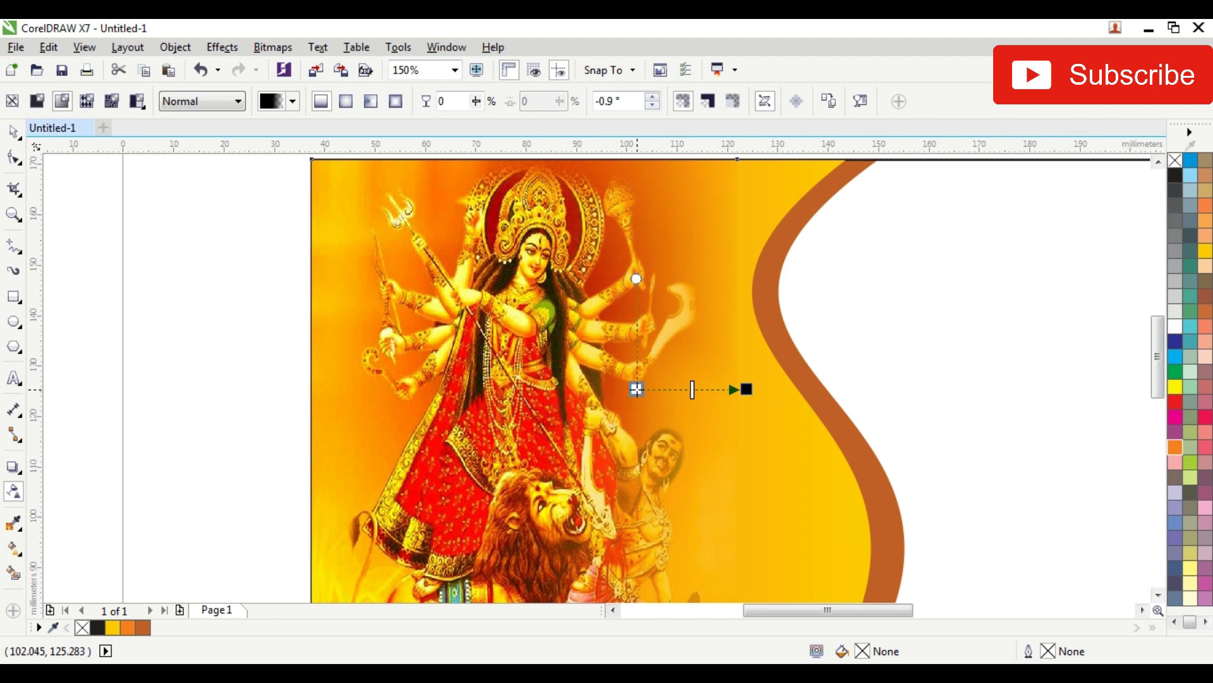
pyautogui.moveTo(752, 387); pyautogui.dragTo(725, 391)
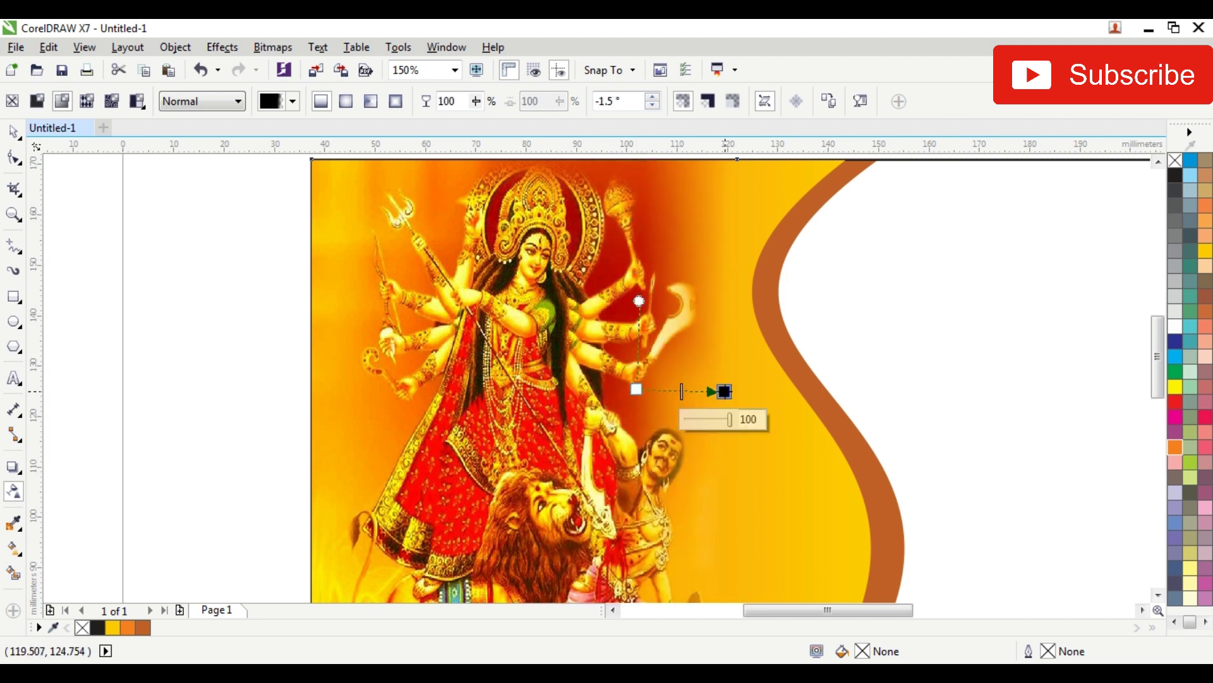
pyautogui.click(13, 132)
pyautogui.click(188, 370)
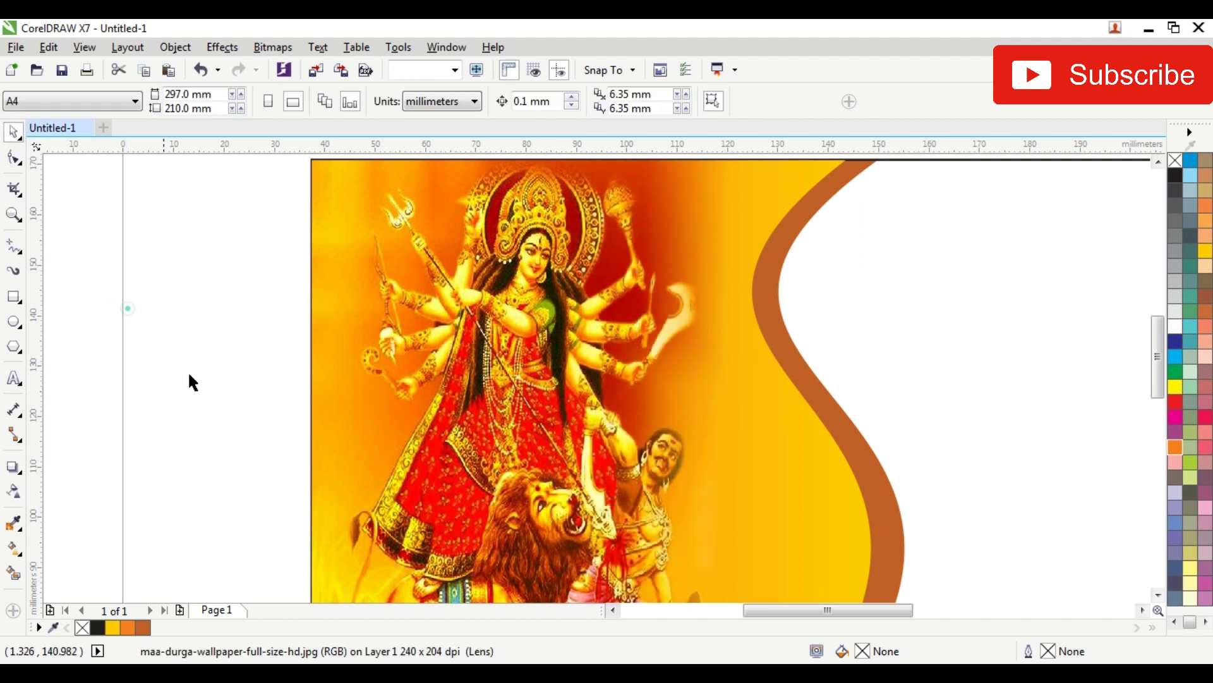
# Shift the Durga image left by about 5.5 mm and crop off the strip overhanging the panel with the Shape tool
pyautogui.scroll(-2, 196, 379)
pyautogui.click(364, 417)
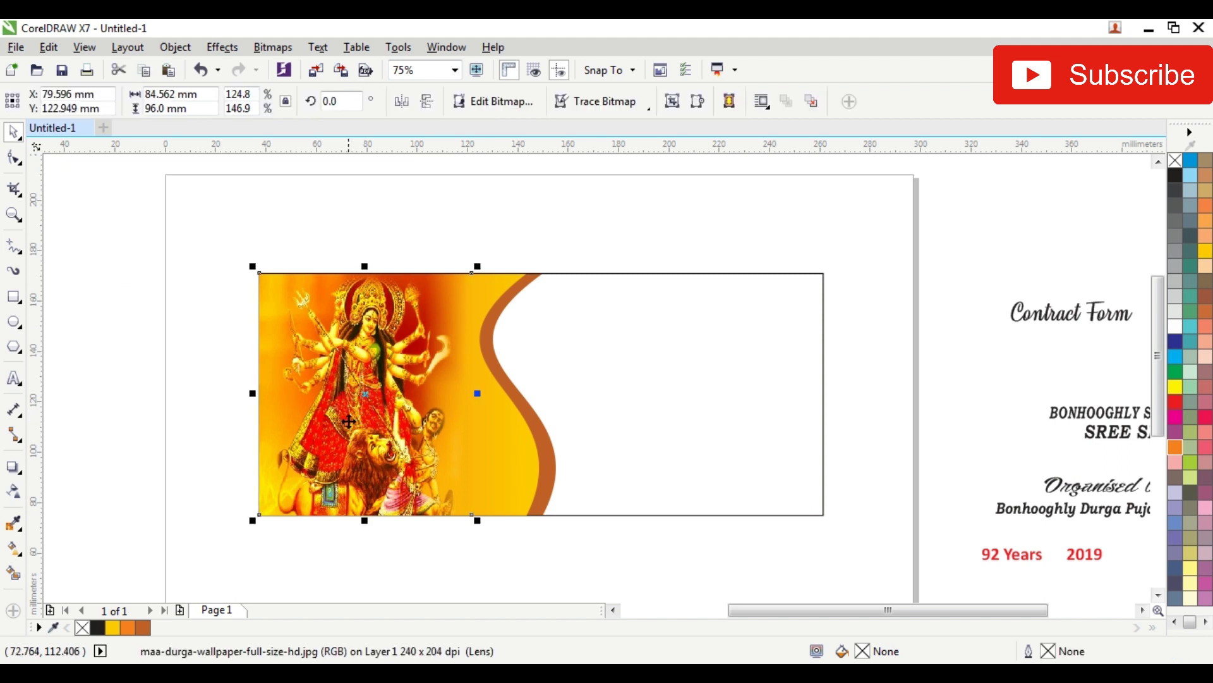
pyautogui.moveTo(347, 420); pyautogui.dragTo(333, 420)
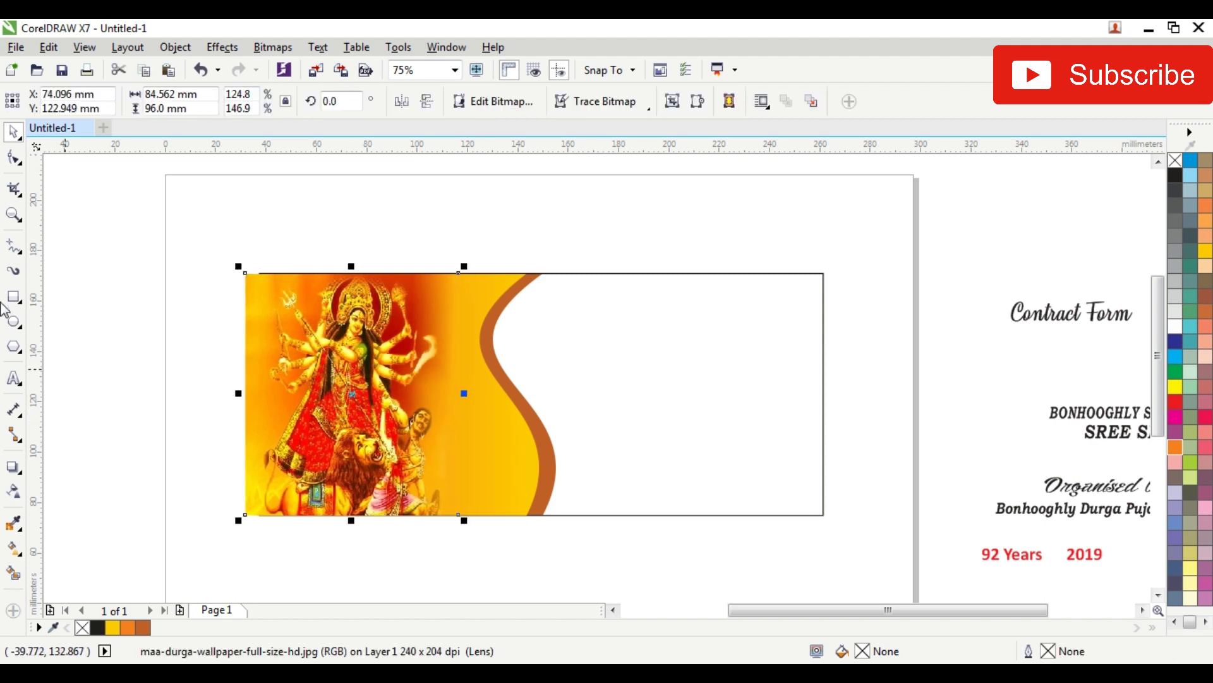
pyautogui.click(14, 157)
pyautogui.scroll(2, 276, 531)
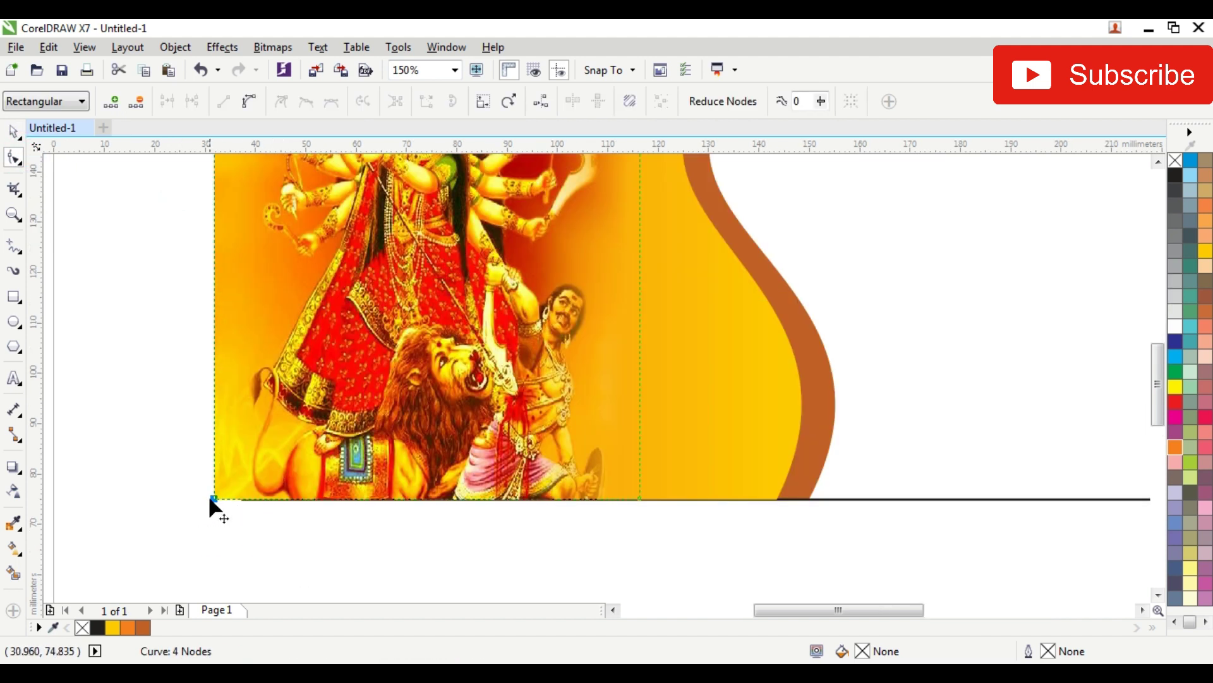
pyautogui.moveTo(210, 497); pyautogui.dragTo(244, 498)
pyautogui.scroll(-2, 244, 498)
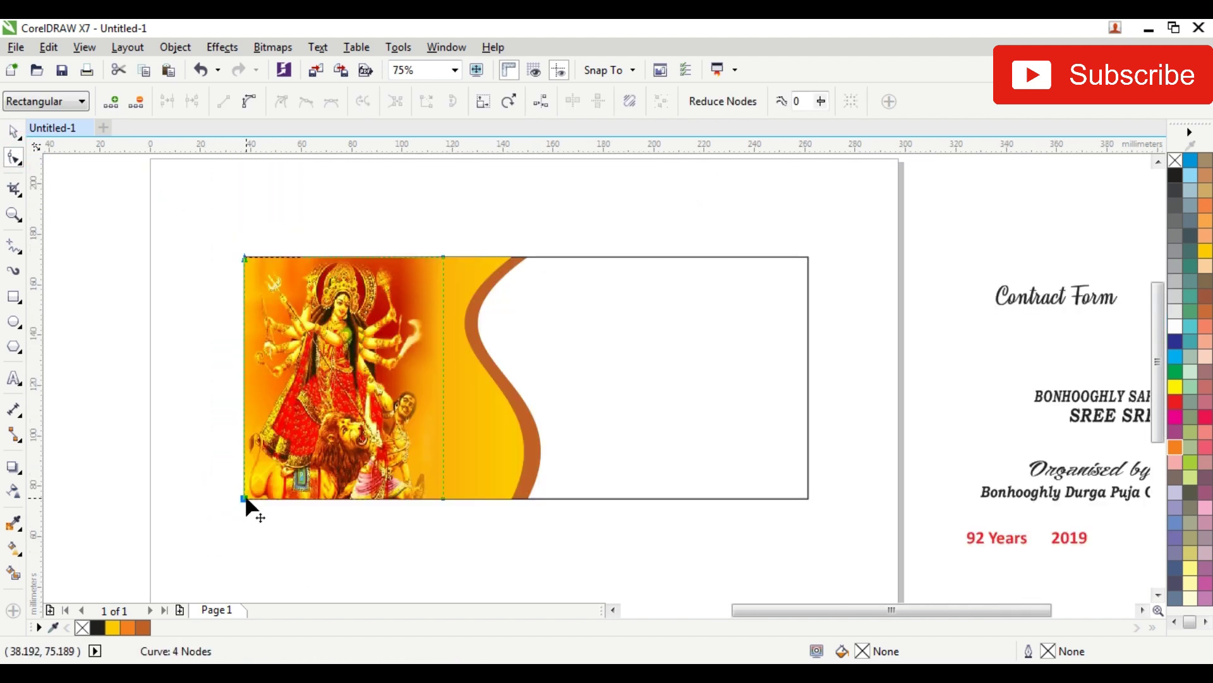
pyautogui.click(17, 131)
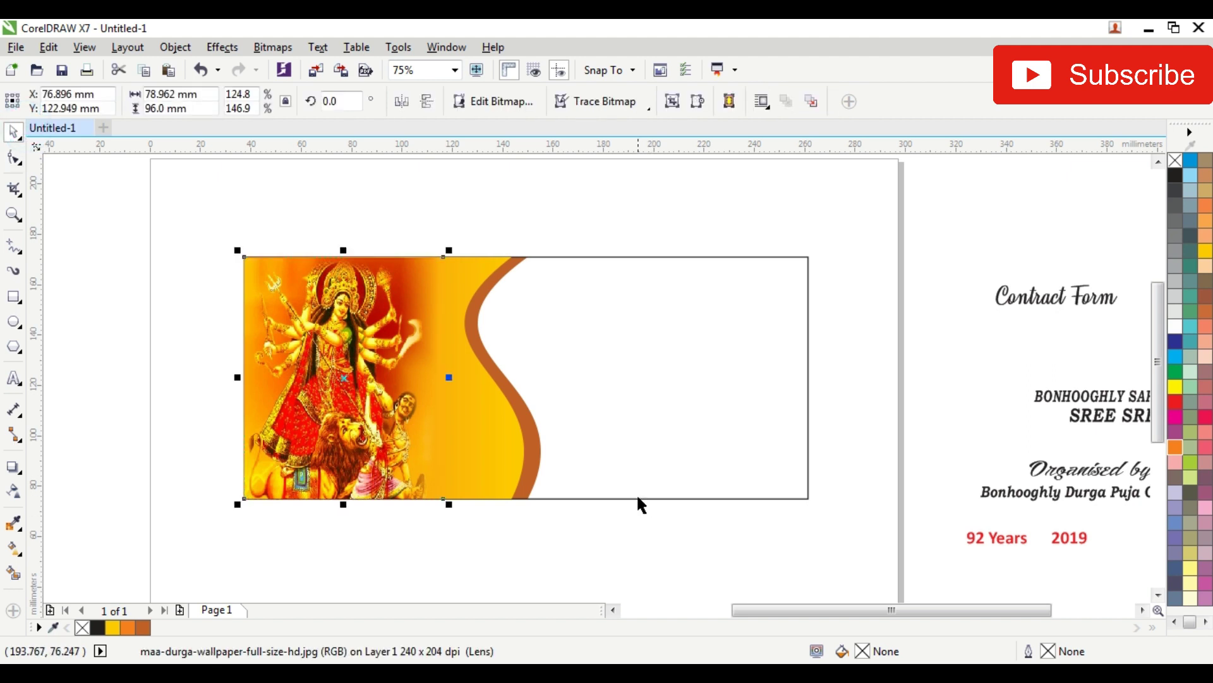
# Align the Durga image's left edge with the outer rectangle
pyautogui.keyDown('shift'); pyautogui.click(637, 497); pyautogui.keyUp('shift')
pyautogui.click(589, 193)
pyautogui.click(335, 338)
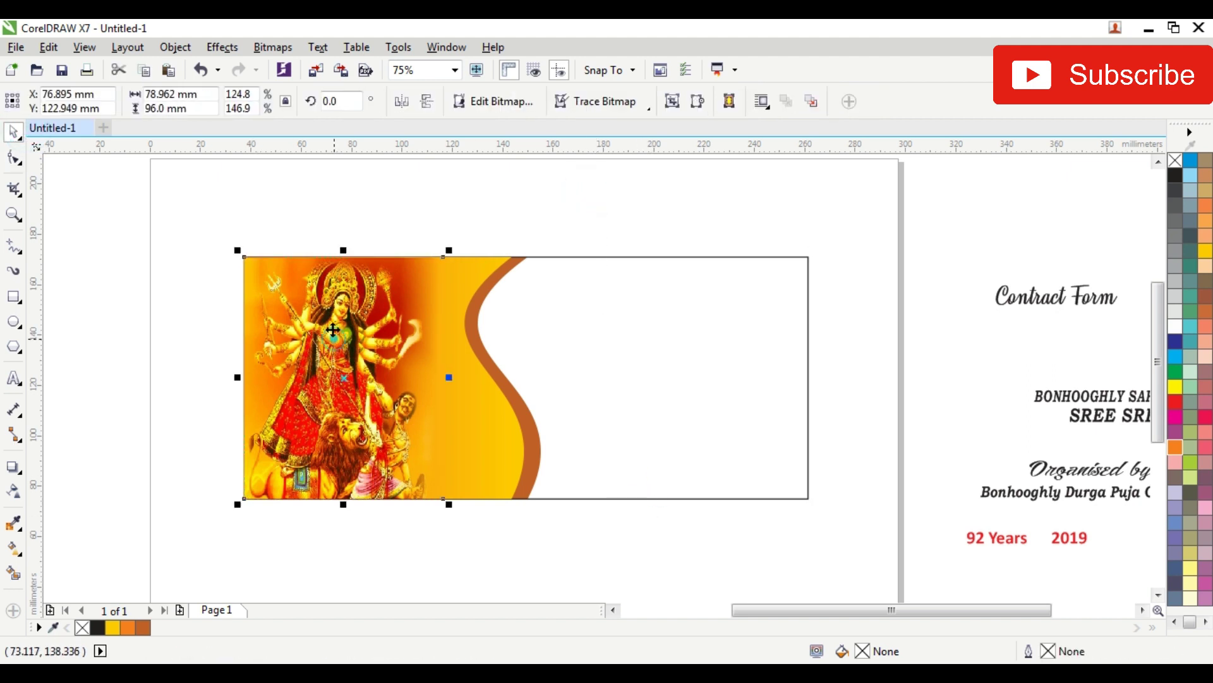
pyautogui.click(424, 164)
# Select the Durga image with both wavy shapes and narrow them together to about 90.4 mm wide
pyautogui.moveTo(184, 201); pyautogui.dragTo(607, 553)
pyautogui.moveTo(550, 380)
pyautogui.mouseDown()
pyautogui.moveTo(457, 370)
pyautogui.moveTo(388, 382)
pyautogui.moveTo(431, 395)
pyautogui.mouseUp()
pyautogui.click(316, 354)
pyautogui.moveTo(195, 211); pyautogui.dragTo(476, 522)
pyautogui.moveTo(451, 376); pyautogui.dragTo(471, 397)
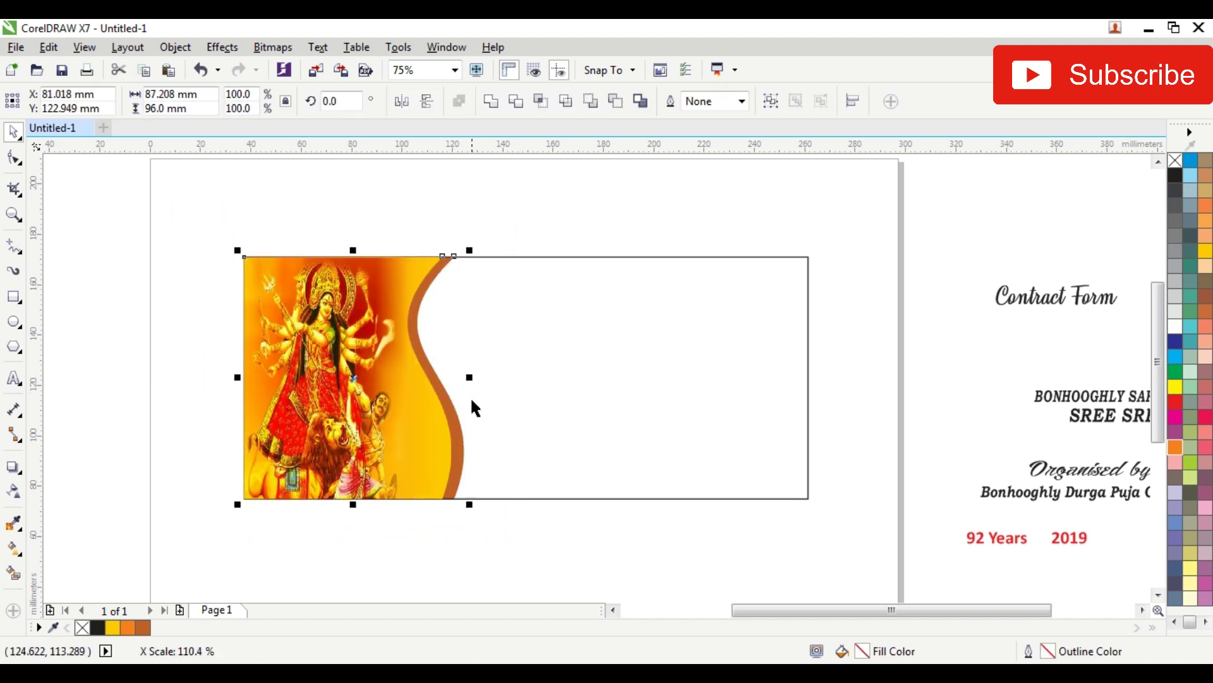
pyautogui.click(504, 526)
pyautogui.moveTo(173, 211); pyautogui.dragTo(550, 556)
pyautogui.scroll(2, 468, 354)
pyautogui.moveTo(478, 413); pyautogui.dragTo(493, 425)
pyautogui.scroll(-2, 494, 427)
pyautogui.click(143, 268)
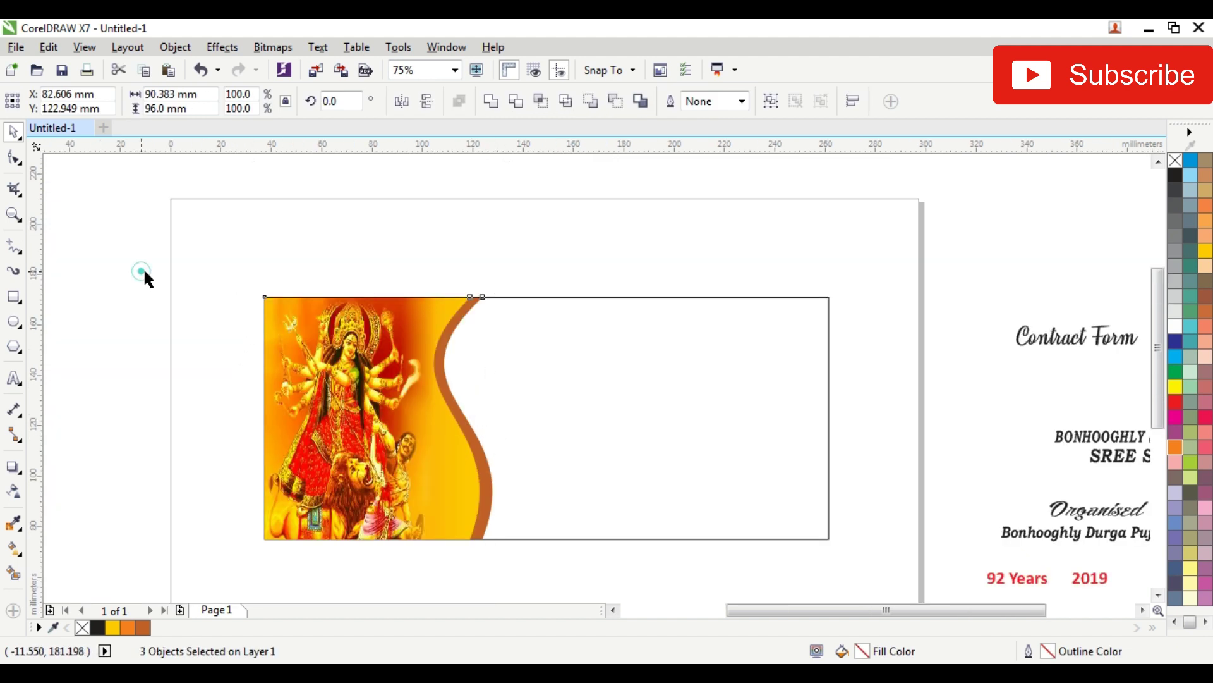
# Give the outer rectangle a blue fill without an outline and send it behind the wavy shapes
pyautogui.click(627, 297)
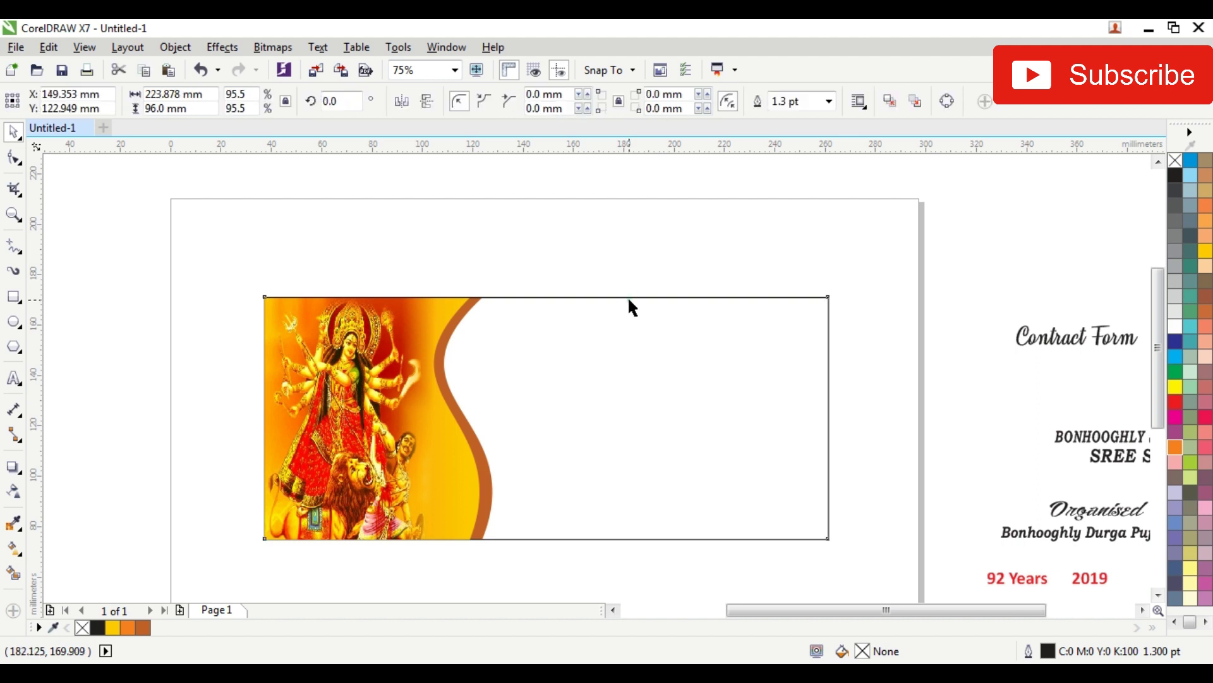
pyautogui.click(1179, 343)
pyautogui.rightClick(1176, 159)
pyautogui.click(749, 217)
pyautogui.click(733, 325)
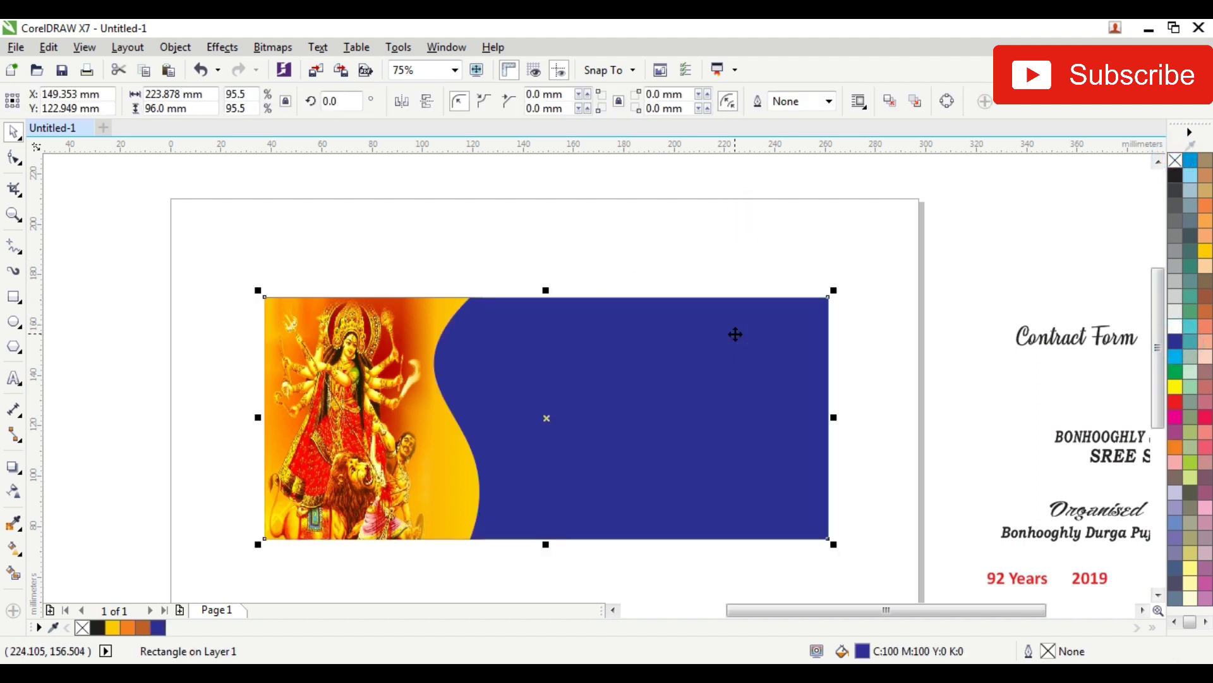
pyautogui.click(672, 211)
# Change the rectangle's fill to dark navy with C 100, M 91, Y 13, K 55
pyautogui.click(669, 398)
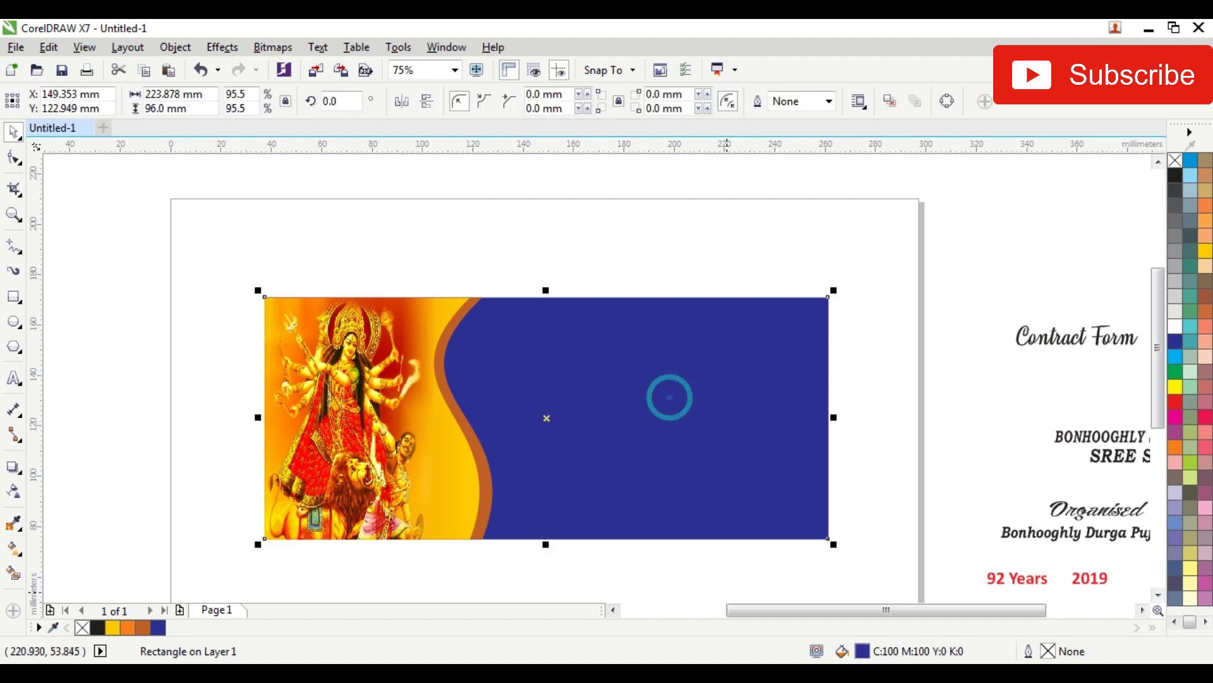
pyautogui.doubleClick(863, 651)
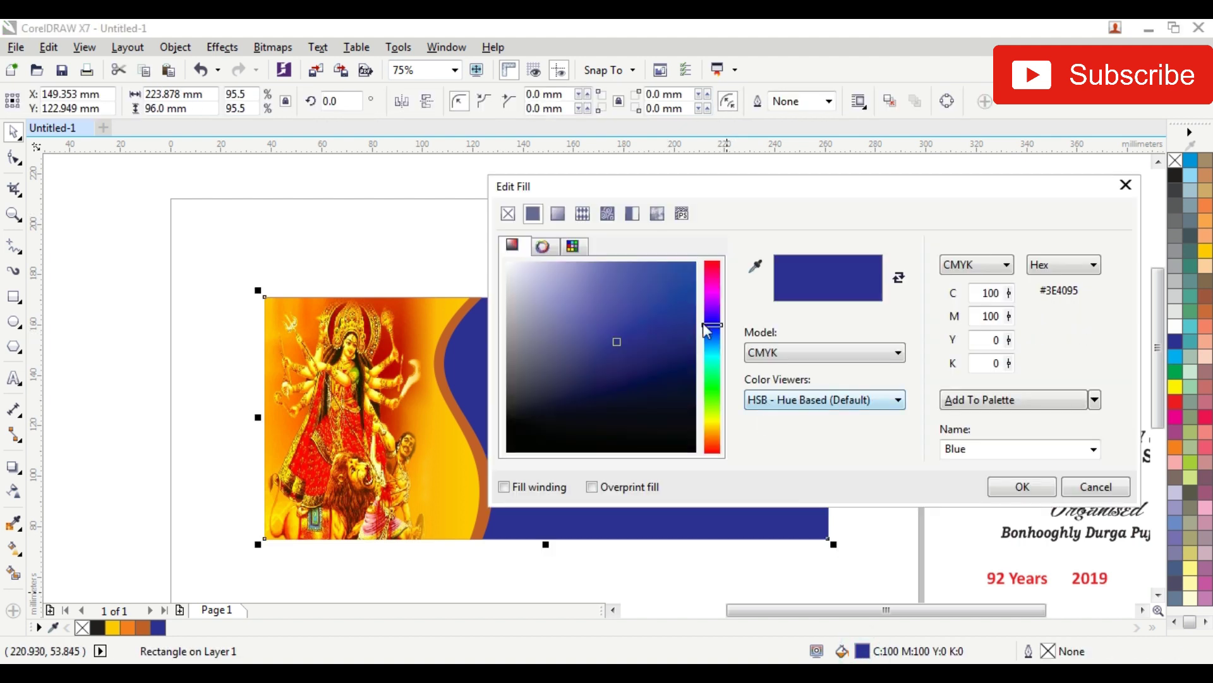
pyautogui.moveTo(619, 347); pyautogui.dragTo(658, 375)
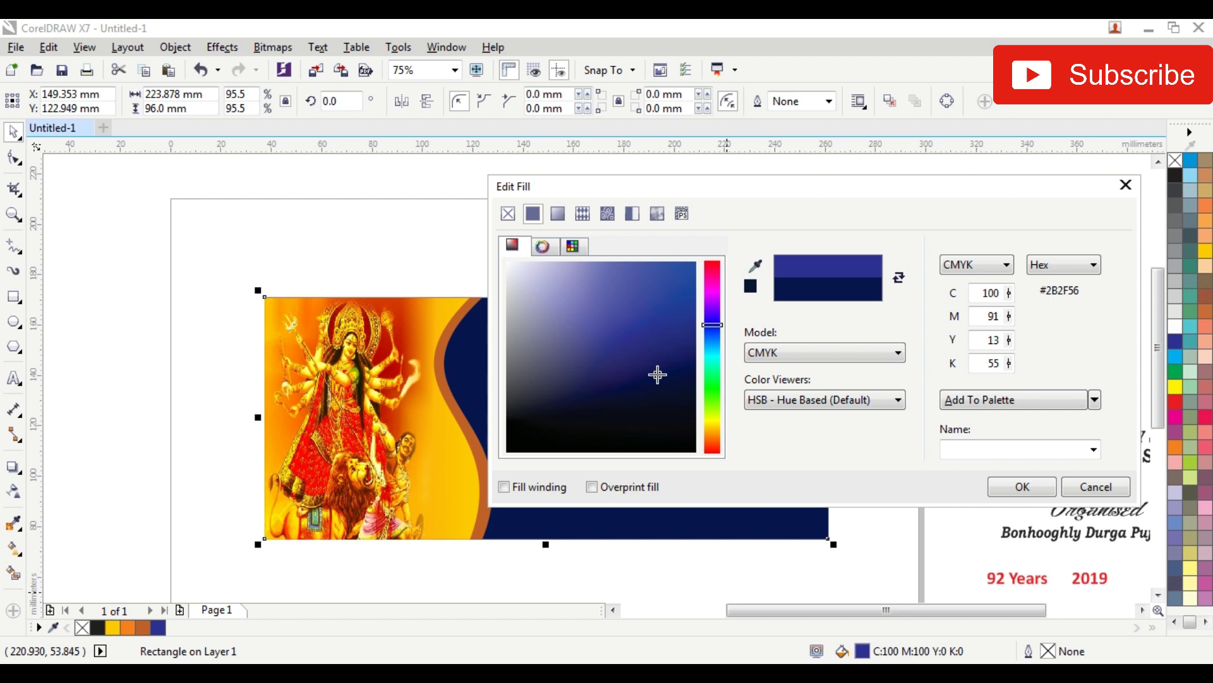
pyautogui.click(1023, 486)
pyautogui.click(883, 264)
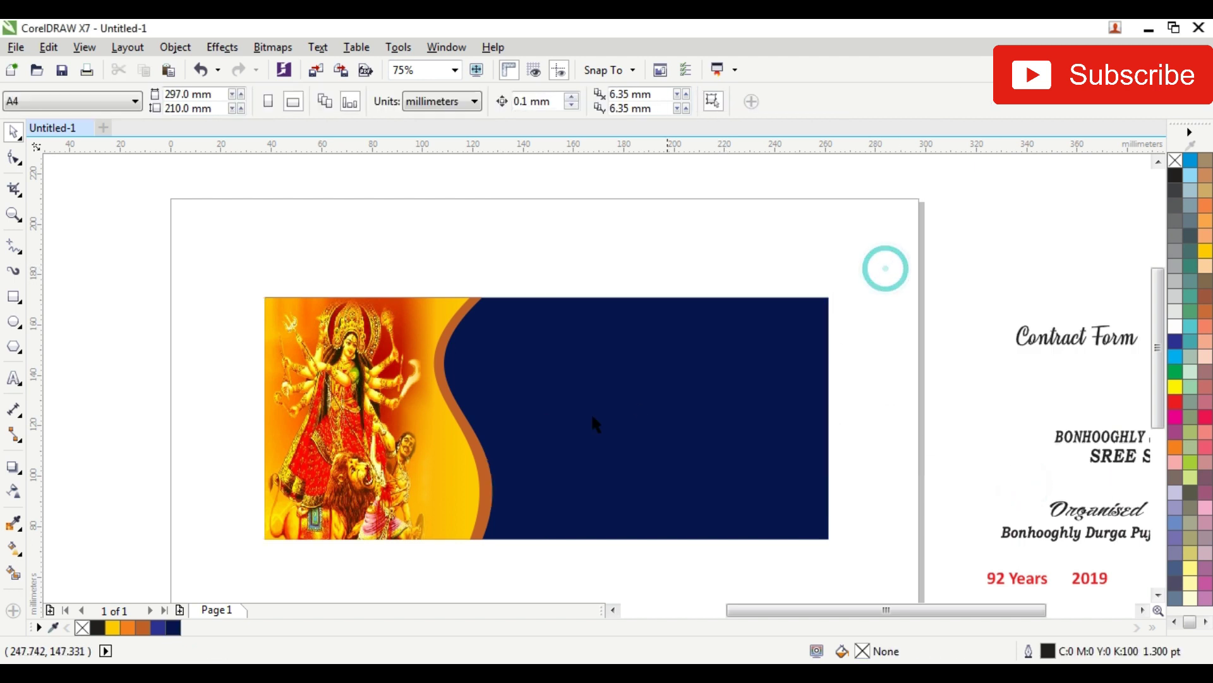
# Select the Durga image and both wavy shapes and widen them together to about 95.7 mm
pyautogui.scroll(-2, 376, 387)
pyautogui.moveTo(273, 260); pyautogui.dragTo(504, 482)
pyautogui.scroll(2, 417, 385)
pyautogui.moveTo(451, 357); pyautogui.dragTo(464, 358)
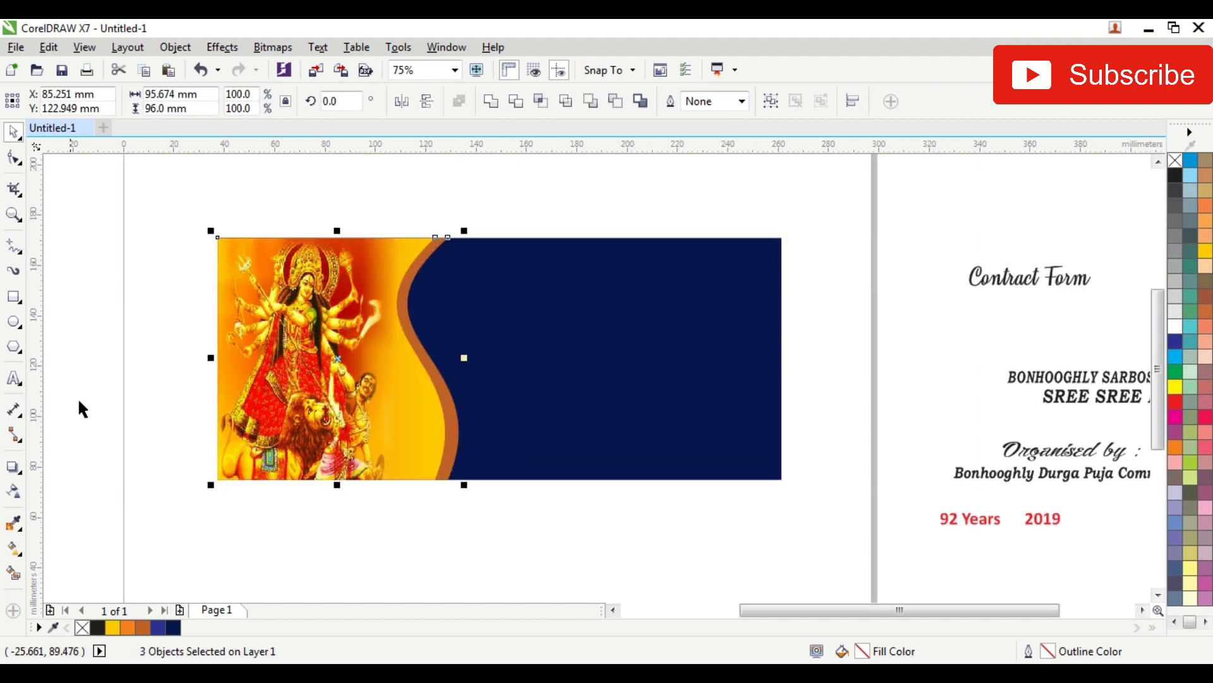
pyautogui.click(534, 508)
# Draw a square about 10.4 mm wide on the blank page area below the navy panel
pyautogui.scroll(2, 460, 326)
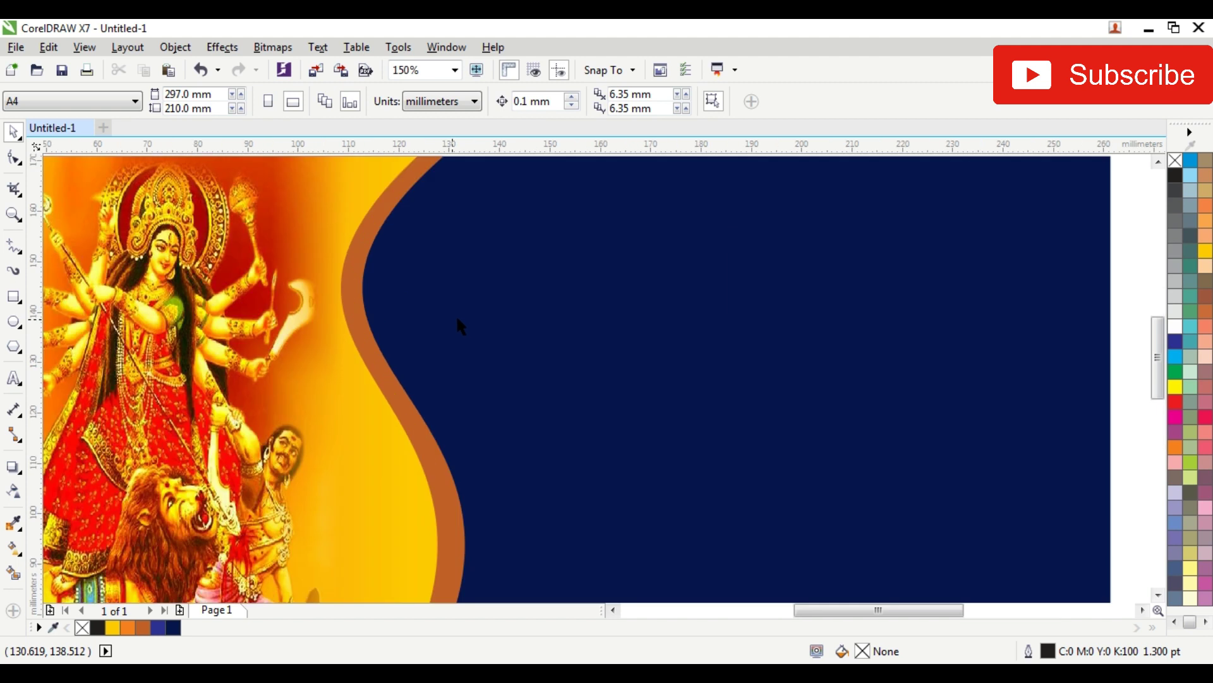
pyautogui.click(29, 296)
pyautogui.scroll(-2, 466, 506)
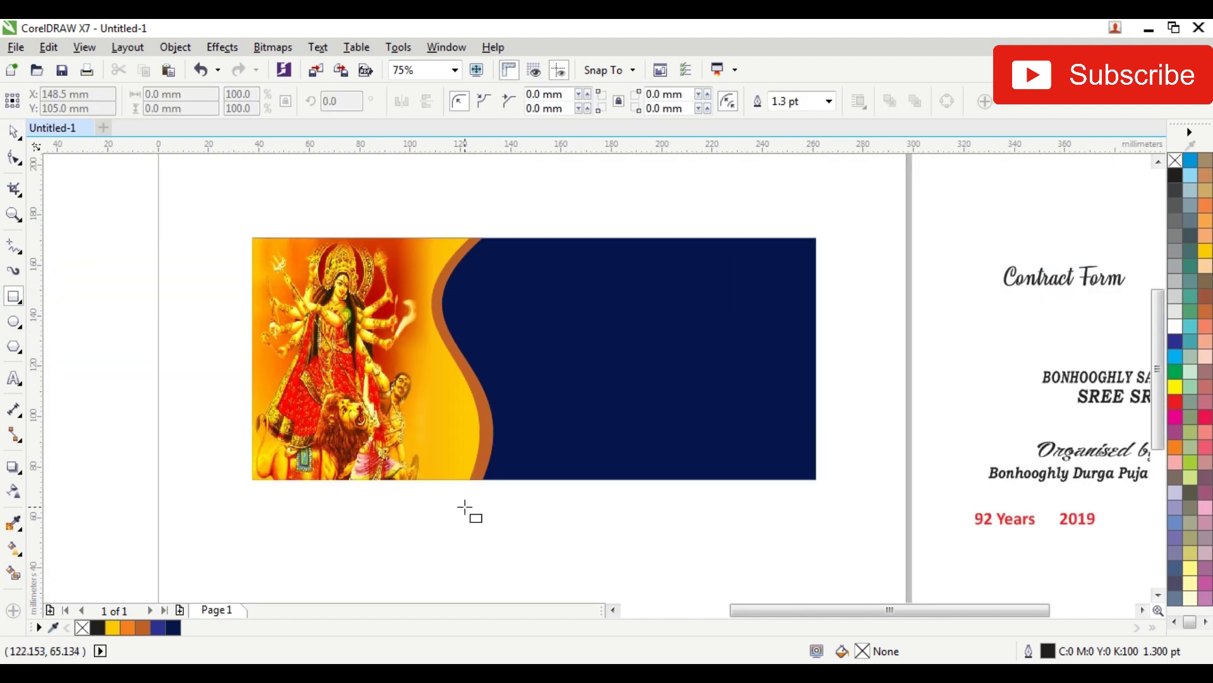
pyautogui.scroll(2, 461, 496)
pyautogui.moveTo(455, 484); pyautogui.dragTo(486, 536)
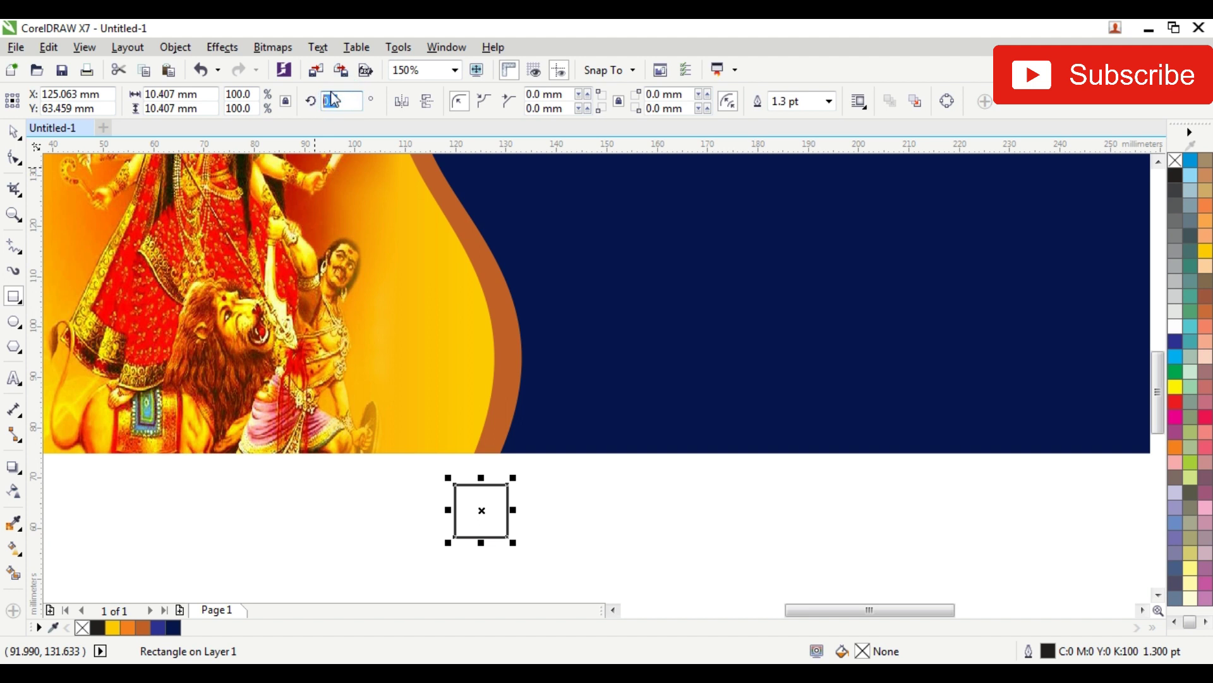
# Rotate the square 45 degrees and move it up onto the navy panel beside the wavy edge
pyautogui.press('Return')
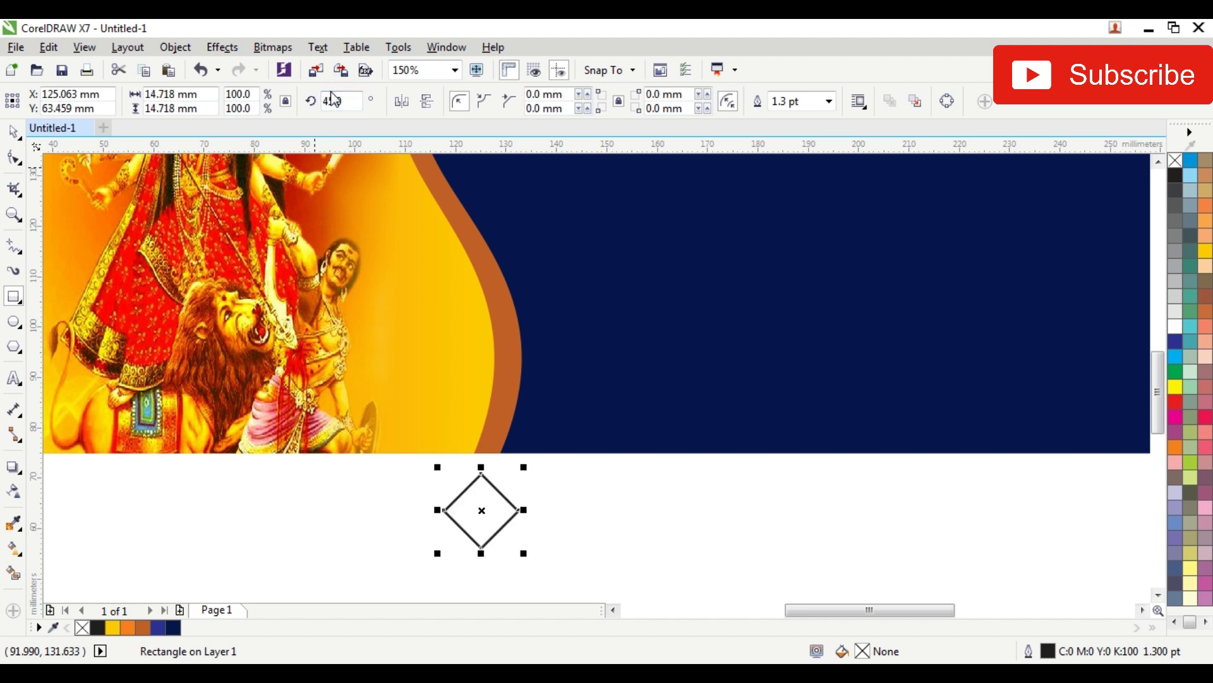
pyautogui.click(13, 131)
pyautogui.scroll(-1, 480, 367)
pyautogui.moveTo(480, 437); pyautogui.dragTo(492, 225)
pyautogui.scroll(-1, 509, 193)
pyautogui.scroll(2, 509, 192)
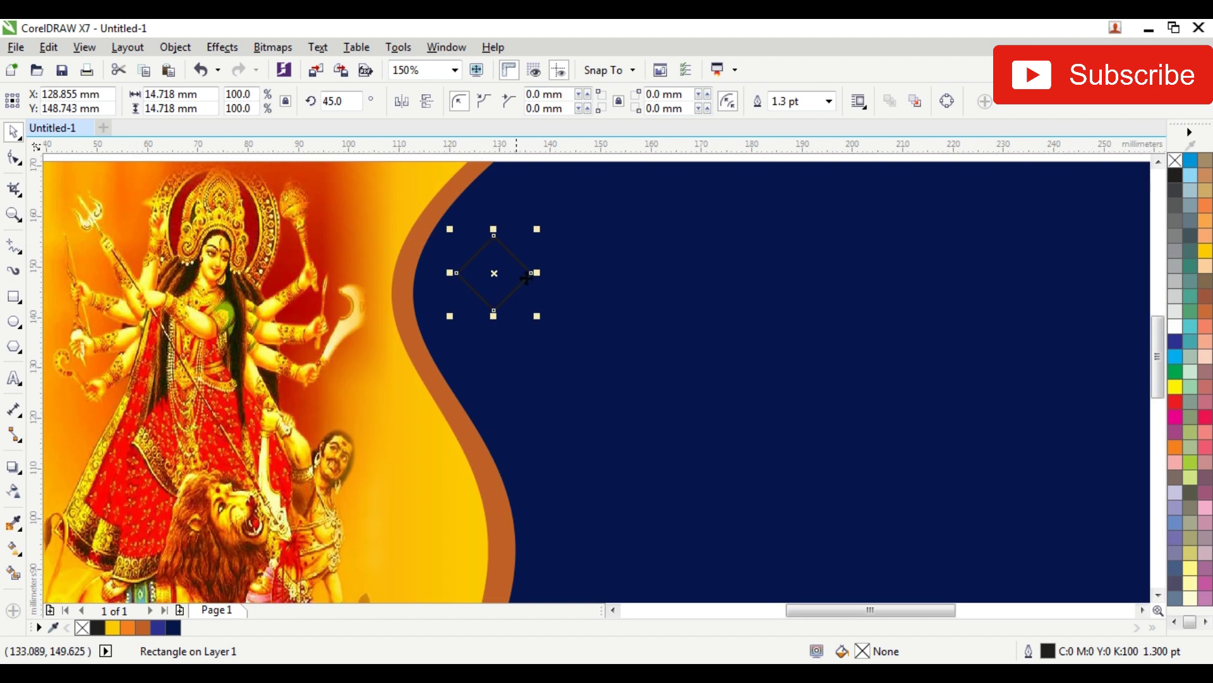
# Place the diamond over the upper part of the brown strip, with a 10% black fill and a white outline
pyautogui.click(1159, 161)
pyautogui.moveTo(495, 361); pyautogui.dragTo(423, 306)
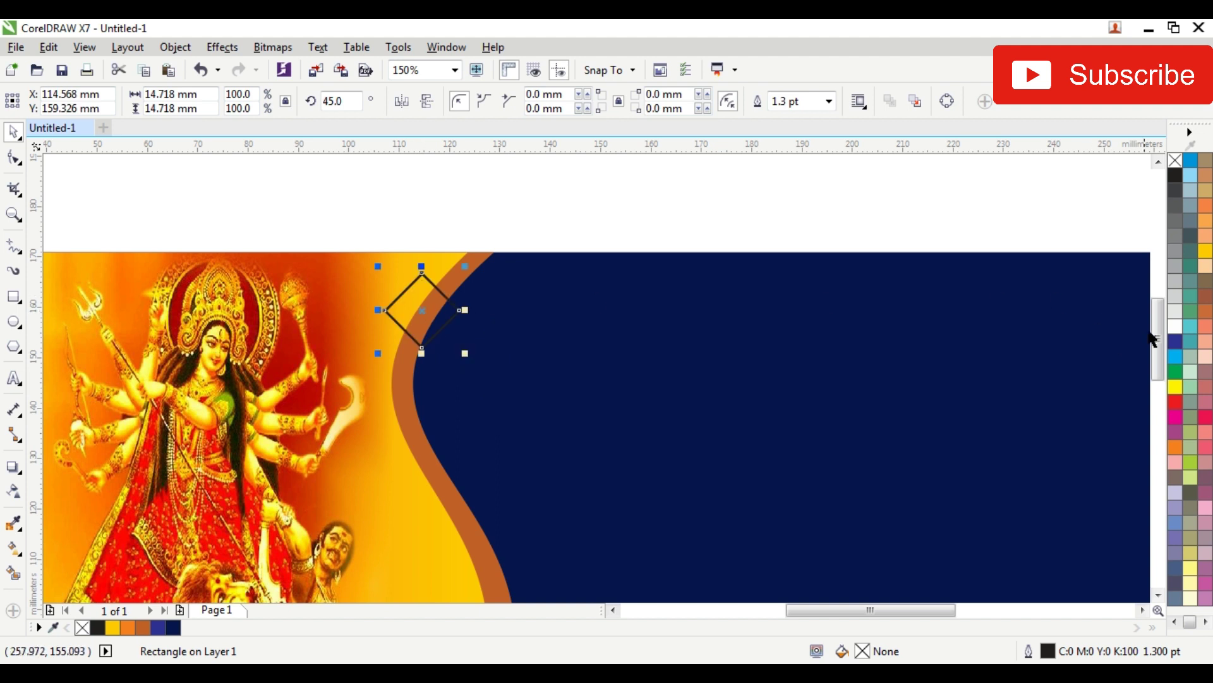
pyautogui.click(1175, 311)
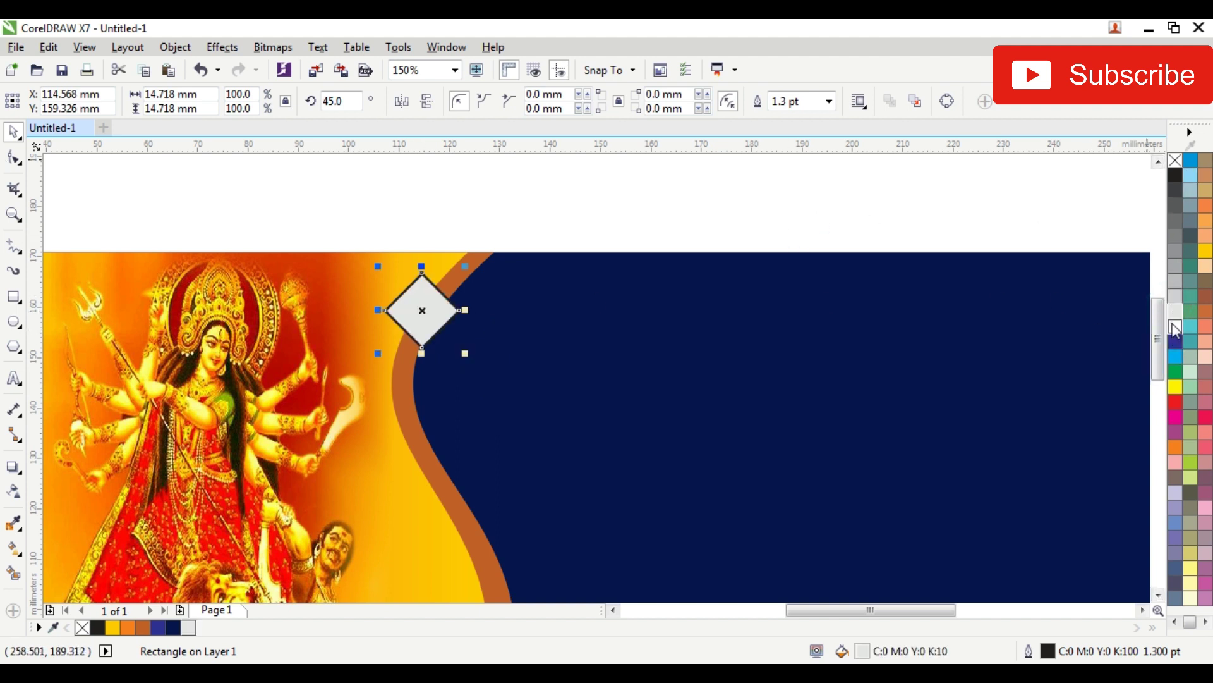
pyautogui.rightClick(1175, 327)
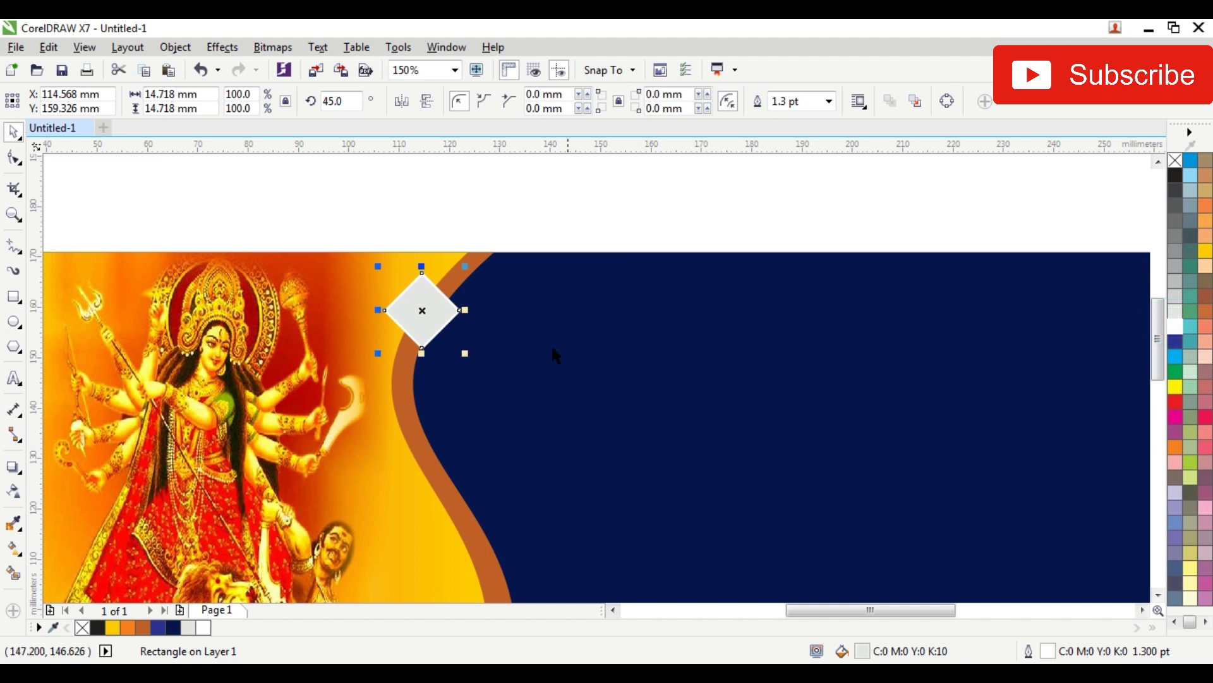
# Overlap the grey diamond's lower part with a yellow copy about 12.4 mm wide and duplicate that copy further down the wave
pyautogui.moveTo(419, 305); pyautogui.dragTo(421, 332)
pyautogui.rightClick(421, 332)
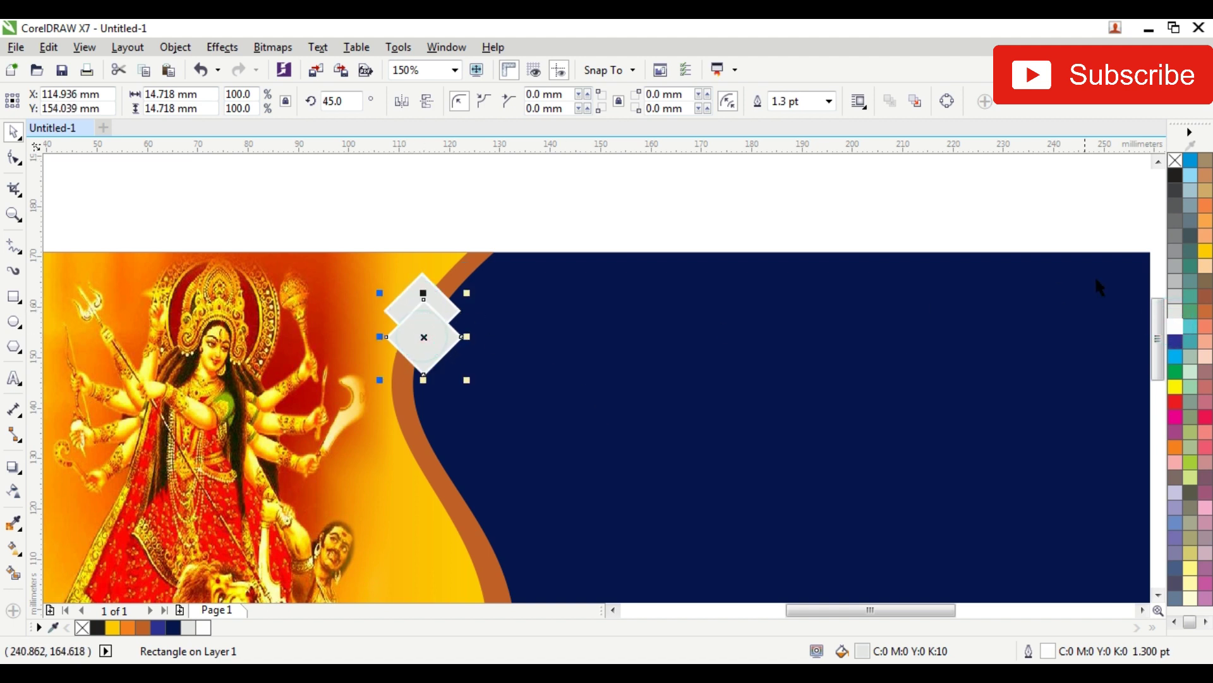
pyautogui.click(1205, 254)
pyautogui.moveTo(467, 380); pyautogui.dragTo(428, 453)
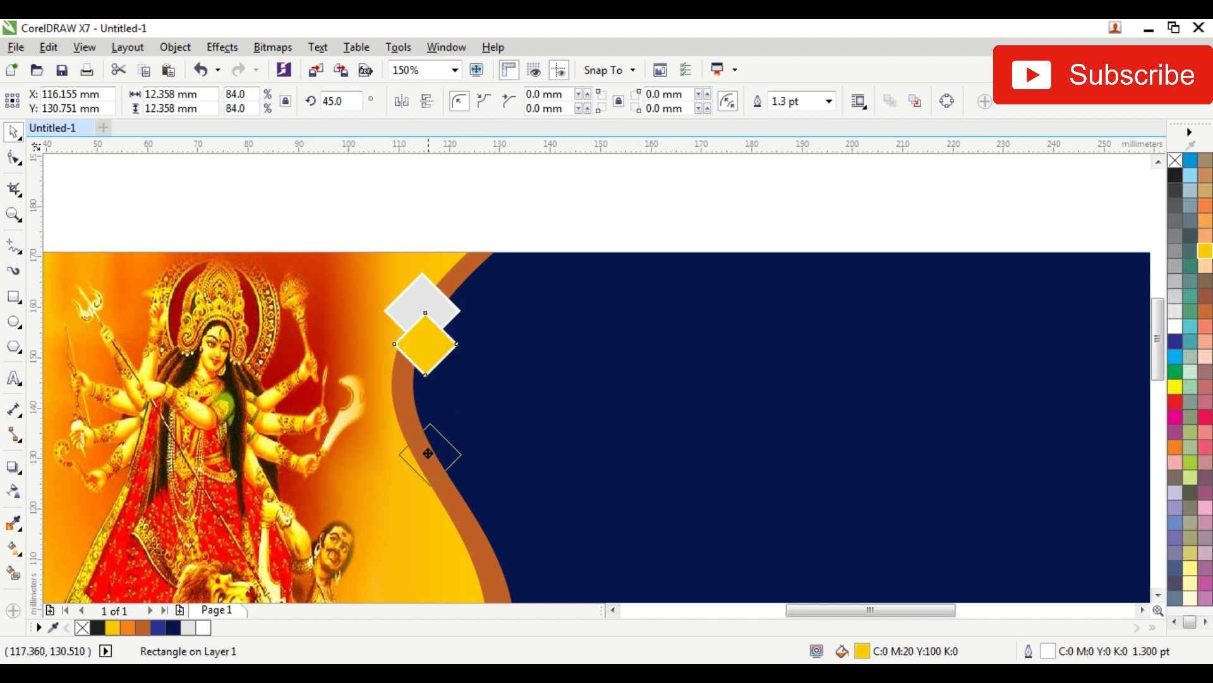
# Put an enlarged concentric copy about 20.5 mm wide around the lower yellow diamond, filled orange (M 60, Y 100) without an outline
pyautogui.moveTo(456, 412)
pyautogui.mouseDown()
pyautogui.moveTo(496, 393)
pyautogui.moveTo(457, 411)
pyautogui.mouseUp()
pyautogui.click(572, 197)
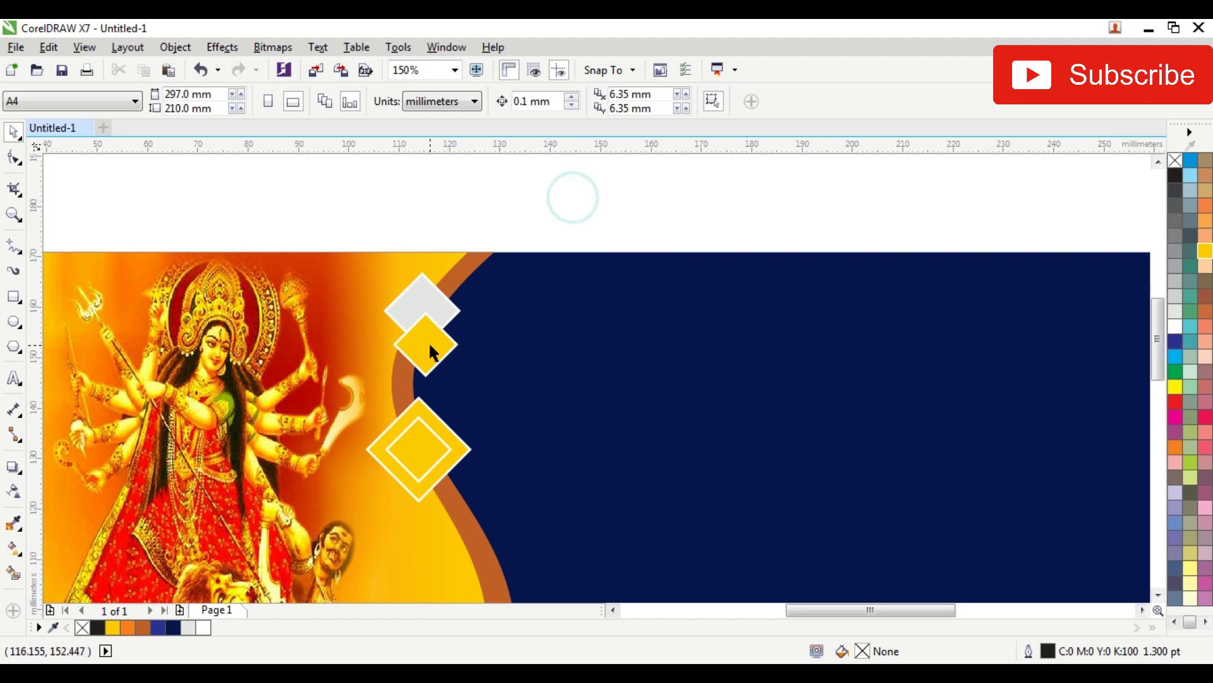
pyautogui.click(428, 404)
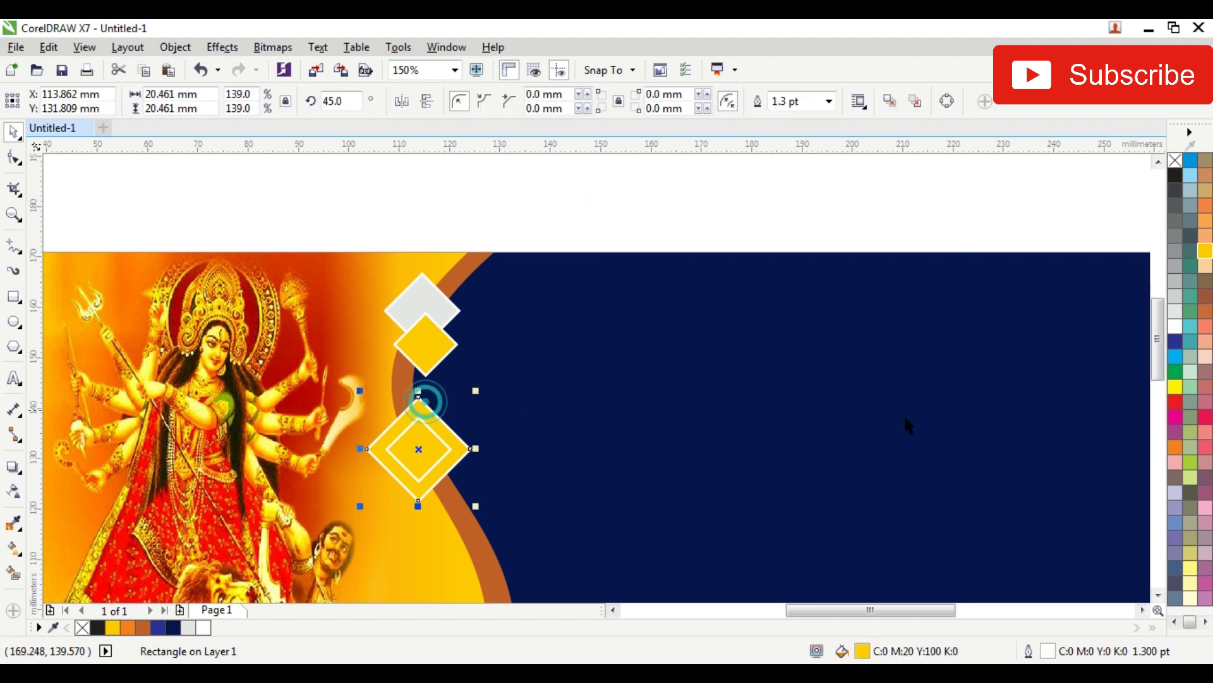
pyautogui.click(1178, 444)
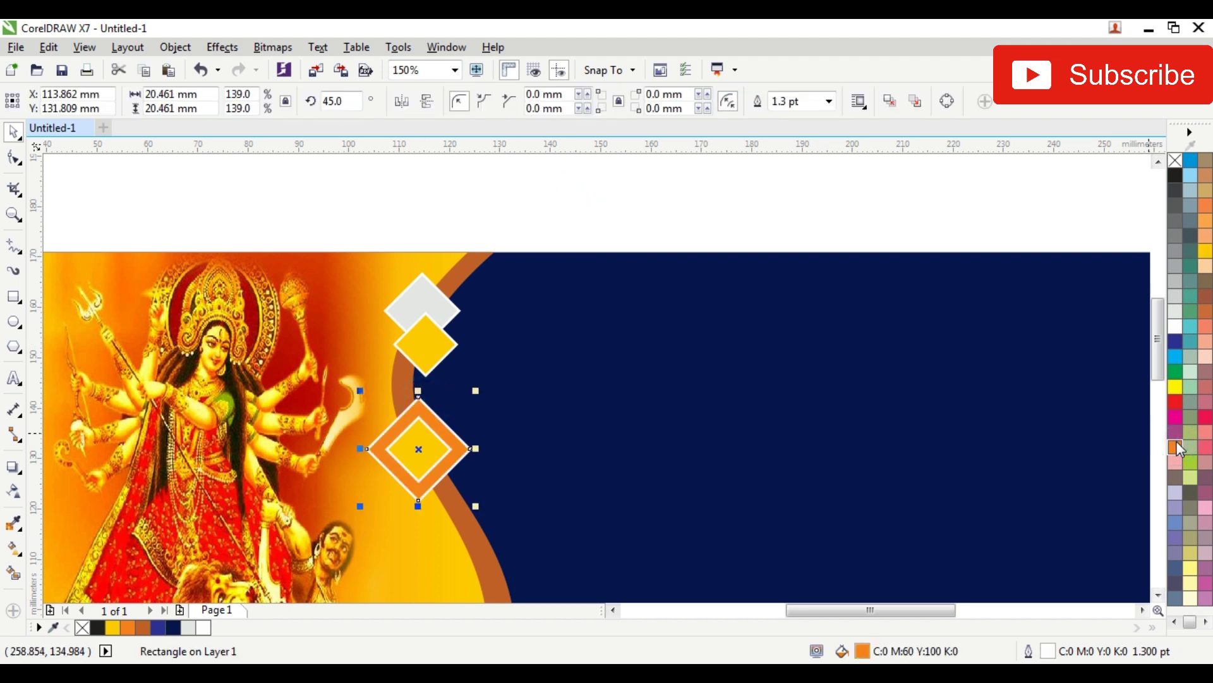
pyautogui.rightClick(1176, 160)
pyautogui.press('F3')
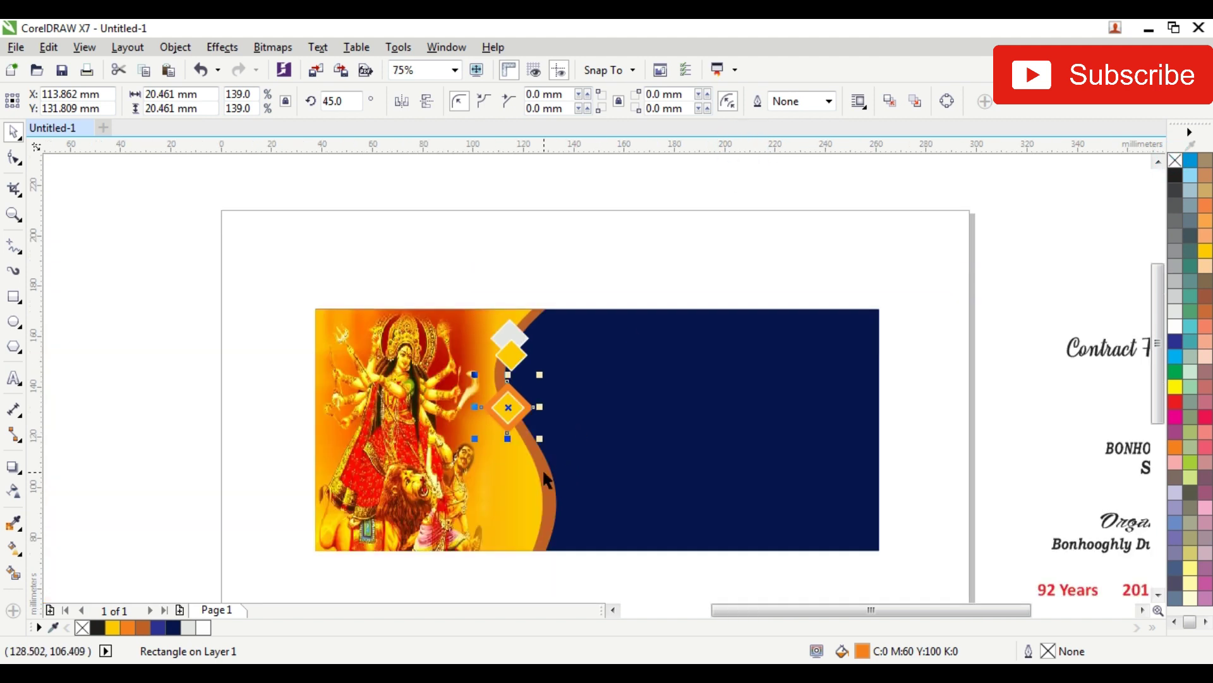
# Copy the orange and yellow diamond pair, shrink the copy to about 12 mm and place it just below and beside the original
pyautogui.scroll(1, 542, 468)
pyautogui.scroll(-1, 540, 329)
pyautogui.moveTo(287, 285); pyautogui.dragTo(540, 363)
pyautogui.scroll(1, 538, 362)
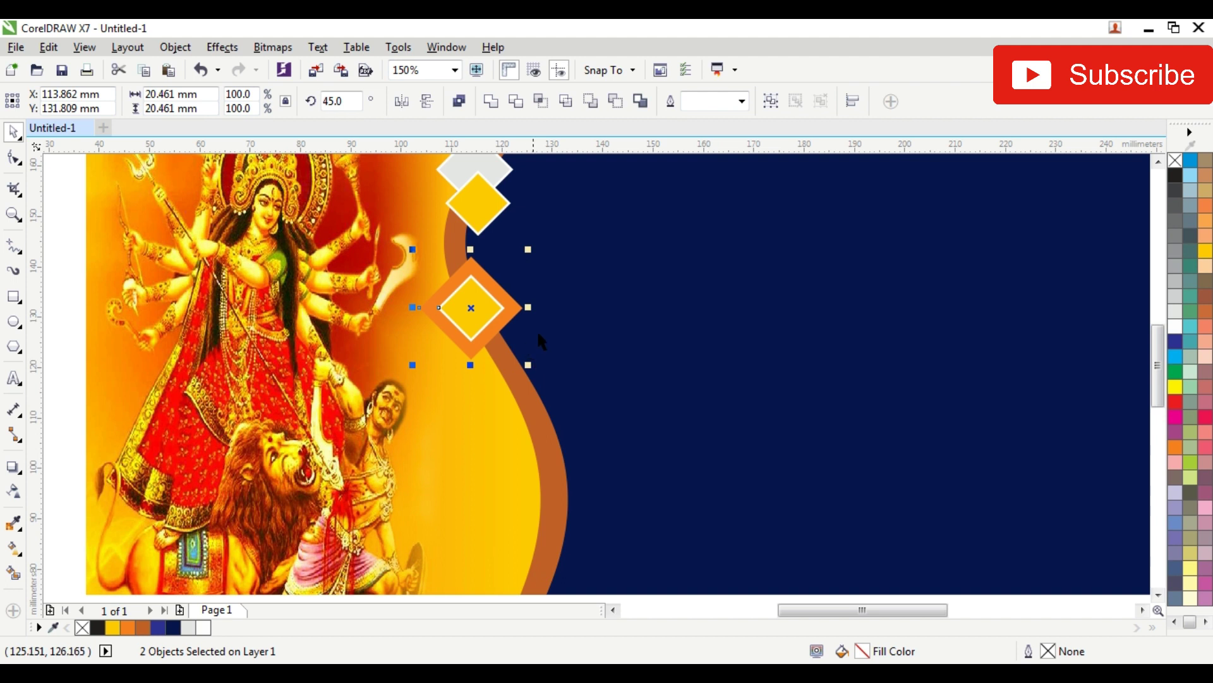
pyautogui.moveTo(470, 293); pyautogui.dragTo(575, 359)
pyautogui.moveTo(633, 431); pyautogui.dragTo(646, 408)
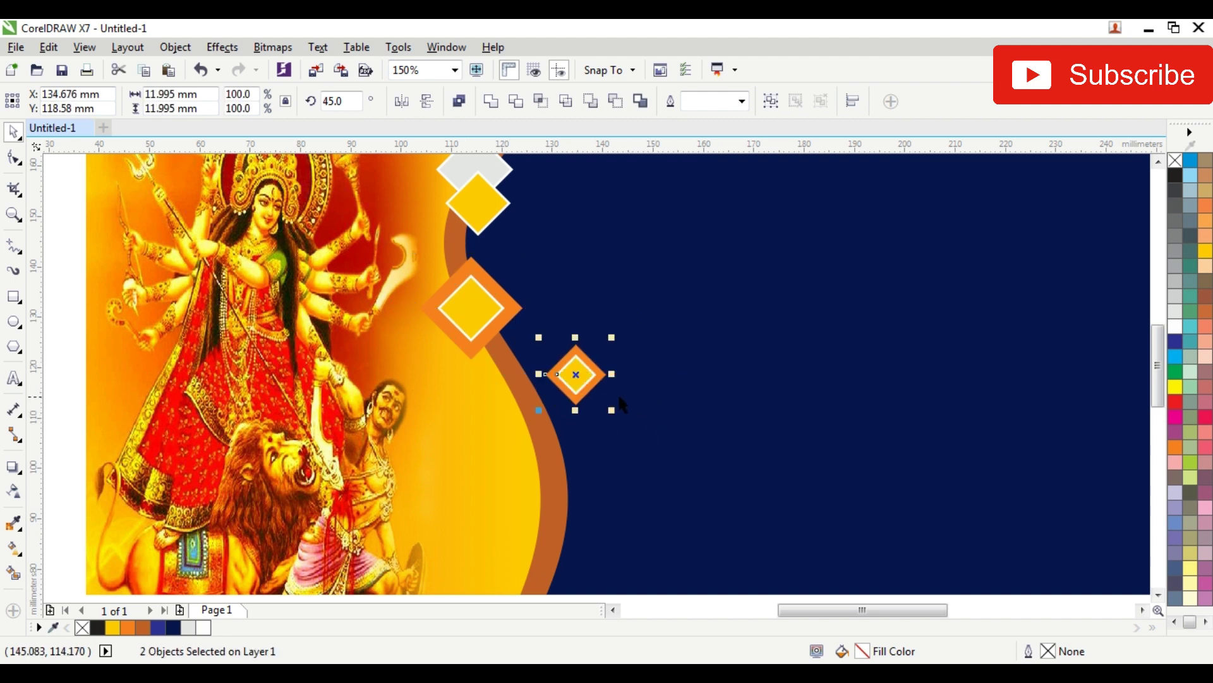
pyautogui.moveTo(575, 376); pyautogui.dragTo(528, 349)
# Duplicate the large orange diamond lower on the wave and give the copy no fill and a 2 pt white outline
pyautogui.moveTo(513, 297); pyautogui.dragTo(553, 454)
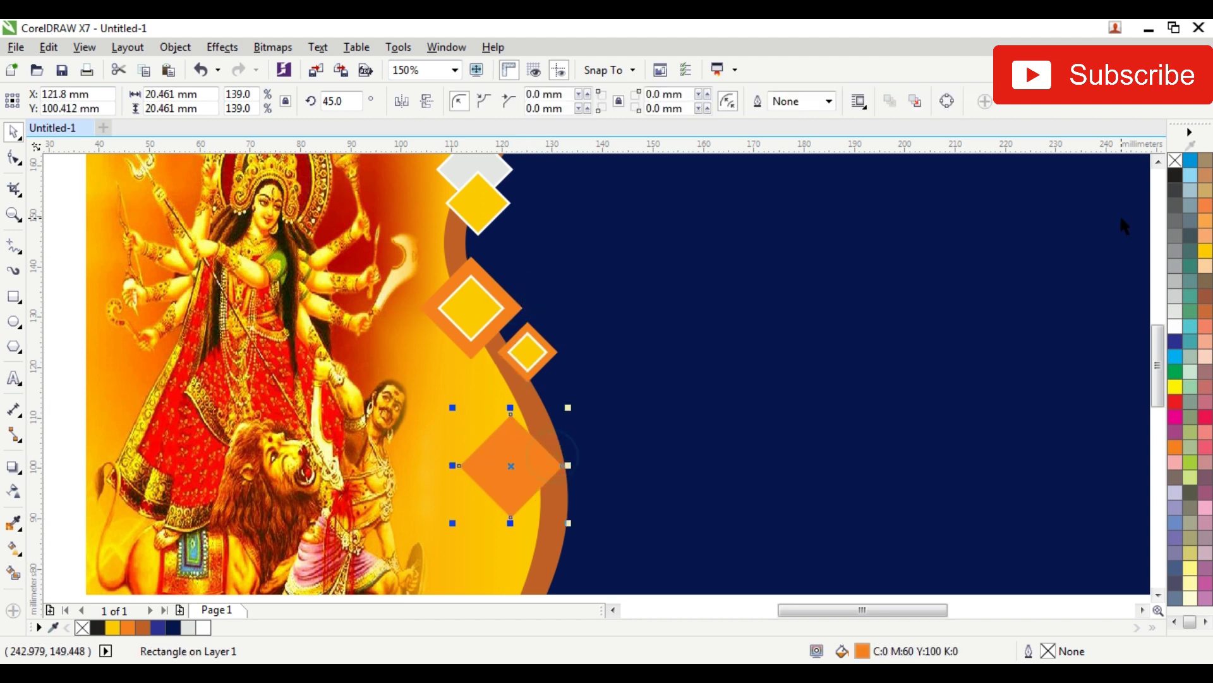
pyautogui.click(1175, 162)
pyautogui.rightClick(1175, 326)
pyautogui.press('F12')
pyautogui.write('1')
pyautogui.press('Return')
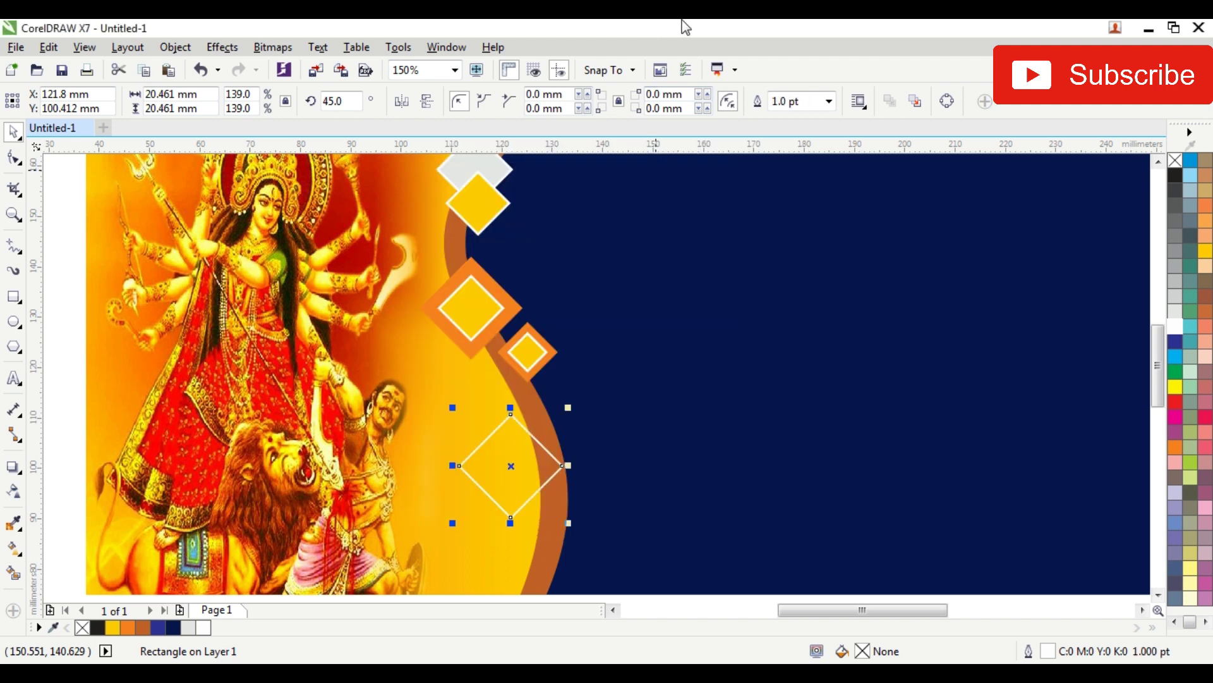
pyautogui.press('F12')
pyautogui.write('2')
pyautogui.press('Return')
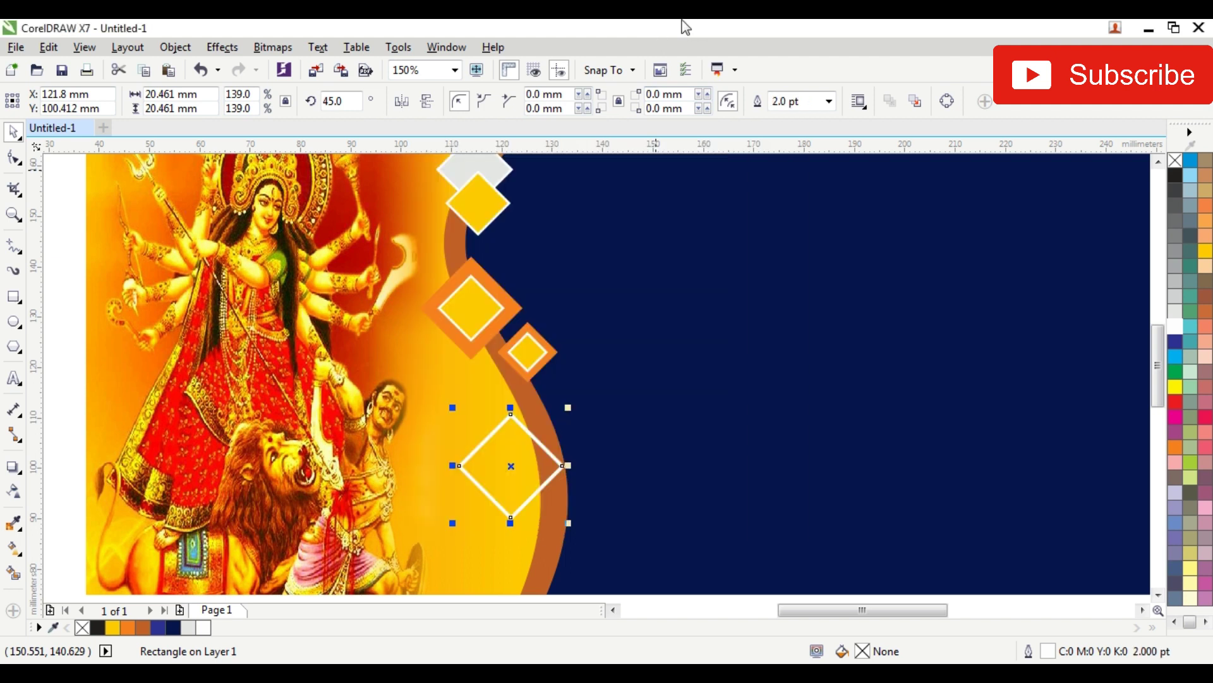
# Duplicate the outlined diamond onto the navy side, shrink the copy to about 12.5 mm and fill it yellow
pyautogui.moveTo(534, 444); pyautogui.dragTo(616, 457)
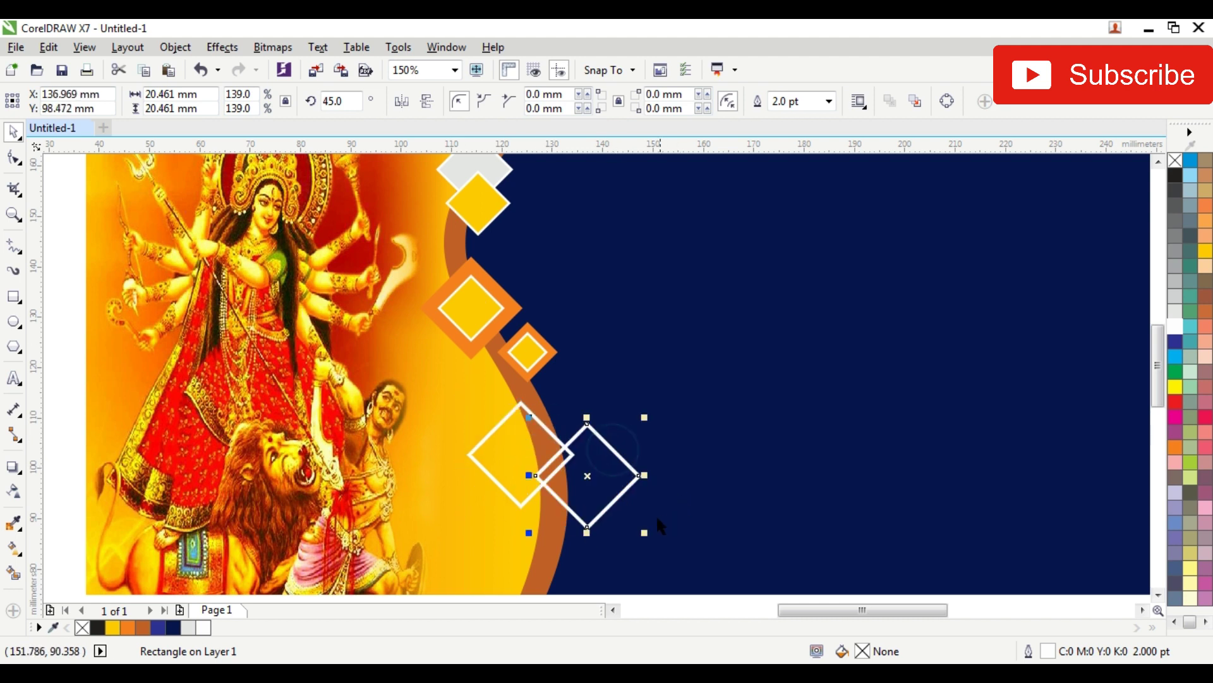
pyautogui.moveTo(644, 534); pyautogui.dragTo(605, 493)
pyautogui.click(1206, 256)
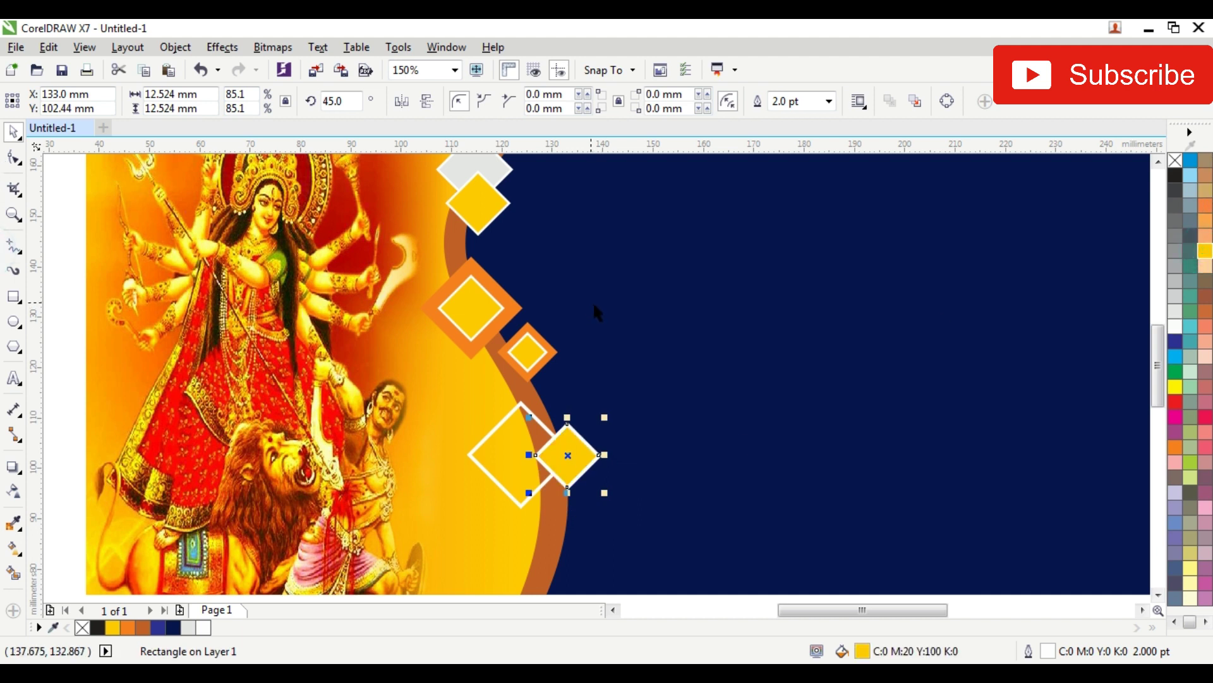
# Place two overlapping copies of the yellow 12.5 mm diamond near the lower end of the wavy edge
pyautogui.scroll(-1, 585, 306)
pyautogui.scroll(1, 569, 391)
pyautogui.moveTo(573, 352)
pyautogui.mouseDown()
pyautogui.moveTo(531, 438)
pyautogui.moveTo(546, 460)
pyautogui.moveTo(583, 430)
pyautogui.mouseUp()
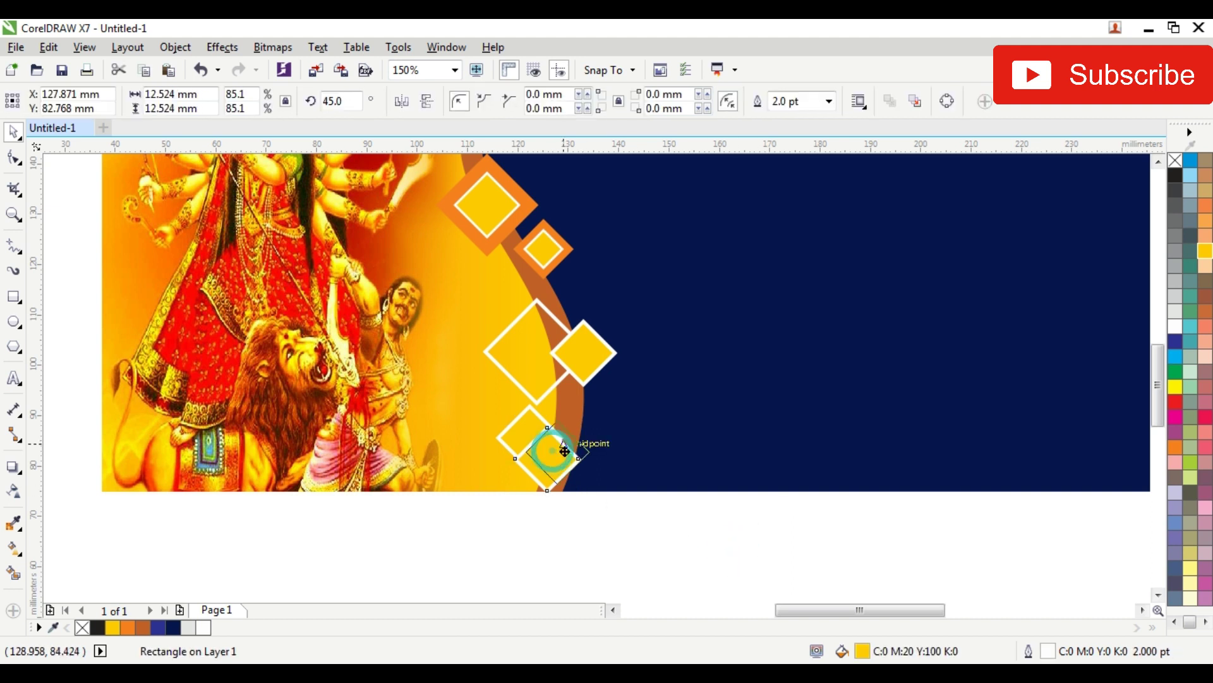
pyautogui.moveTo(555, 446); pyautogui.dragTo(570, 444)
pyautogui.click(1175, 387)
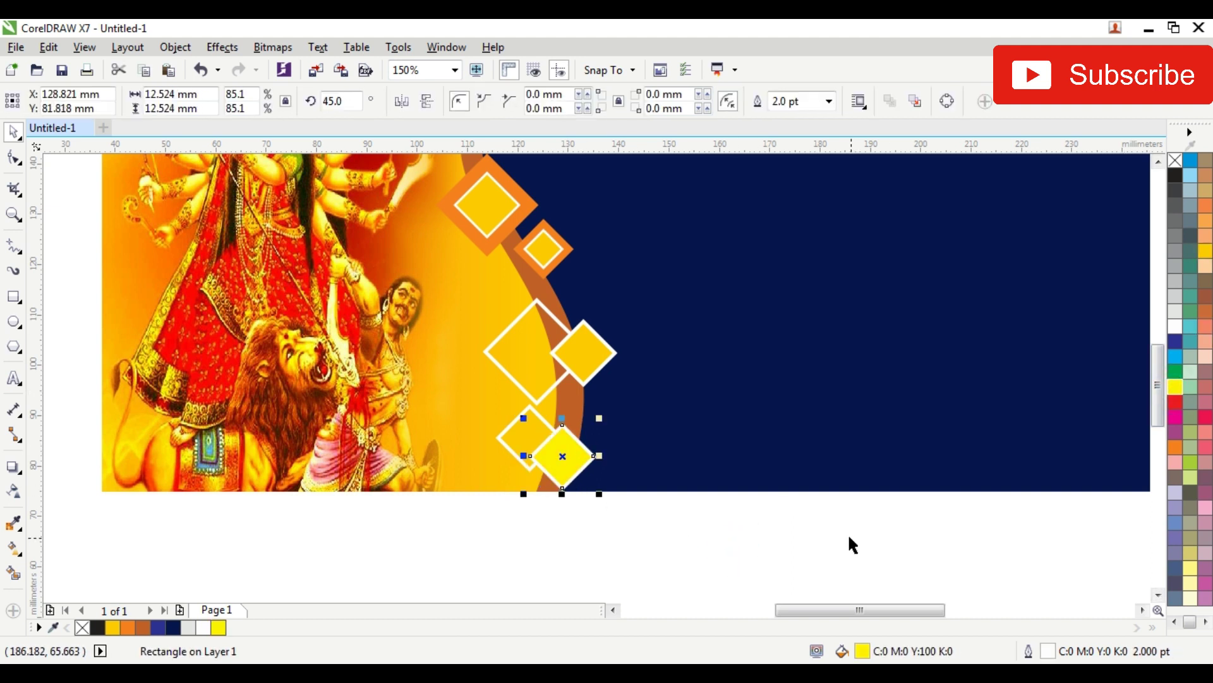
pyautogui.hotkey('ctrl', 'z')
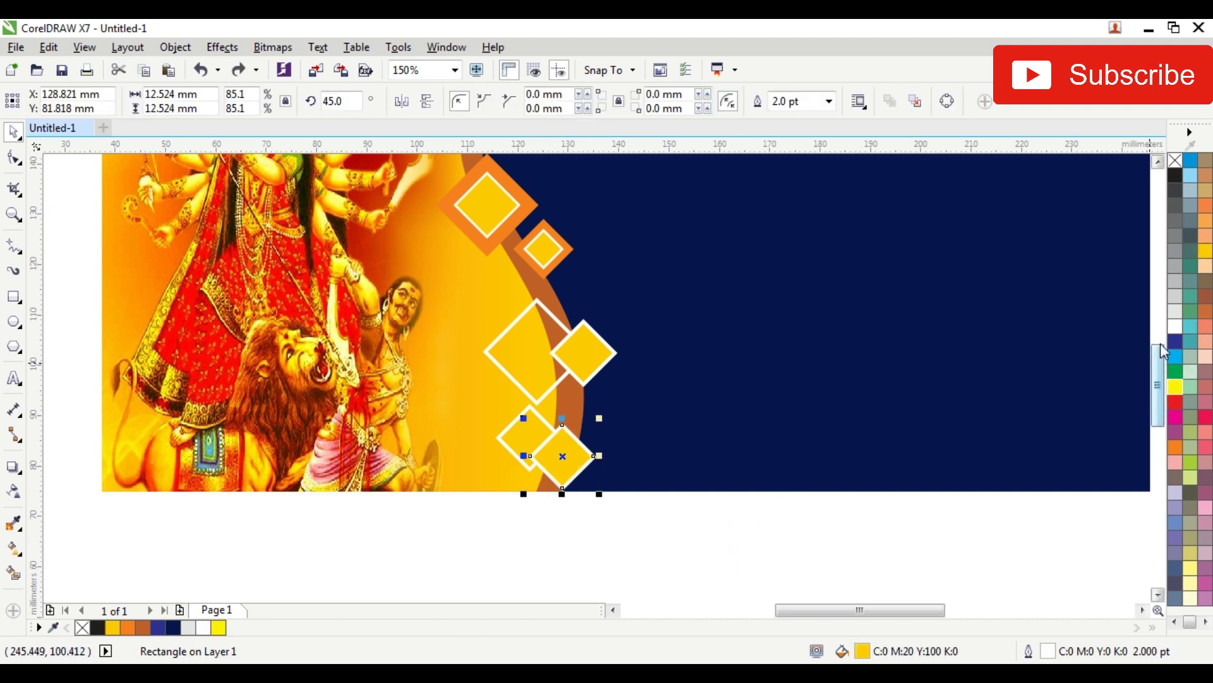
pyautogui.click(783, 547)
pyautogui.moveTo(532, 415); pyautogui.dragTo(545, 398)
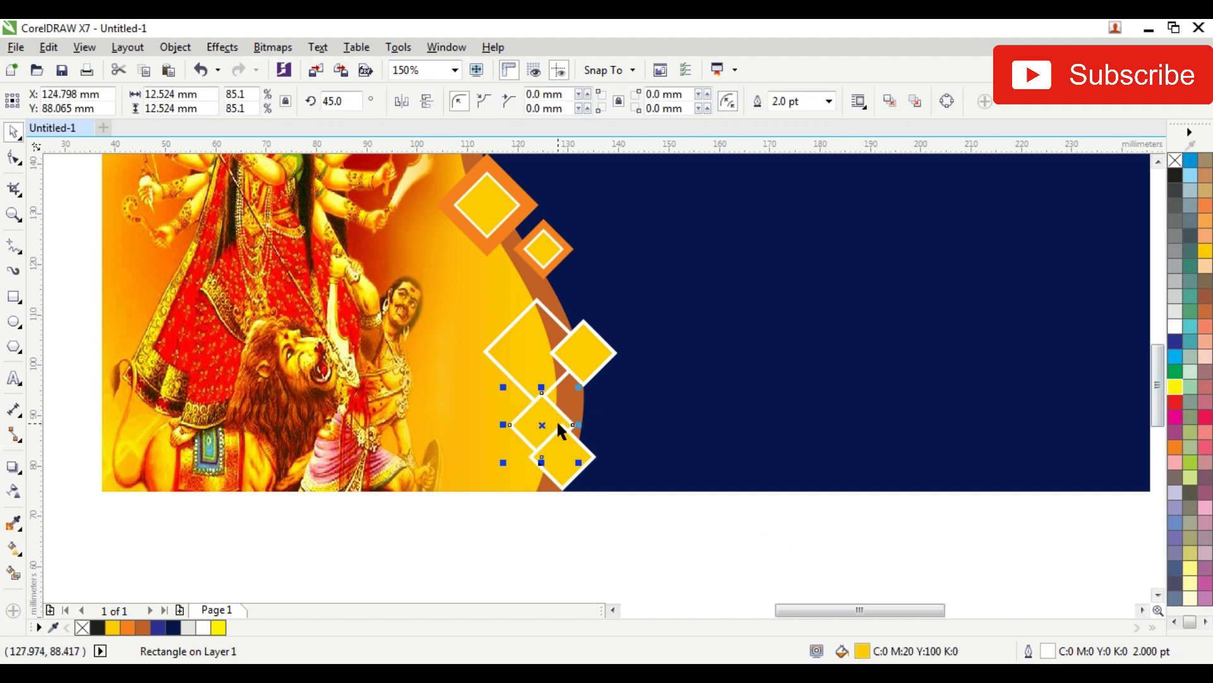
pyautogui.scroll(-2, 544, 404)
pyautogui.click(626, 518)
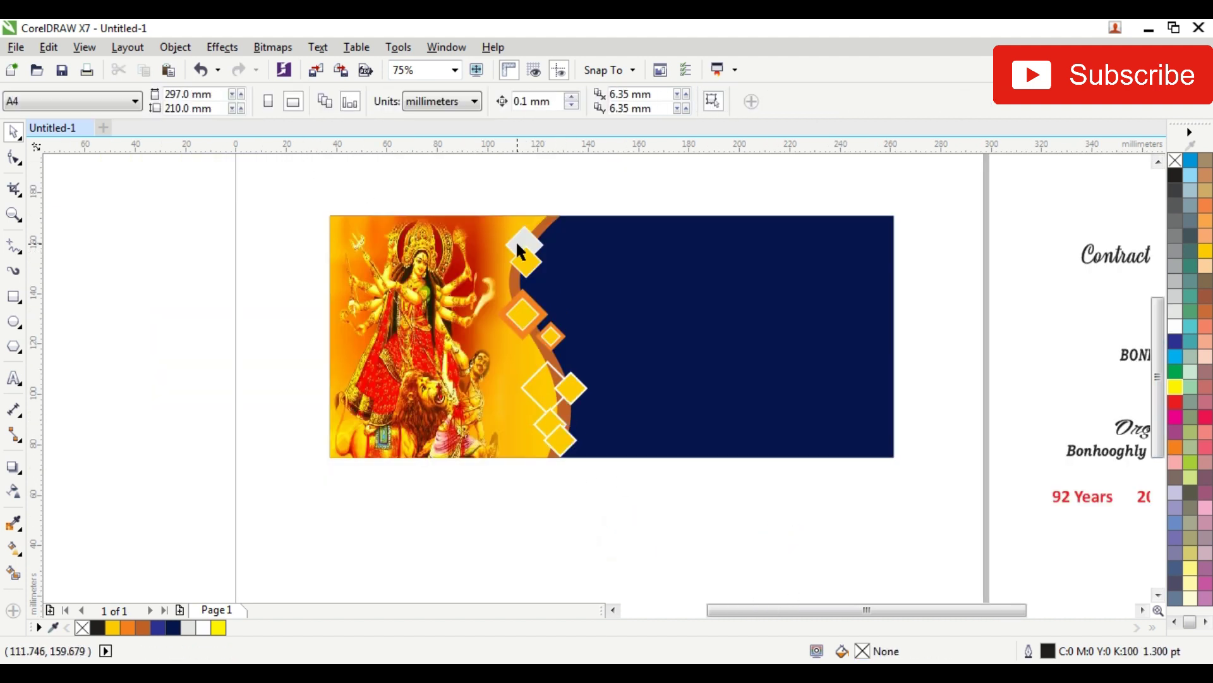
# Select the overlapping grey and yellow diamonds at the top of the wave and enlarge them together to about 16.5 mm wide
pyautogui.scroll(-2, 519, 251)
pyautogui.scroll(4, 522, 243)
pyautogui.moveTo(654, 160); pyautogui.dragTo(408, 371)
pyautogui.moveTo(528, 304); pyautogui.dragTo(563, 357)
pyautogui.scroll(-3, 562, 358)
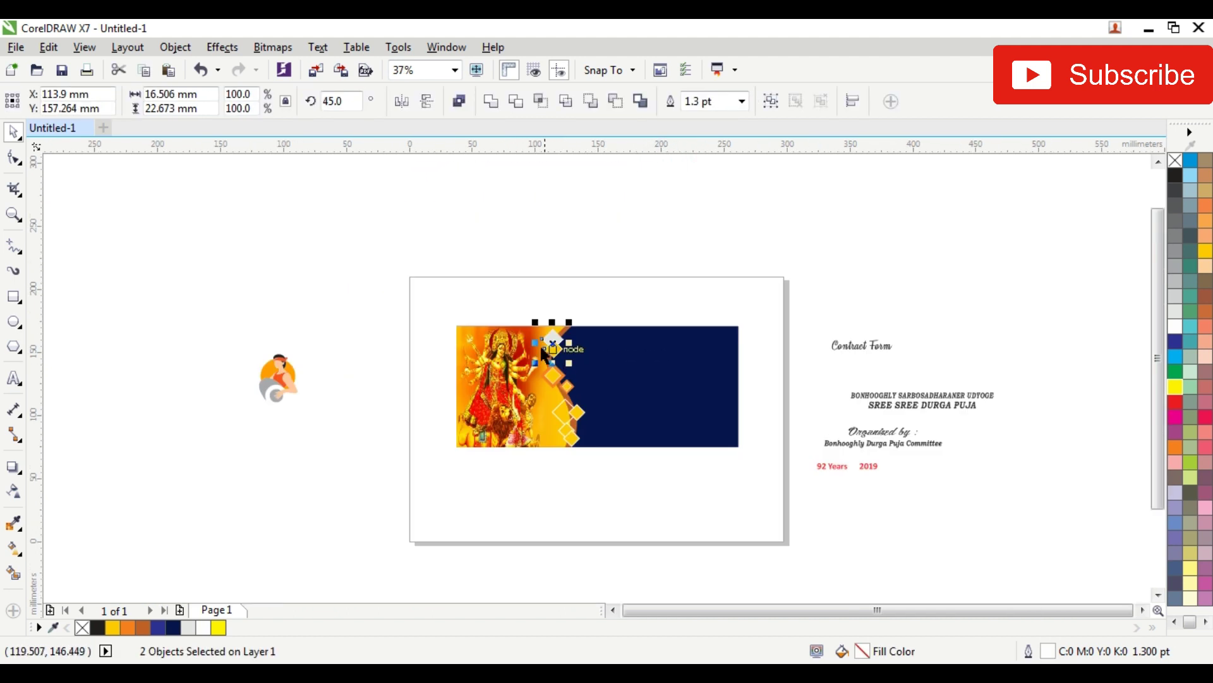
# Group the Durga image, both wavy shapes and all the diamonds into one object
pyautogui.click(374, 271)
pyautogui.moveTo(387, 236); pyautogui.dragTo(587, 501)
pyautogui.scroll(2, 561, 402)
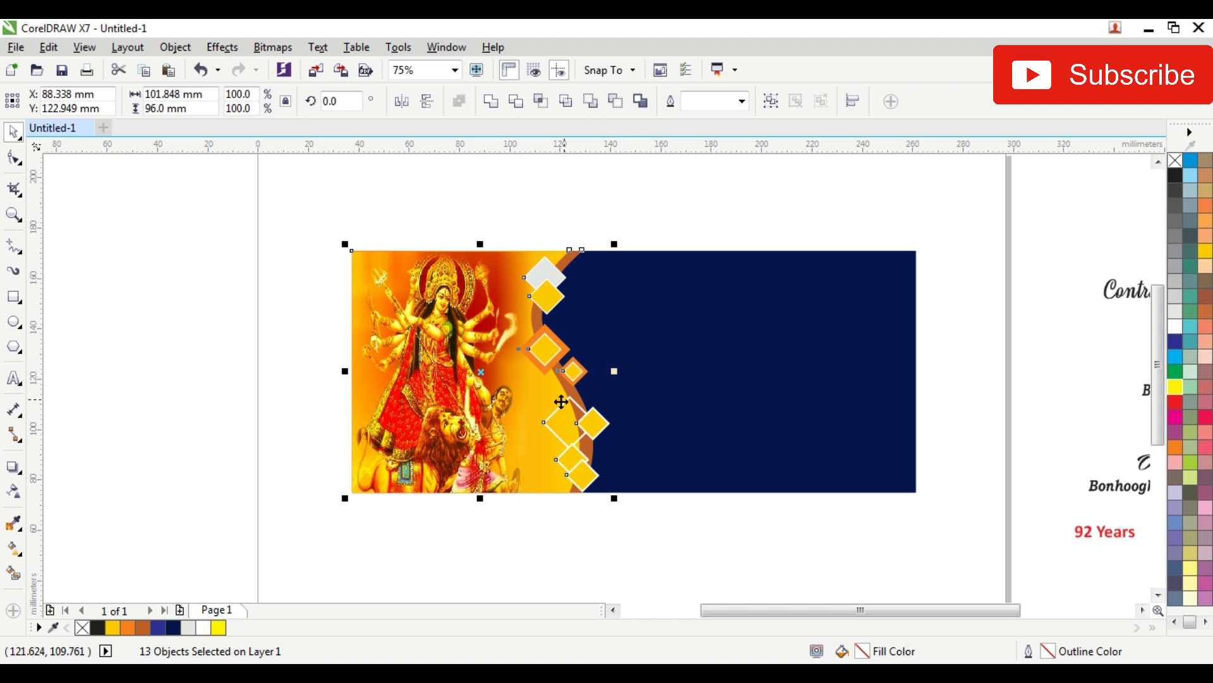
pyautogui.hotkey('ctrl', 'g')
pyautogui.click(729, 206)
pyautogui.scroll(-2, 729, 206)
pyautogui.scroll(2, 711, 282)
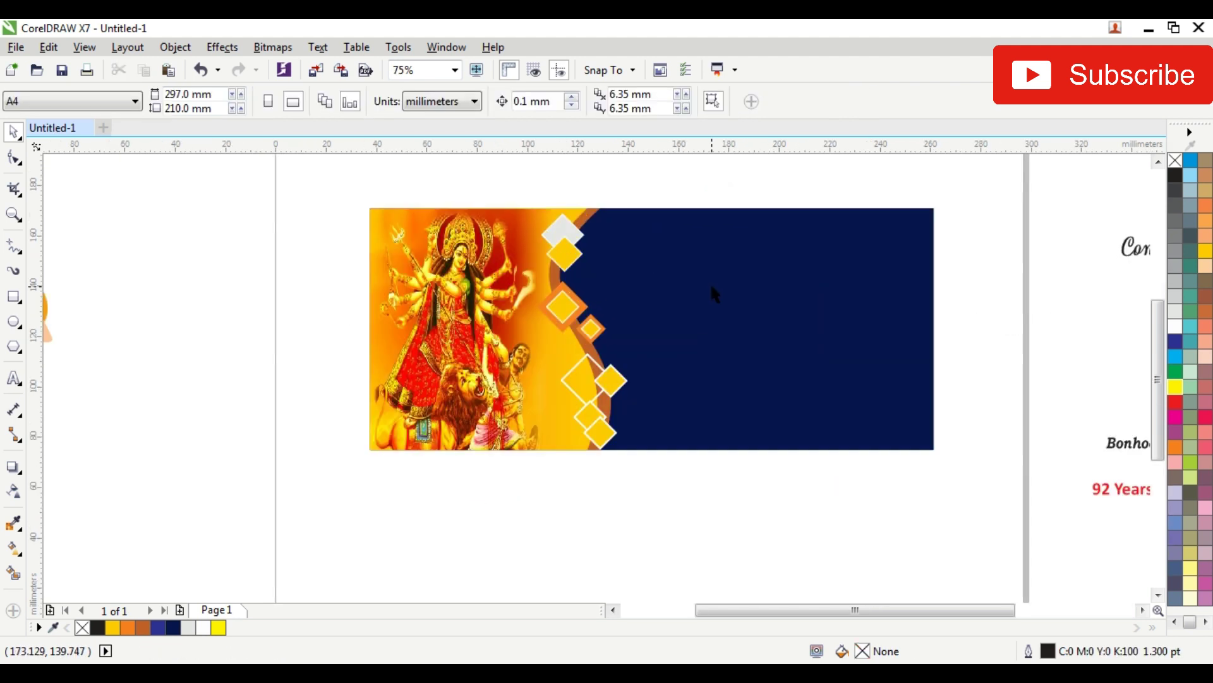
# Try a lighter blue fill of C 100, M 96, Y 26, K 25 on the background rectangle
pyautogui.click(783, 287)
pyautogui.doubleClick(863, 651)
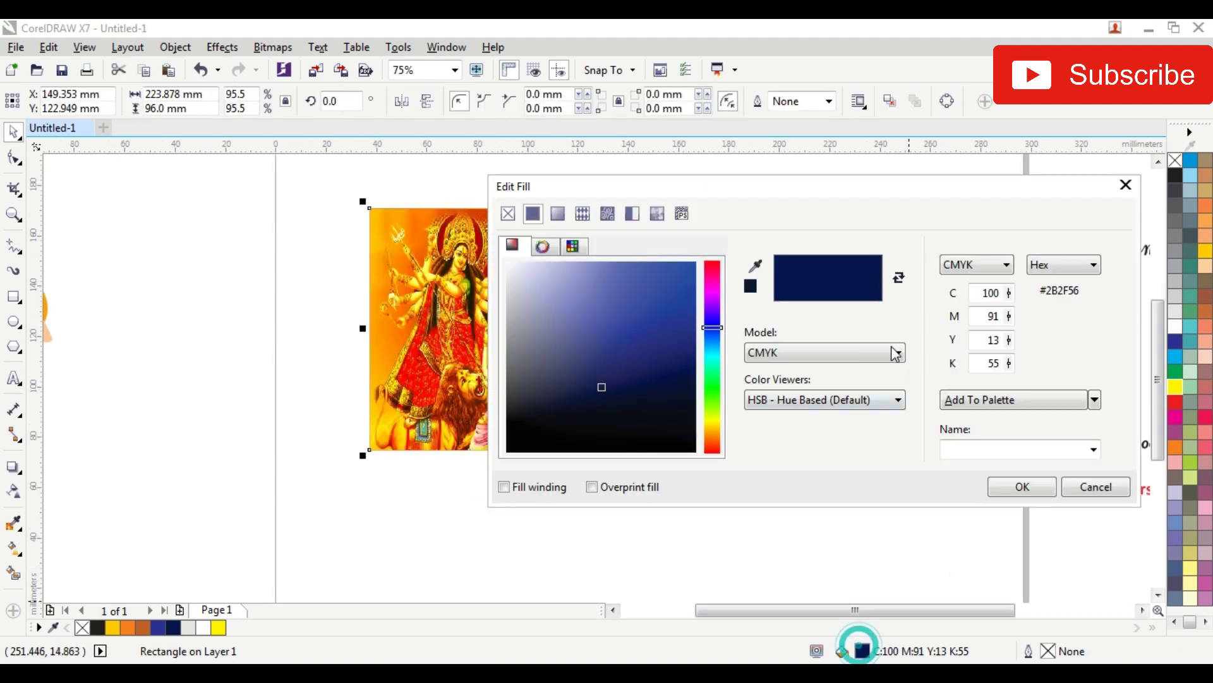
pyautogui.moveTo(609, 384); pyautogui.dragTo(622, 370)
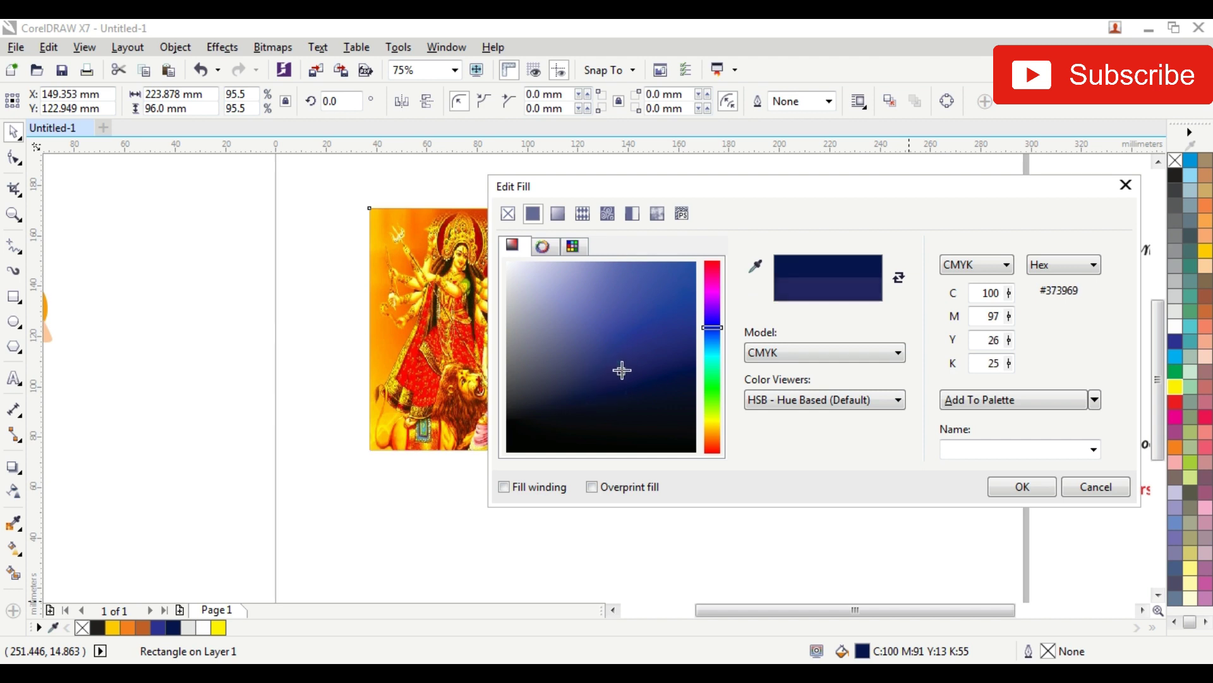
pyautogui.click(1020, 486)
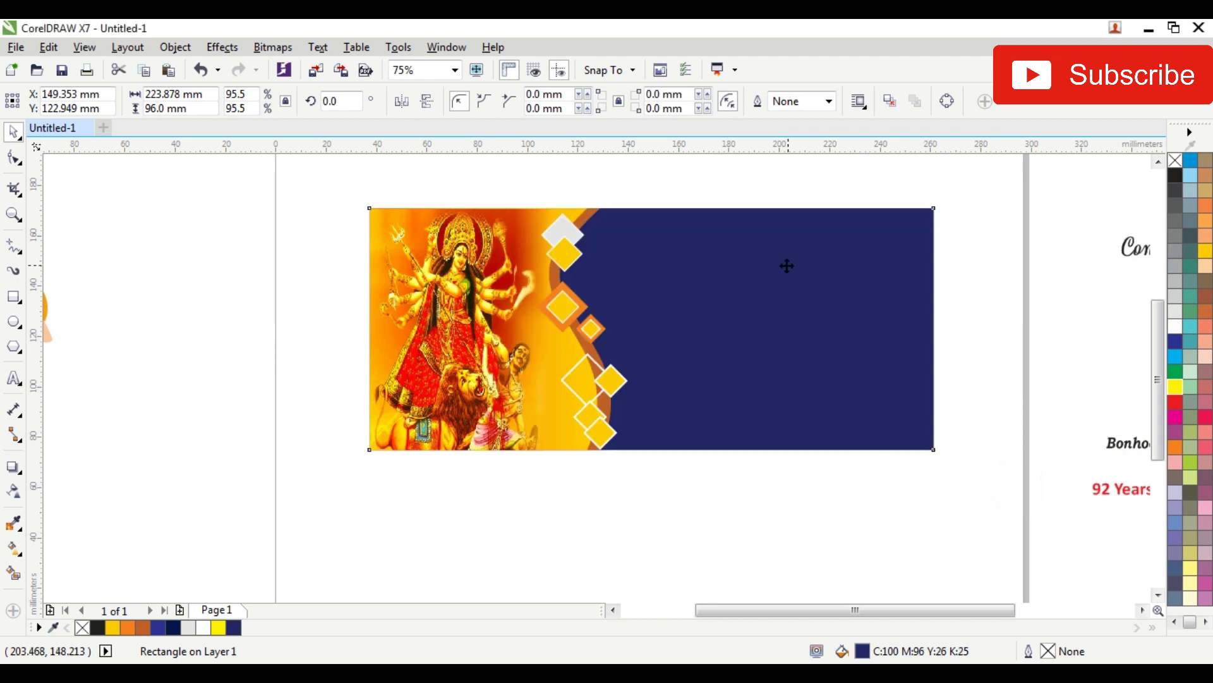
pyautogui.click(1021, 189)
pyautogui.scroll(2, 742, 276)
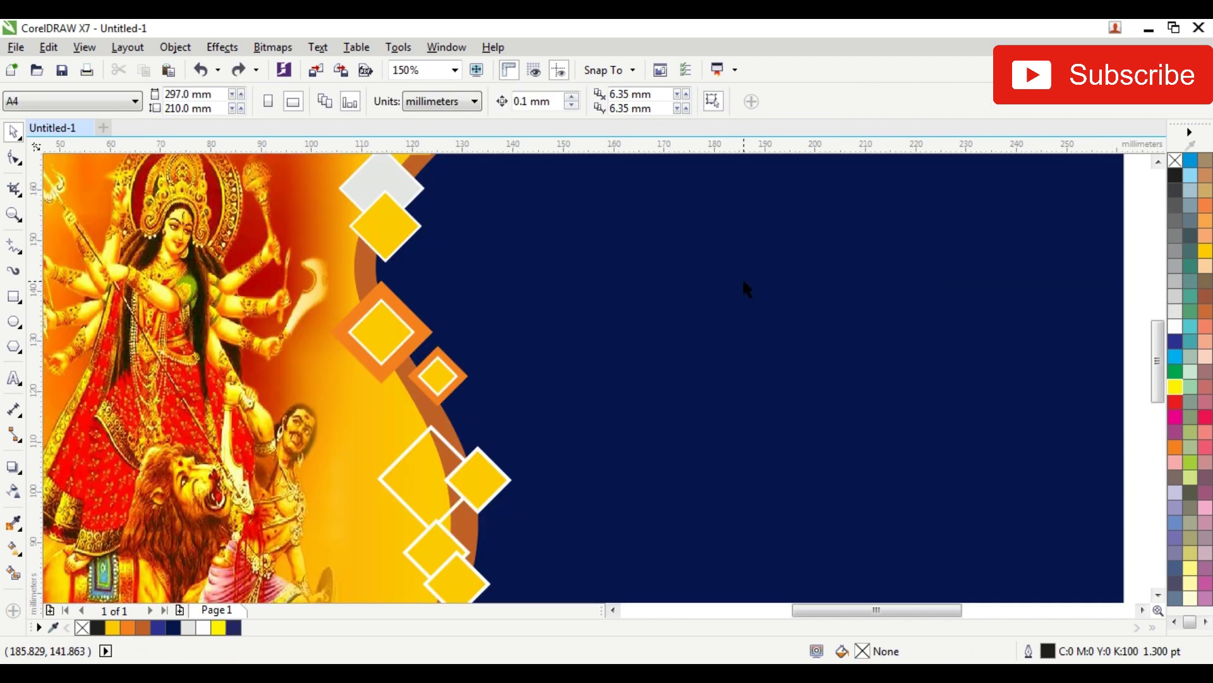
# Select the decorated Durga group together with the navy background rectangle and group them
pyautogui.scroll(-4, 741, 277)
pyautogui.moveTo(521, 191); pyautogui.dragTo(876, 456)
pyautogui.scroll(2, 713, 300)
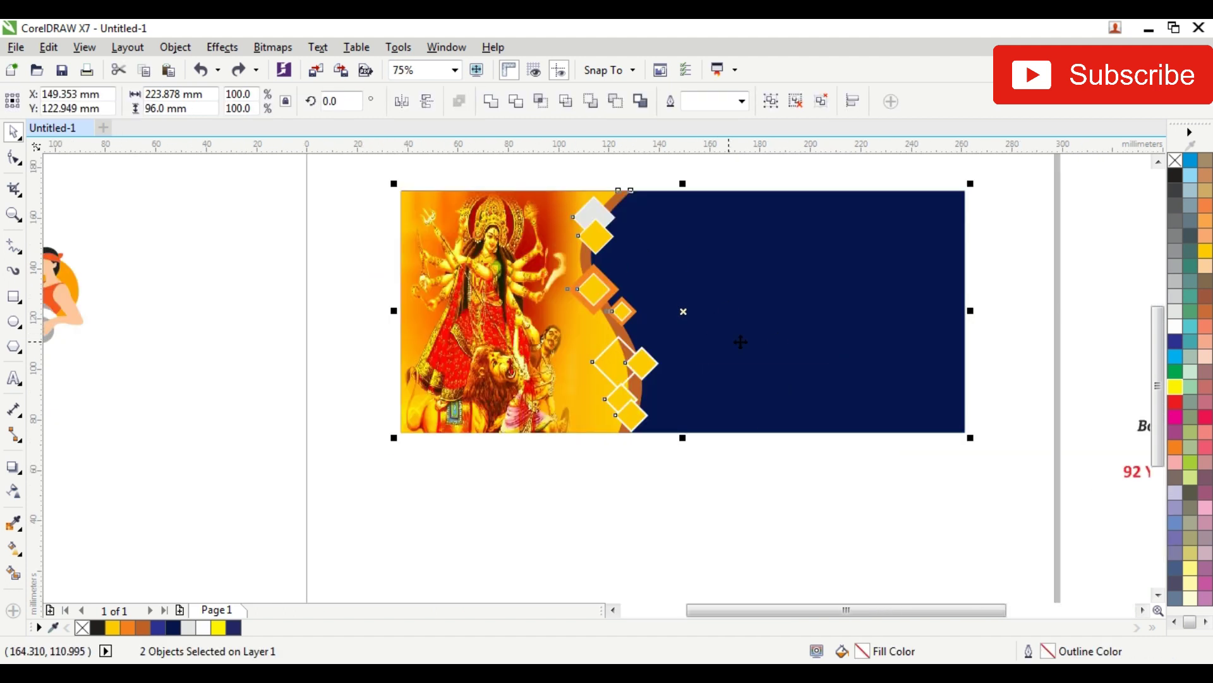
pyautogui.hotkey('ctrl', 'g')
pyautogui.click(767, 506)
pyautogui.scroll(-2, 767, 498)
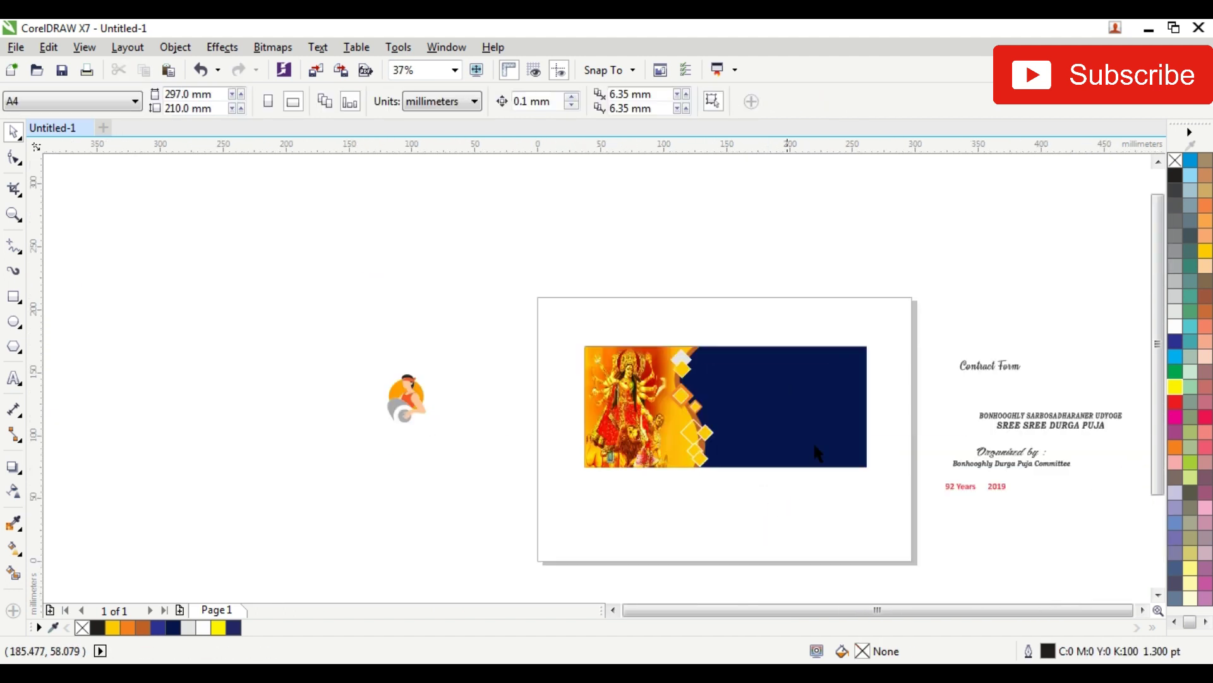
pyautogui.scroll(2, 803, 354)
pyautogui.click(791, 243)
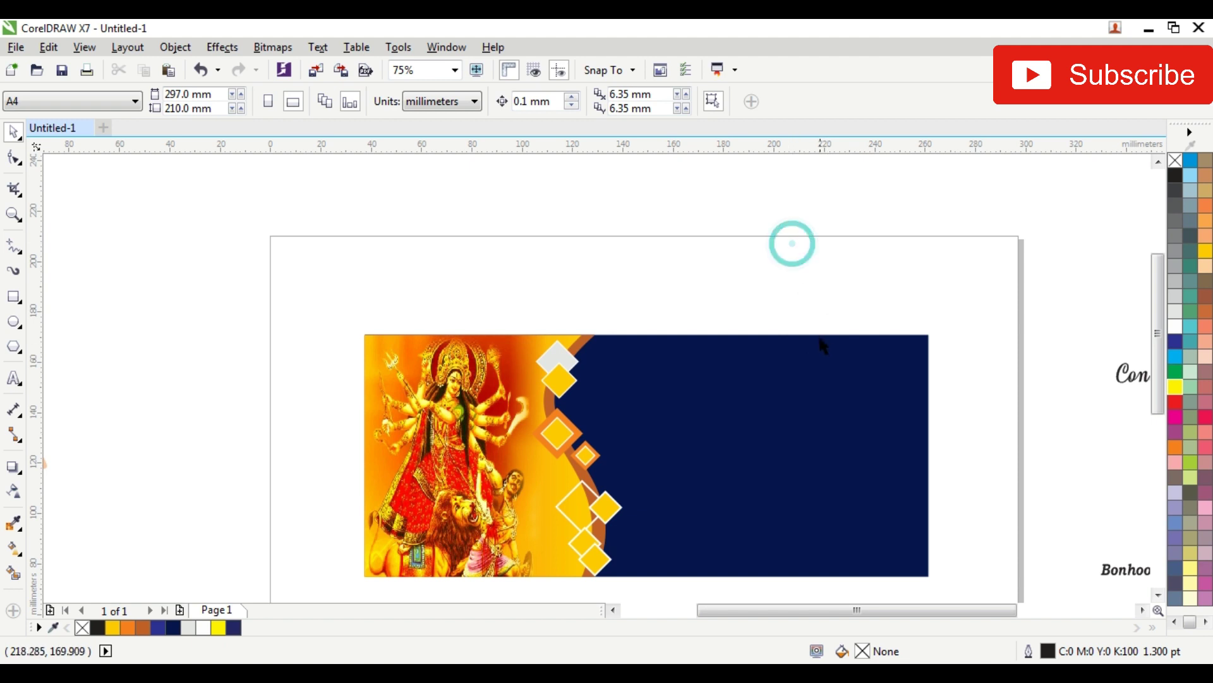
# Draw a thin rectangle about 70 mm by 4.1 mm from the grey diamond's centre across the navy panel
pyautogui.scroll(2, 821, 344)
pyautogui.click(13, 302)
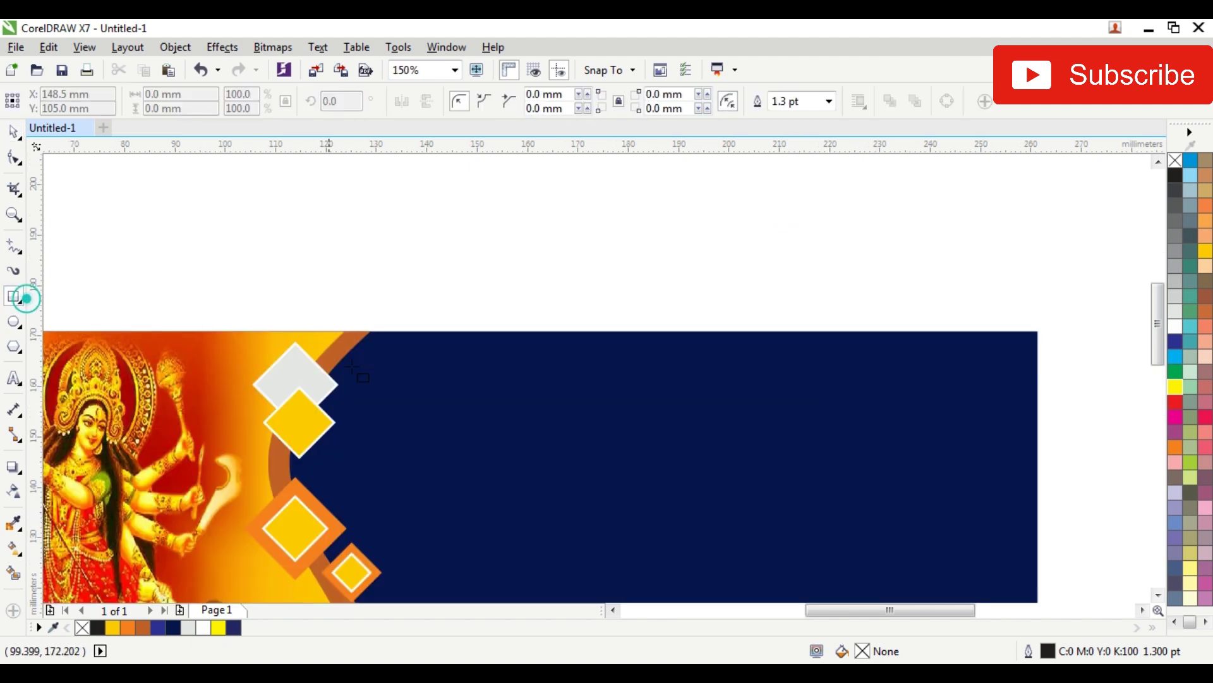
pyautogui.moveTo(295, 372); pyautogui.dragTo(648, 393)
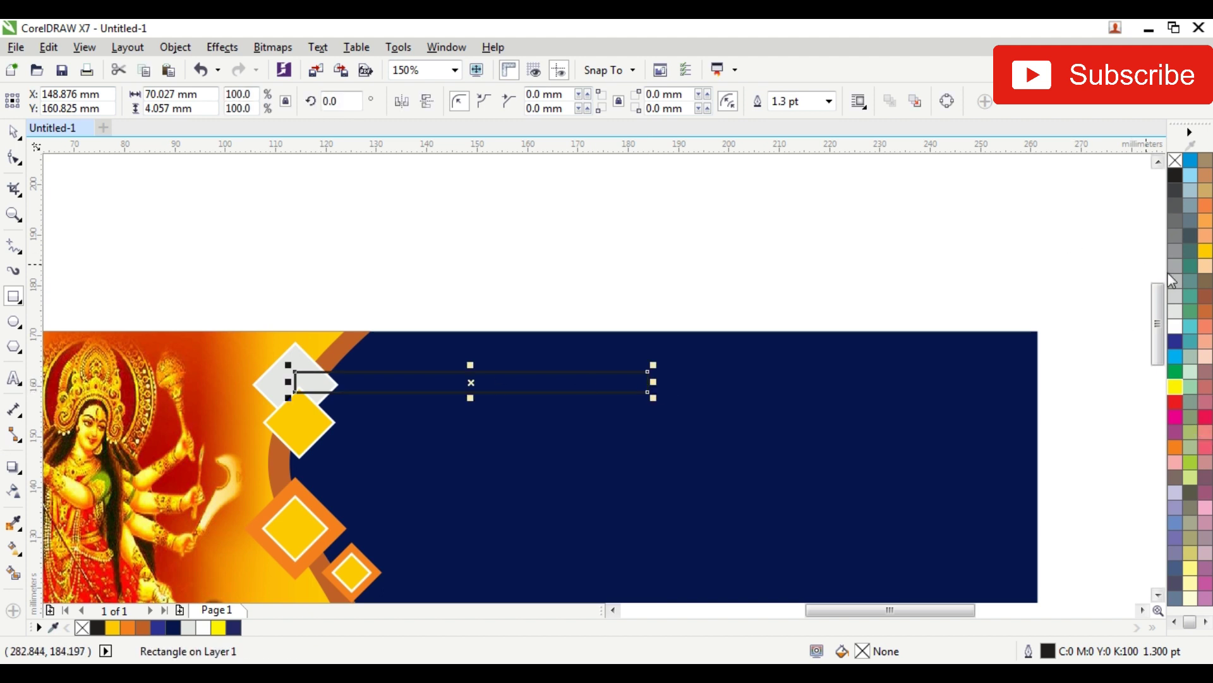
# Give the thin rectangle a horizontal linear gradient from deep yellow (M 20, Y 100) to orange, with no outline
pyautogui.click(1206, 252)
pyautogui.rightClick(1176, 160)
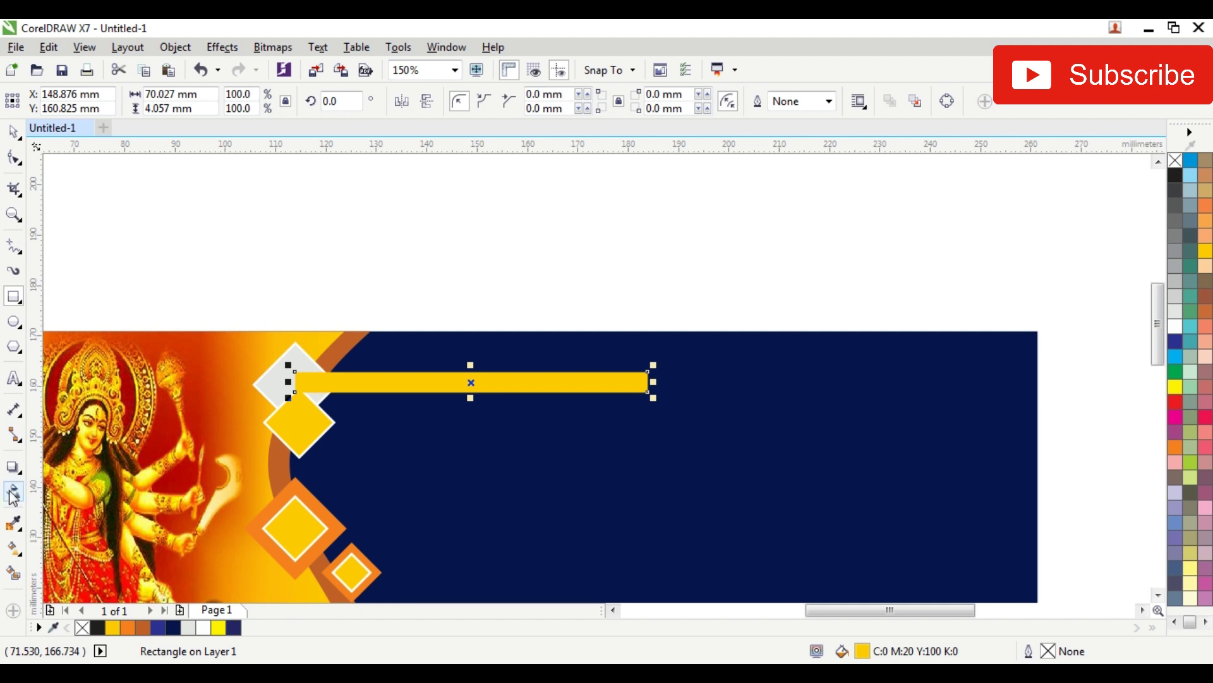
pyautogui.click(14, 547)
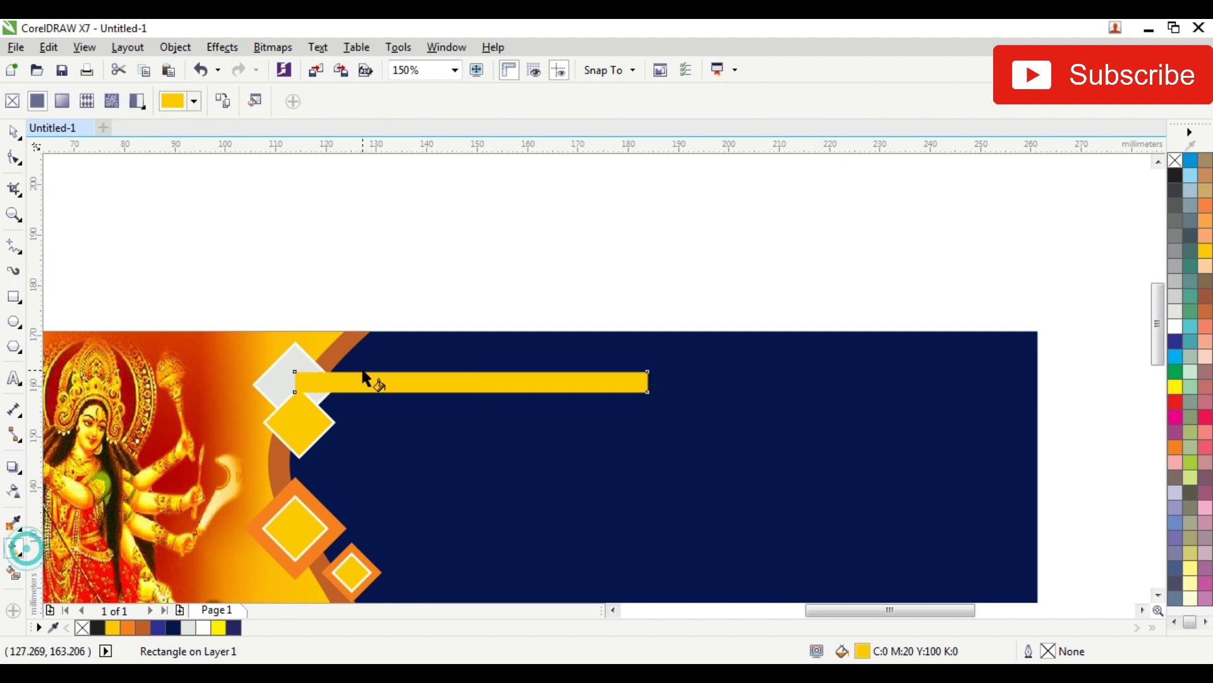
pyautogui.moveTo(286, 378); pyautogui.dragTo(661, 380)
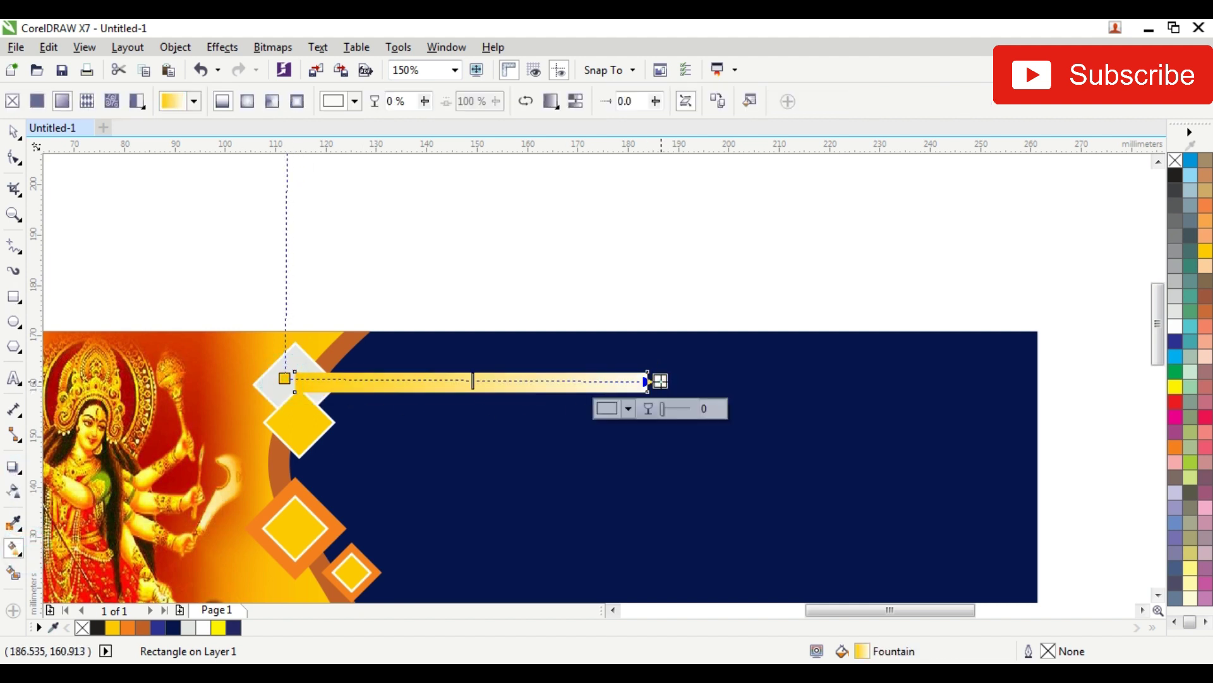
pyautogui.click(1175, 447)
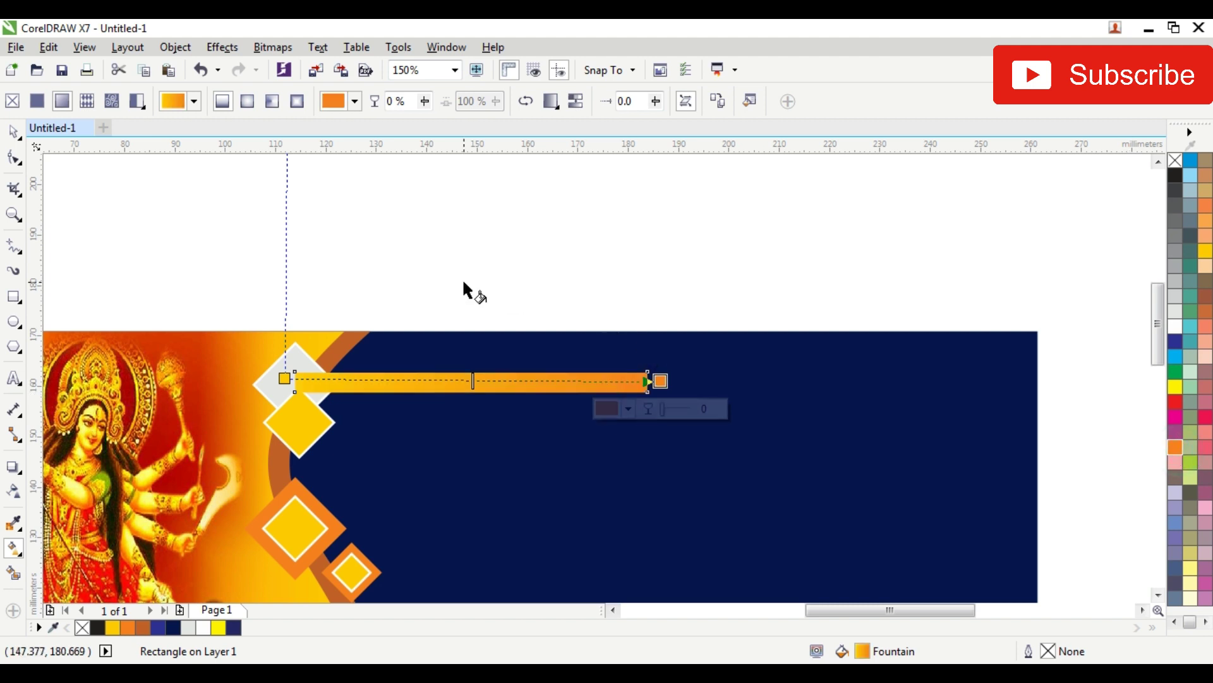
# Mirror the thin bar horizontally and add a yellow colour stop in the middle of its gradient
pyautogui.click(14, 132)
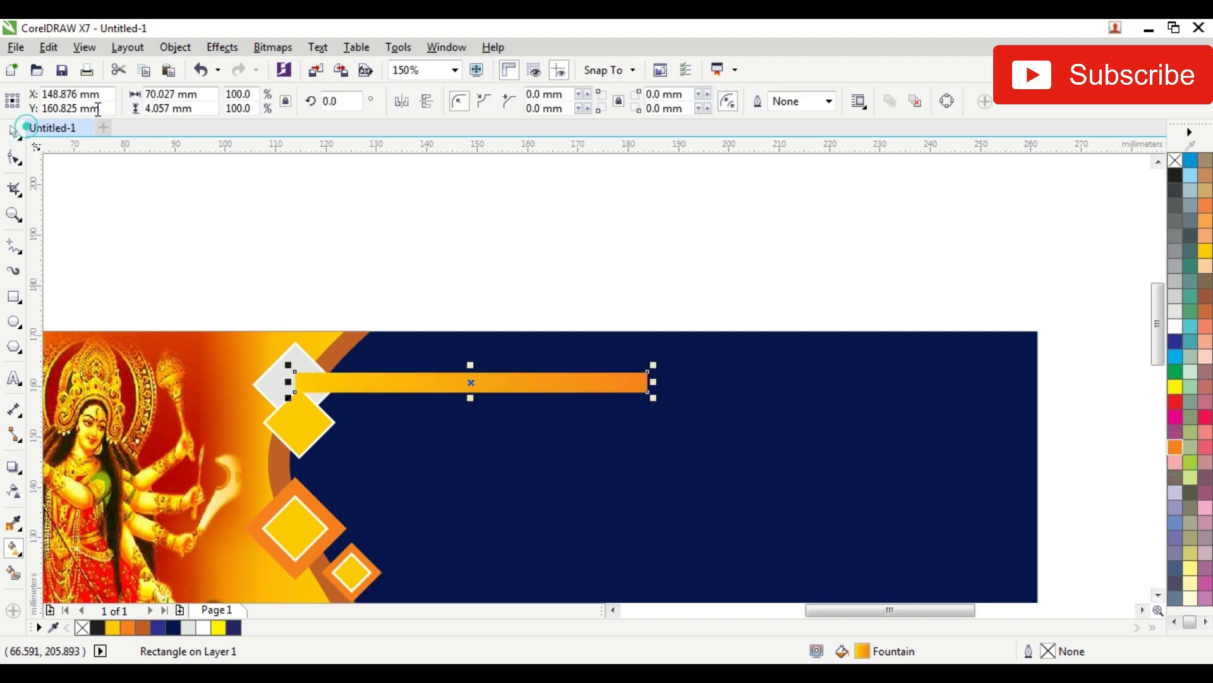
pyautogui.click(402, 101)
pyautogui.click(14, 547)
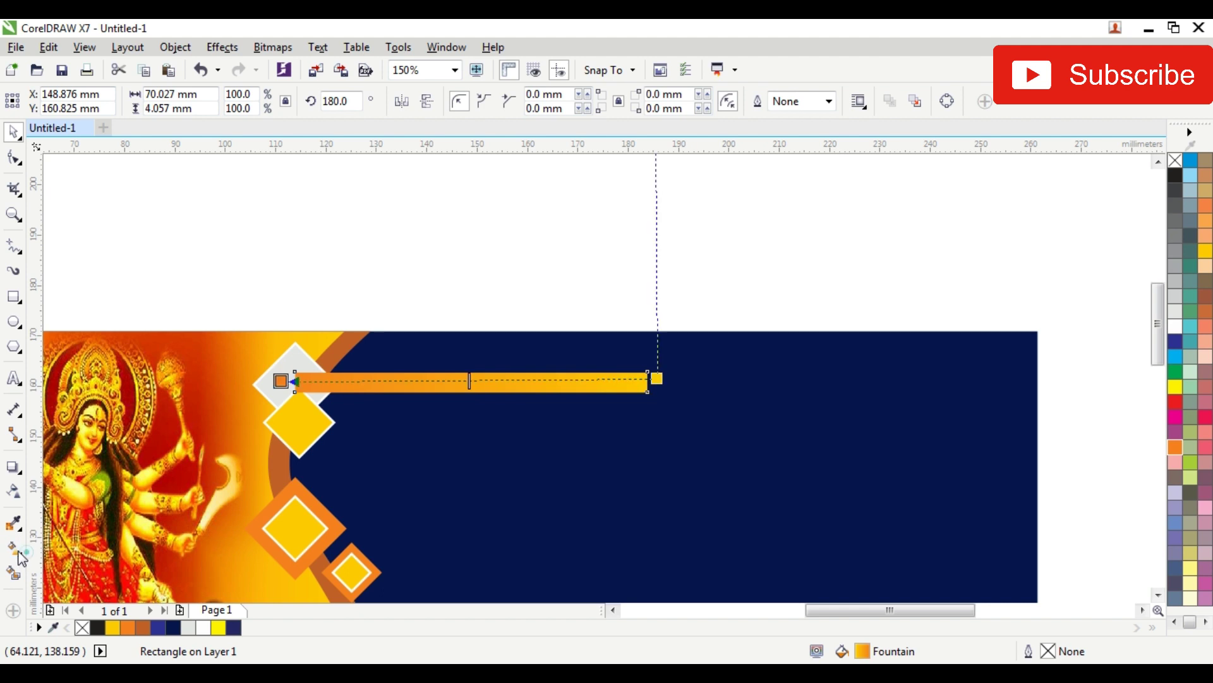
pyautogui.scroll(1, 481, 379)
pyautogui.click(477, 378)
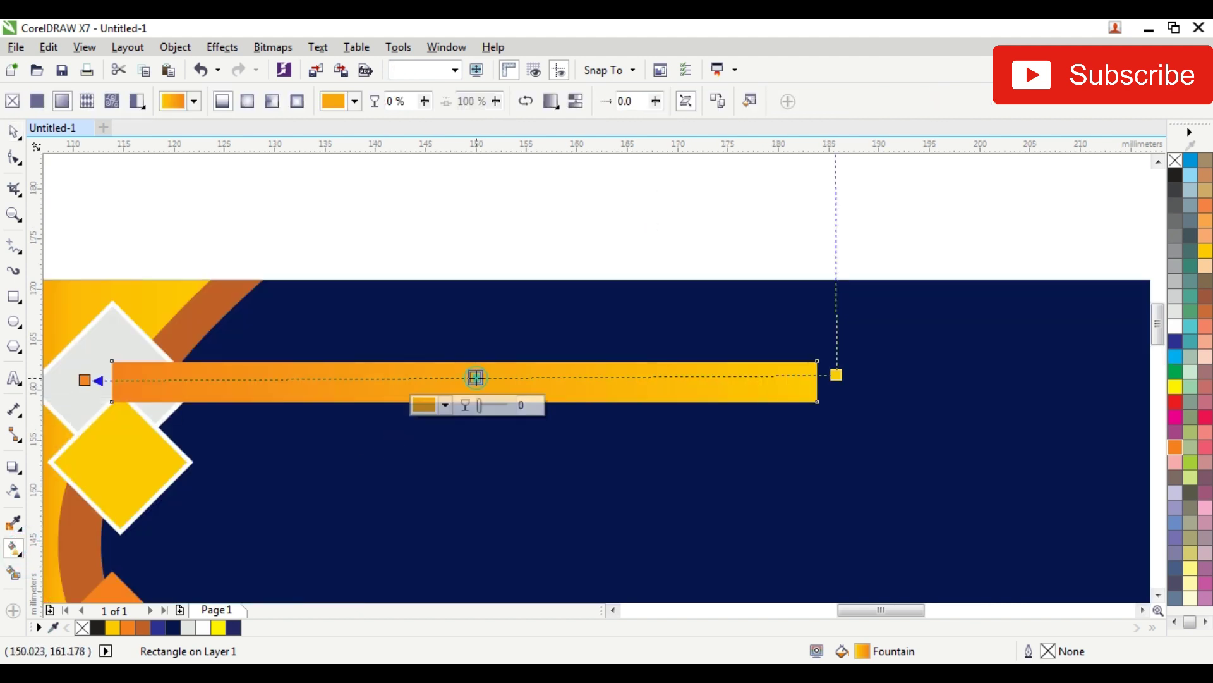
pyautogui.click(1174, 388)
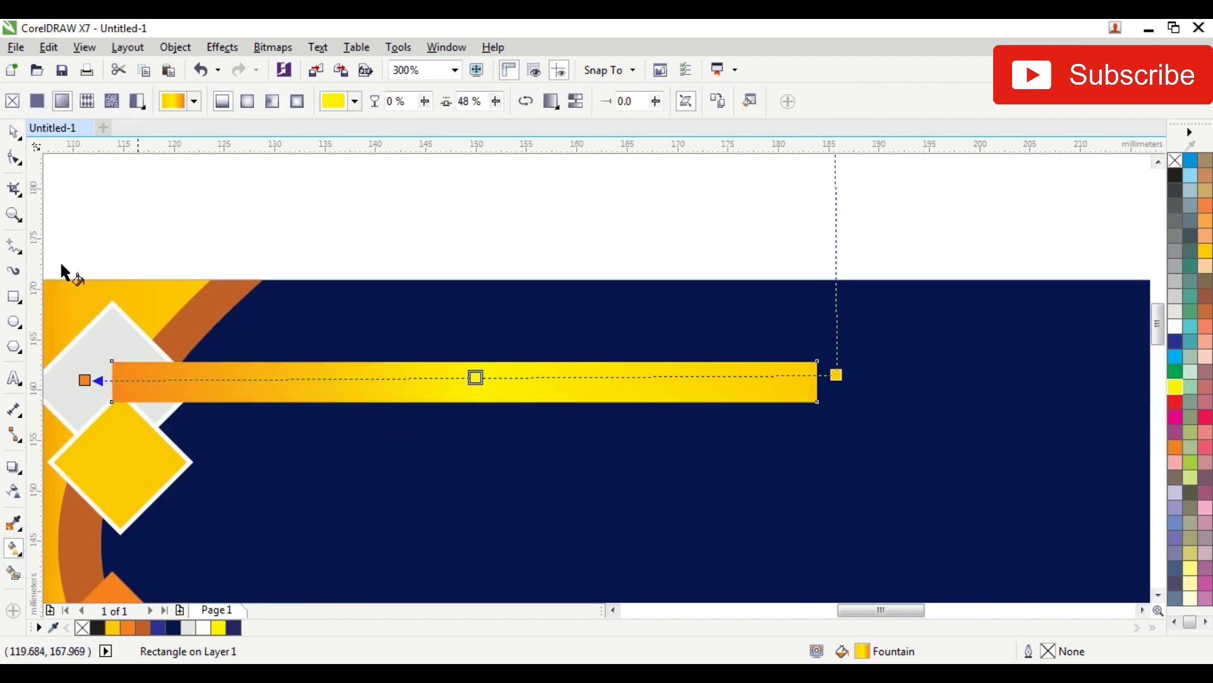
# Recolour the gradient's deep-yellow end orange and pull both gradient ends inside the bar
pyautogui.moveTo(836, 375); pyautogui.dragTo(732, 380)
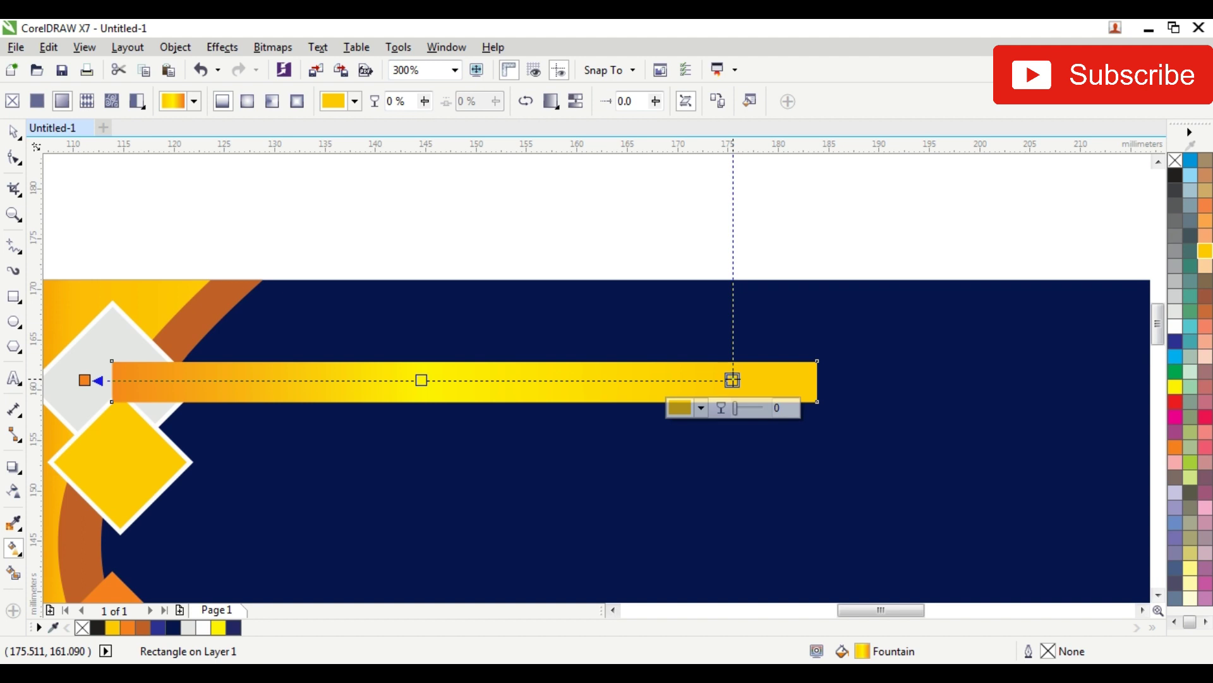
pyautogui.click(1174, 446)
pyautogui.moveTo(733, 380); pyautogui.dragTo(780, 378)
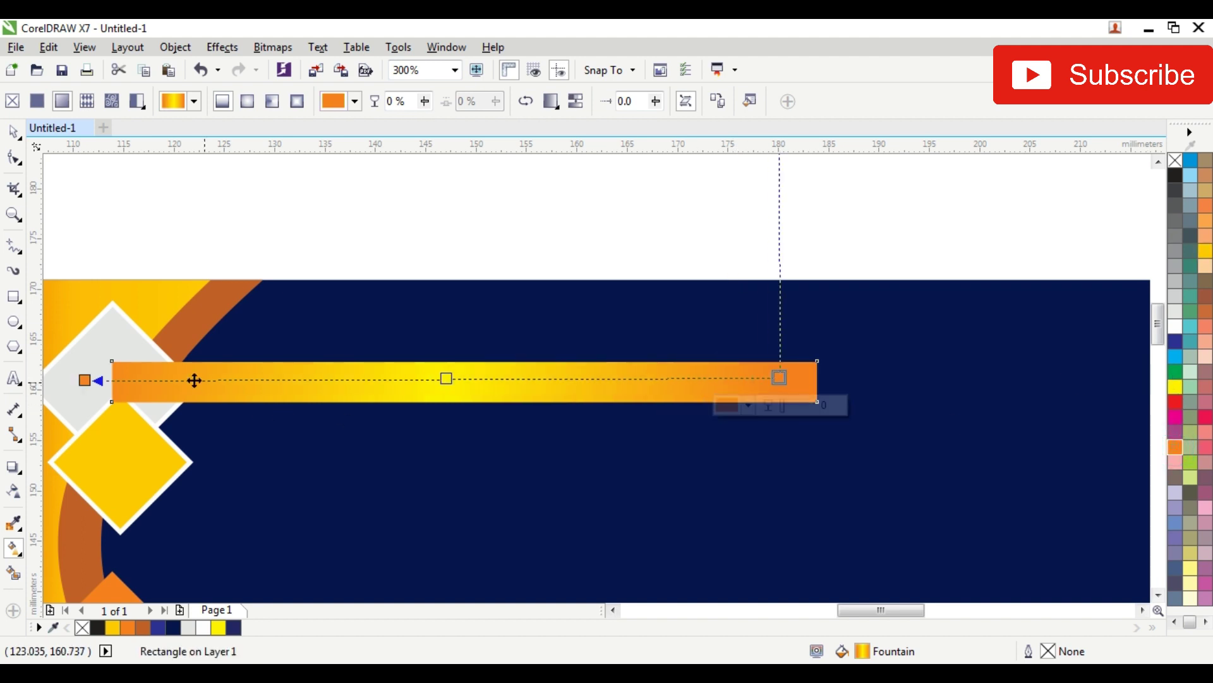
pyautogui.moveTo(84, 380); pyautogui.dragTo(140, 384)
pyautogui.press('space')
pyautogui.click(340, 201)
pyautogui.press('F3')
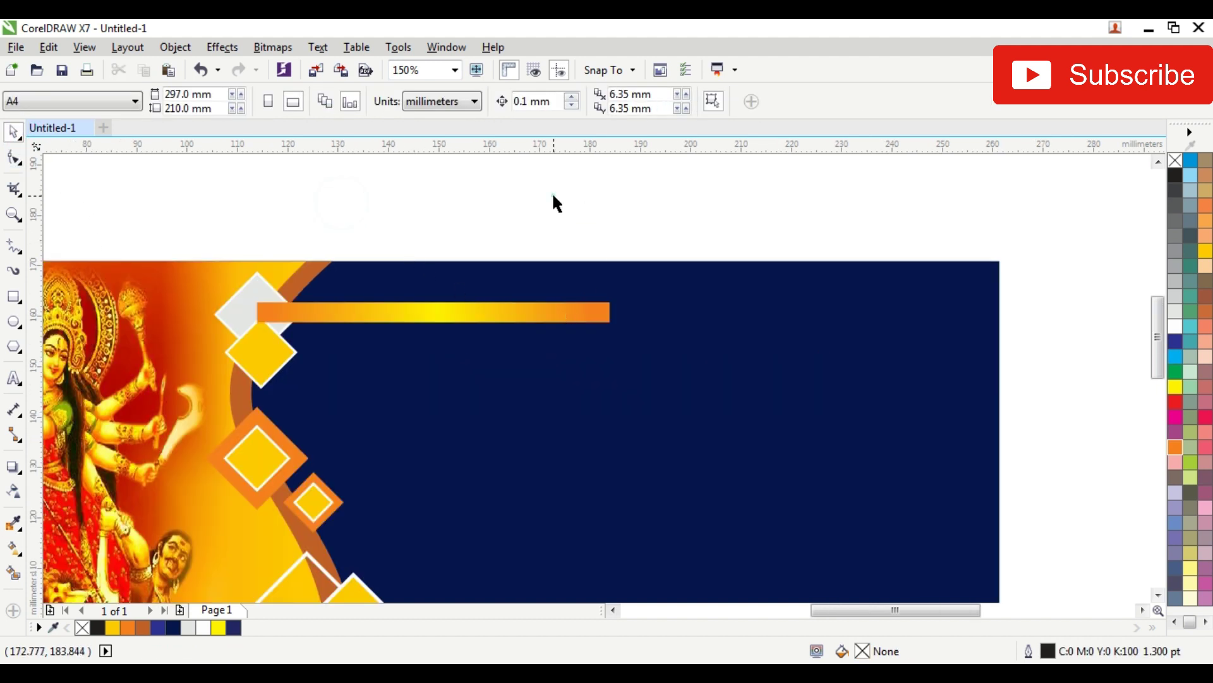
# Draw a rectangle about 49 mm by 10 mm over the bar's far end, with a yellow fill and white outline
pyautogui.click(17, 297)
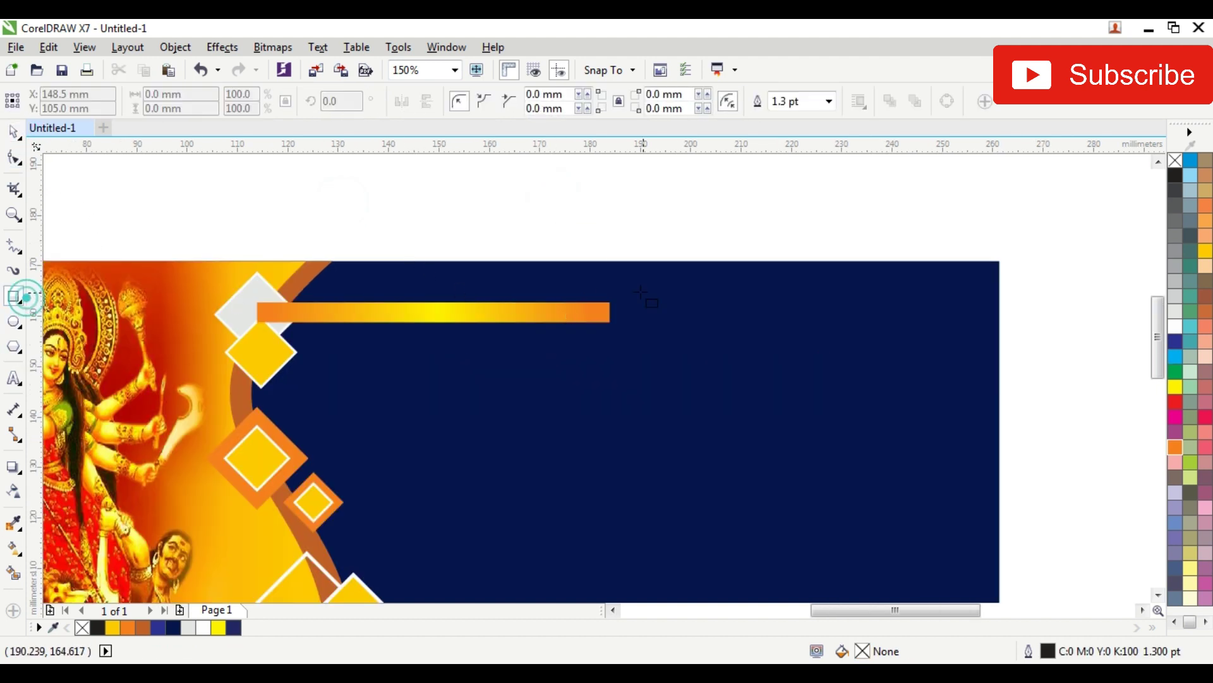
pyautogui.moveTo(521, 286); pyautogui.dragTo(768, 336)
pyautogui.click(1175, 388)
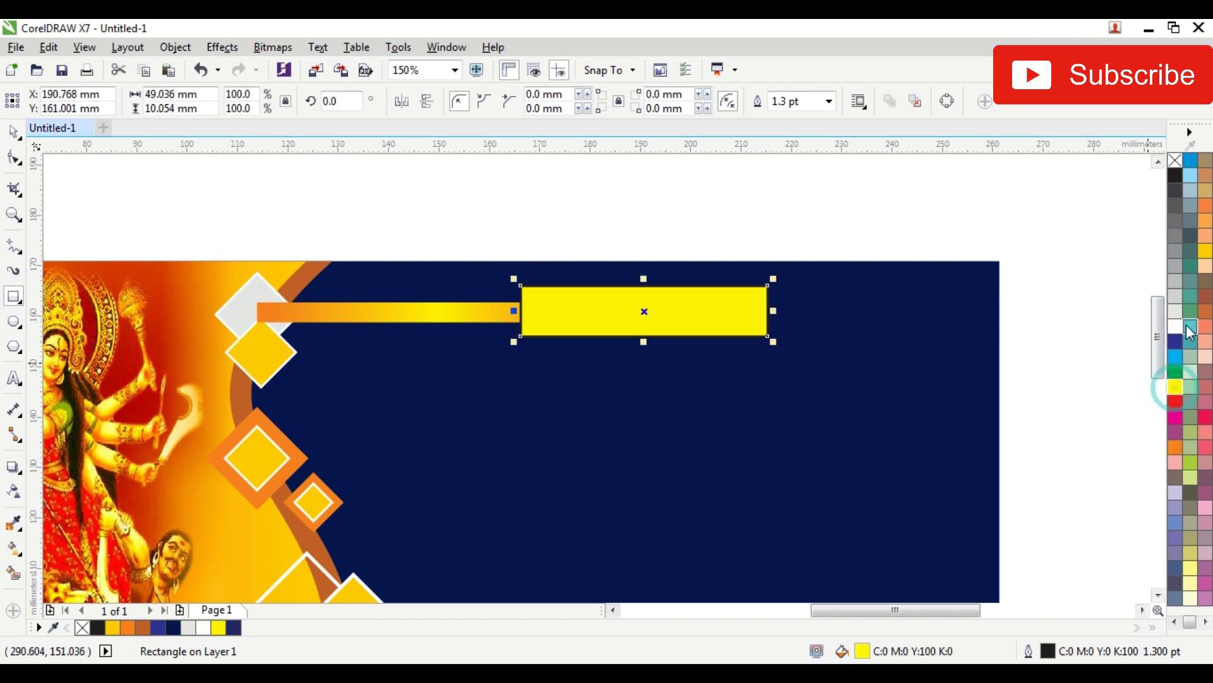
pyautogui.rightClick(1176, 327)
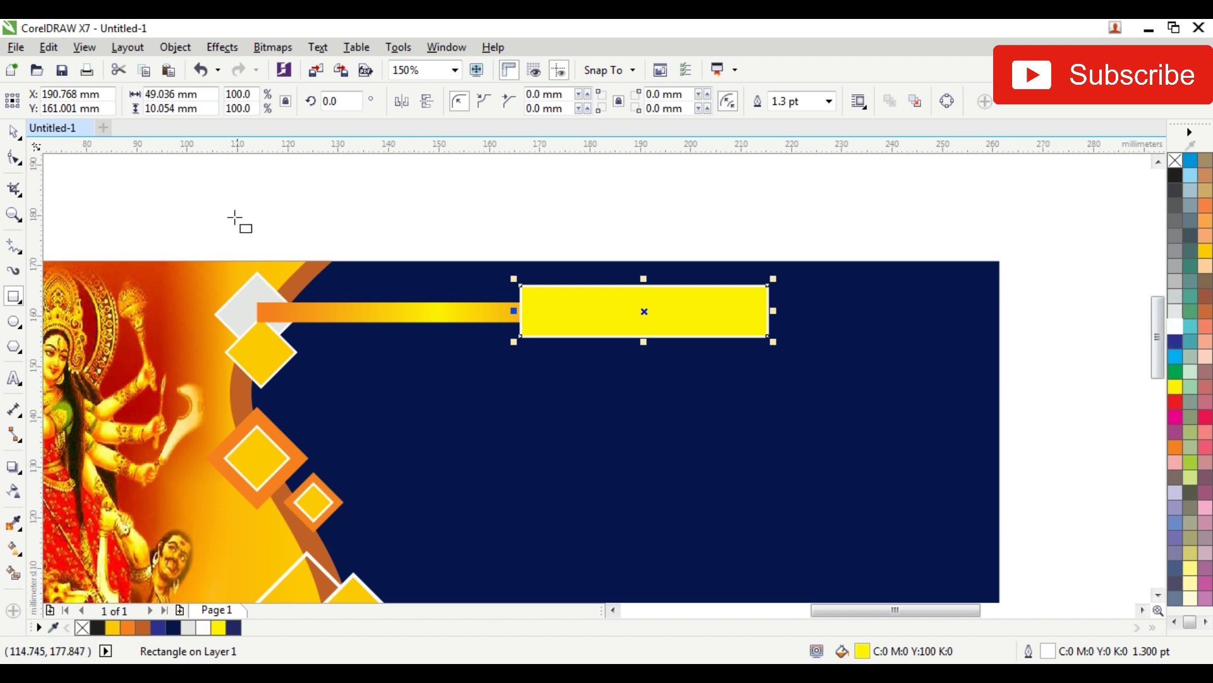
# Round the yellow rectangle's corners to about 1.72 mm and move it along the bar towards the diamonds
pyautogui.click(14, 159)
pyautogui.moveTo(768, 286); pyautogui.dragTo(767, 289)
pyautogui.scroll(2, 768, 294)
pyautogui.scroll(2, 773, 310)
pyautogui.scroll(-4, 767, 291)
pyautogui.click(14, 131)
pyautogui.click(390, 156)
pyautogui.moveTo(588, 305); pyautogui.dragTo(542, 310)
# Ungroup the background artwork into individual objects and bring the upper grey and yellow diamonds to the front
pyautogui.moveTo(368, 209); pyautogui.dragTo(187, 412)
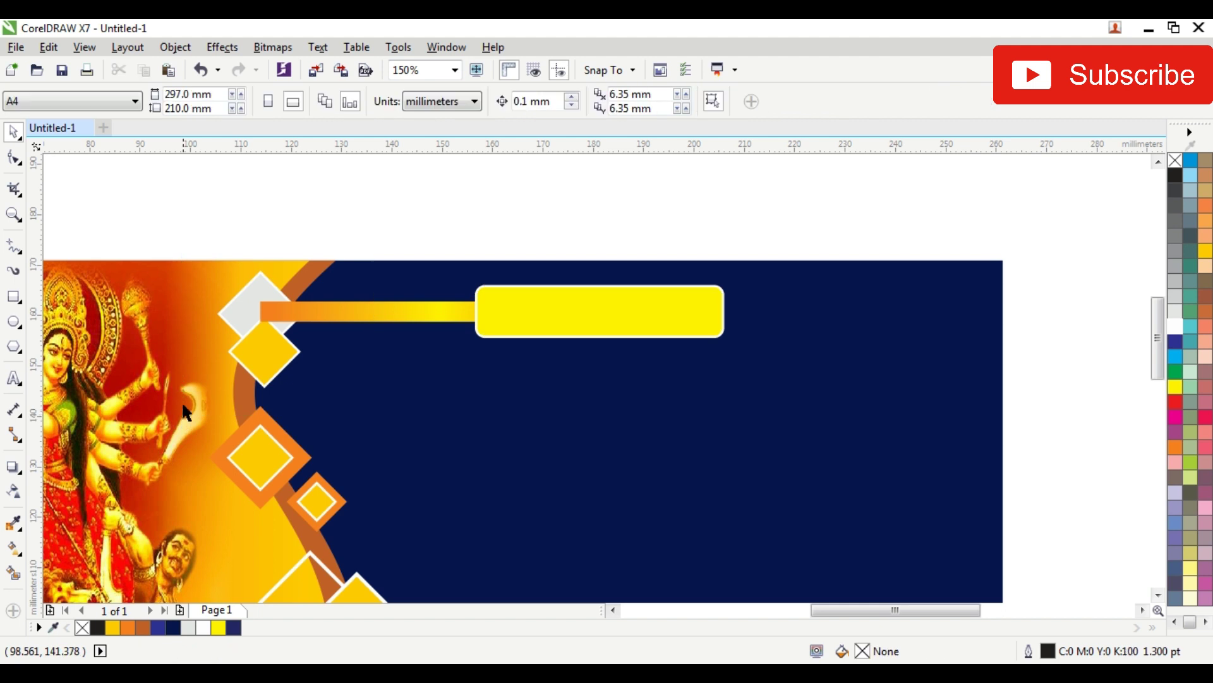
pyautogui.click(266, 378)
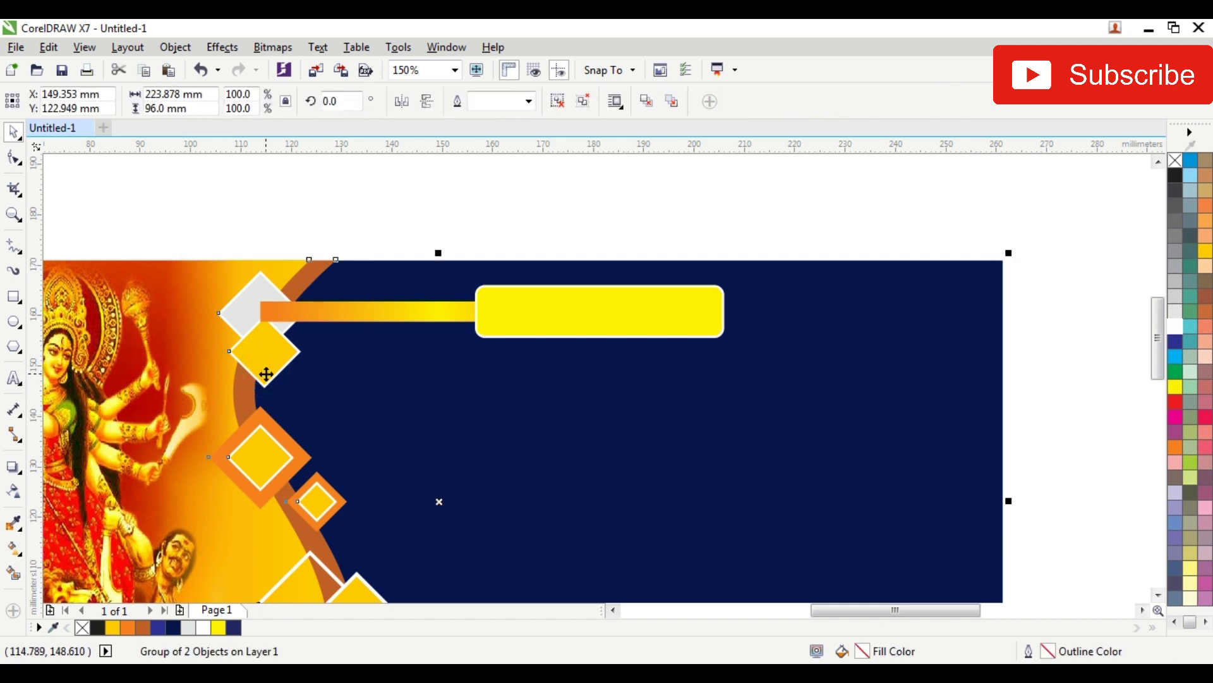
pyautogui.hotkey('ctrl', 'u')
pyautogui.moveTo(363, 183); pyautogui.dragTo(203, 281)
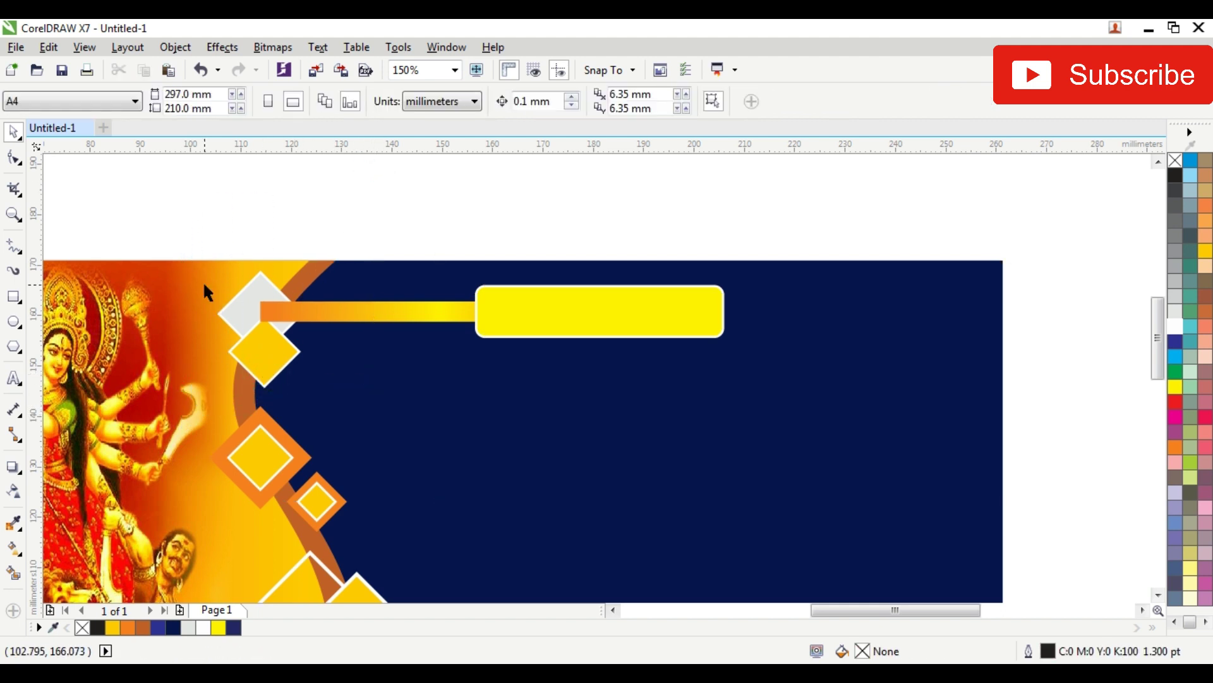
pyautogui.click(256, 308)
pyautogui.hotkey('ctrl', 'u')
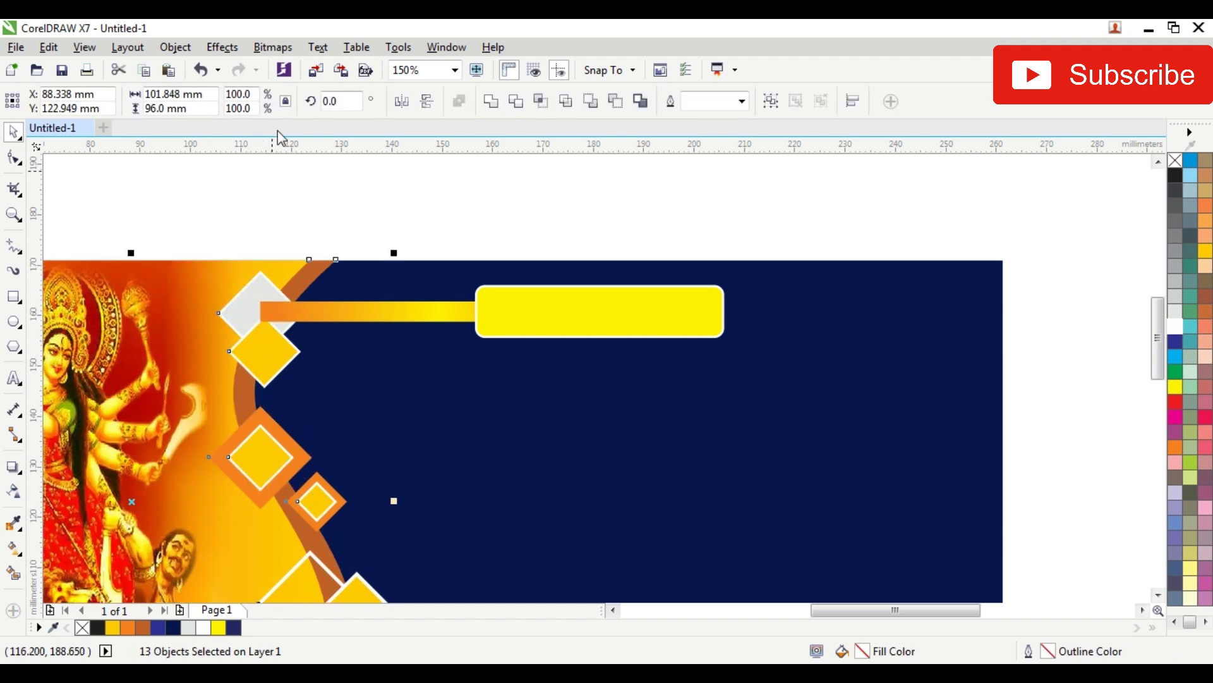
pyautogui.moveTo(447, 187); pyautogui.dragTo(175, 428)
pyautogui.hotkey('shift', 'pageup')
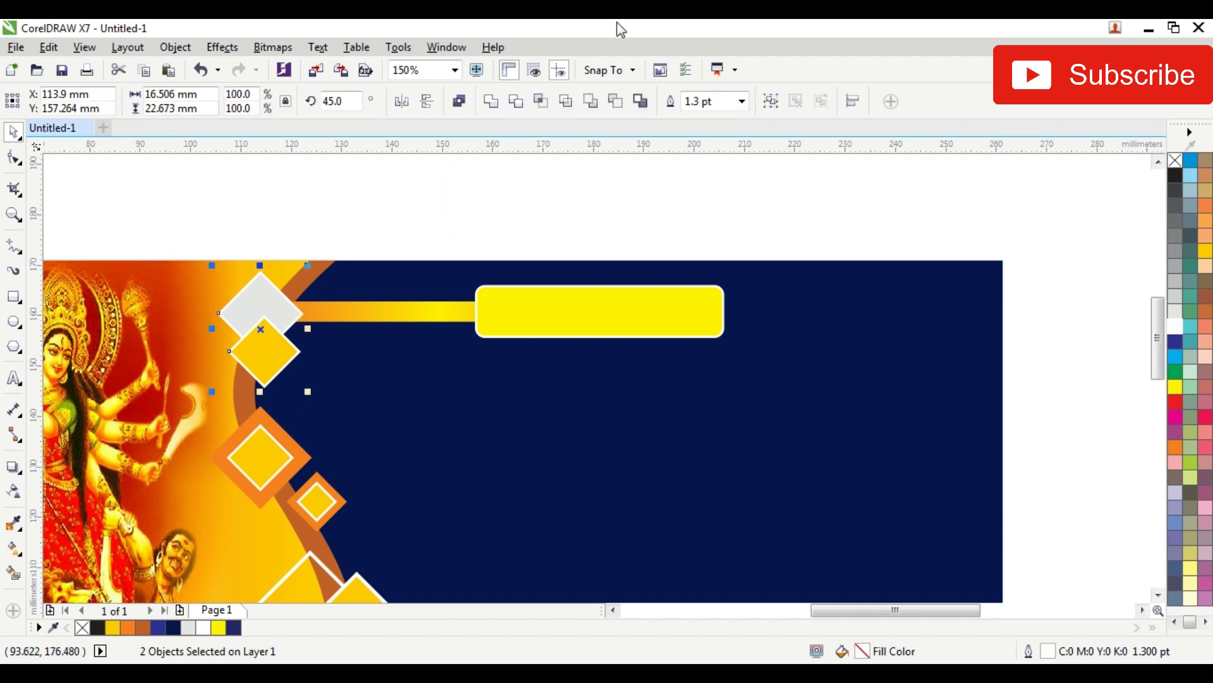
# Shorten the gradient bar from its far end to about 45.5 mm, ending under the yellow box
pyautogui.click(565, 168)
pyautogui.click(466, 312)
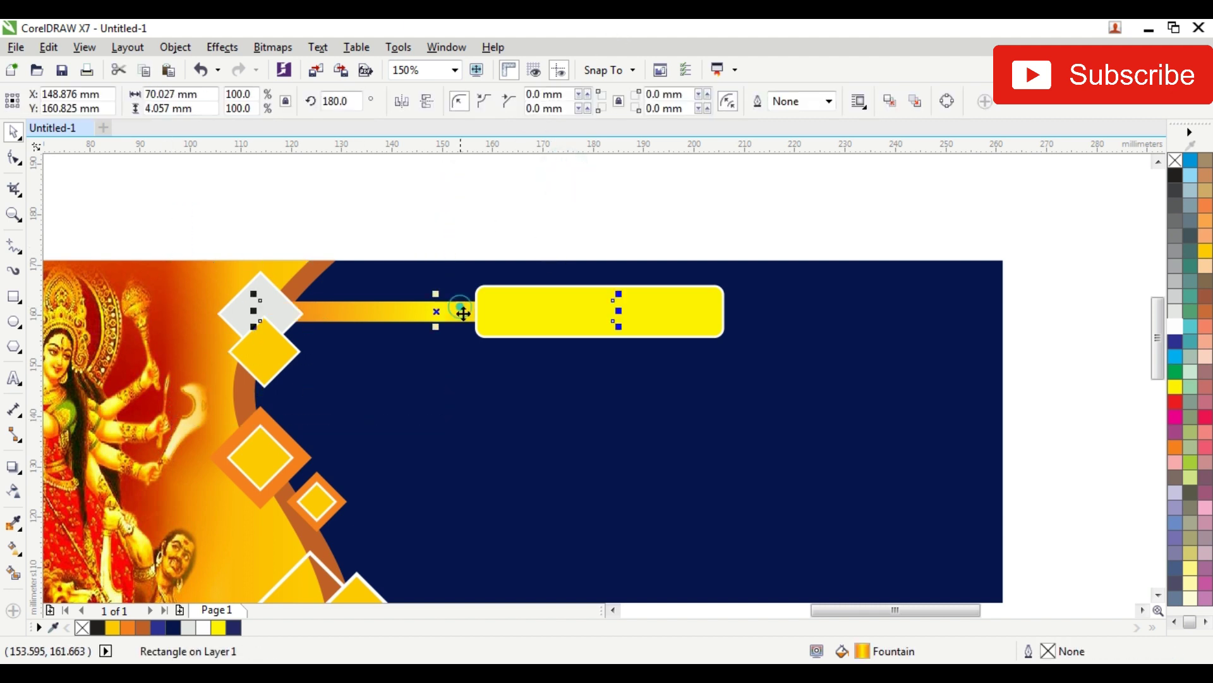
pyautogui.scroll(2, 467, 310)
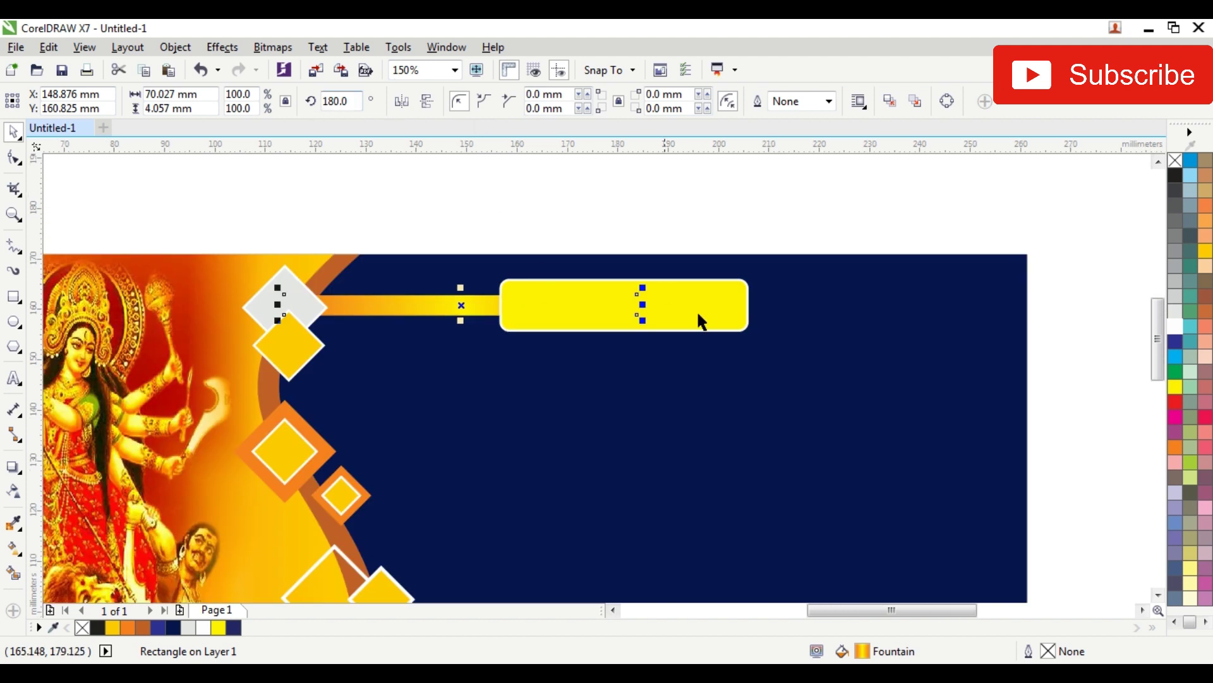
pyautogui.moveTo(645, 305); pyautogui.dragTo(524, 309)
# Duplicate the shortened bar on the yellow box's other side and stretch it to about 55.9 mm, reaching the panel's edge
pyautogui.moveTo(425, 307); pyautogui.dragTo(885, 315)
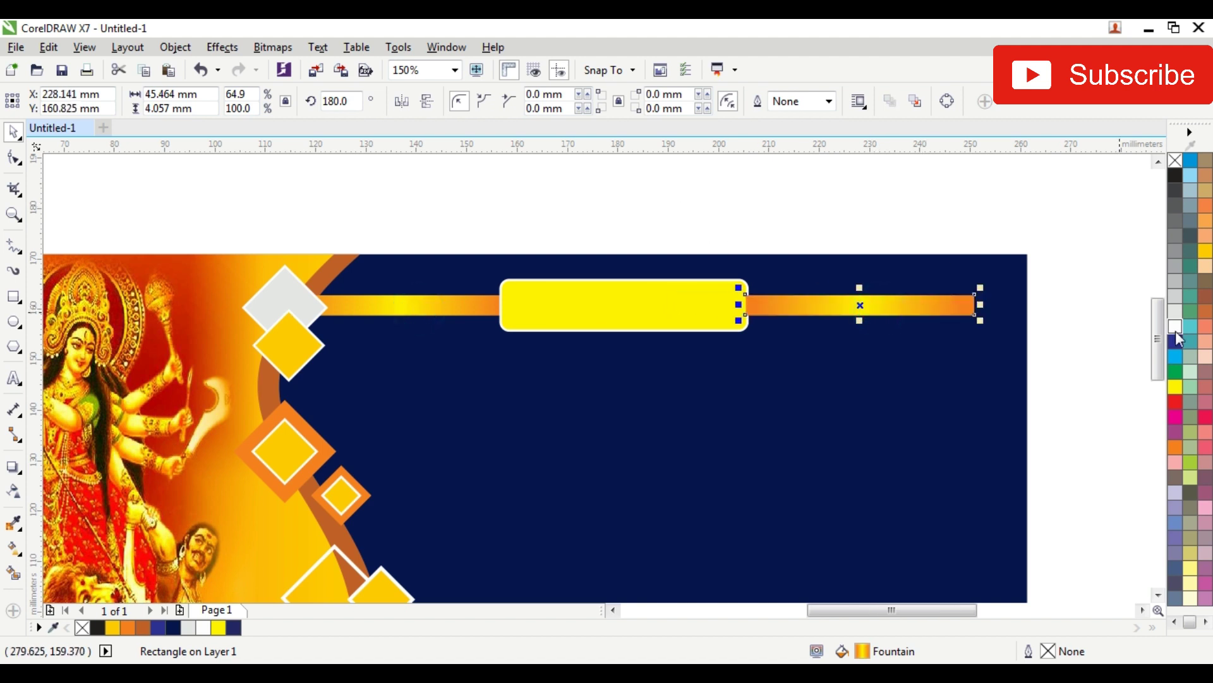
pyautogui.moveTo(982, 305); pyautogui.dragTo(1031, 330)
pyautogui.click(1090, 292)
# Select the gradient bars on both sides of the yellow box and group them
pyautogui.click(975, 306)
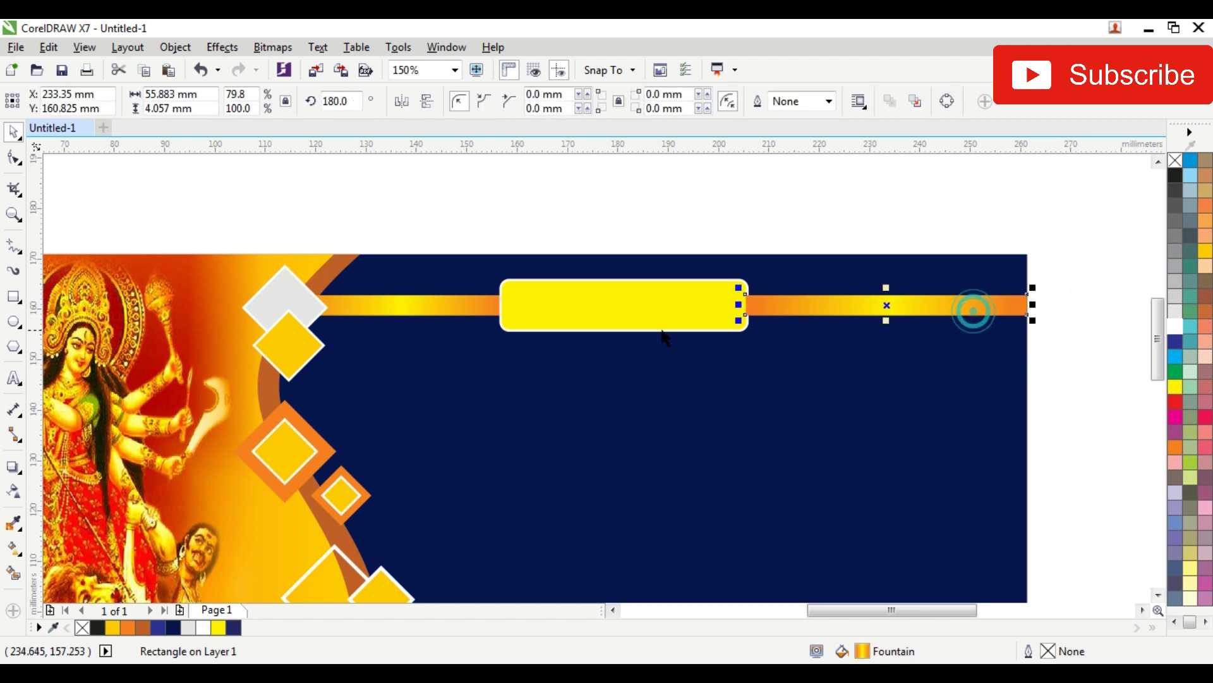
pyautogui.click(689, 243)
pyautogui.moveTo(853, 208)
pyautogui.mouseDown()
pyautogui.moveTo(461, 373)
pyautogui.moveTo(471, 362)
pyautogui.mouseUp()
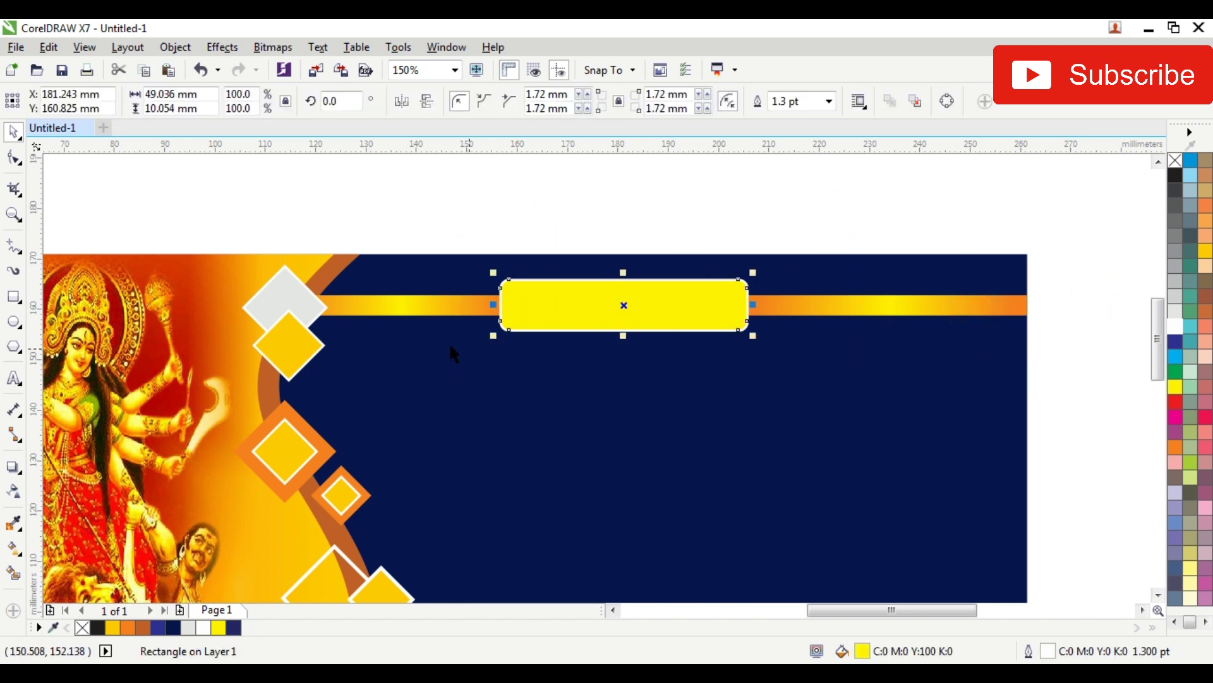
pyautogui.click(700, 240)
pyautogui.click(767, 304)
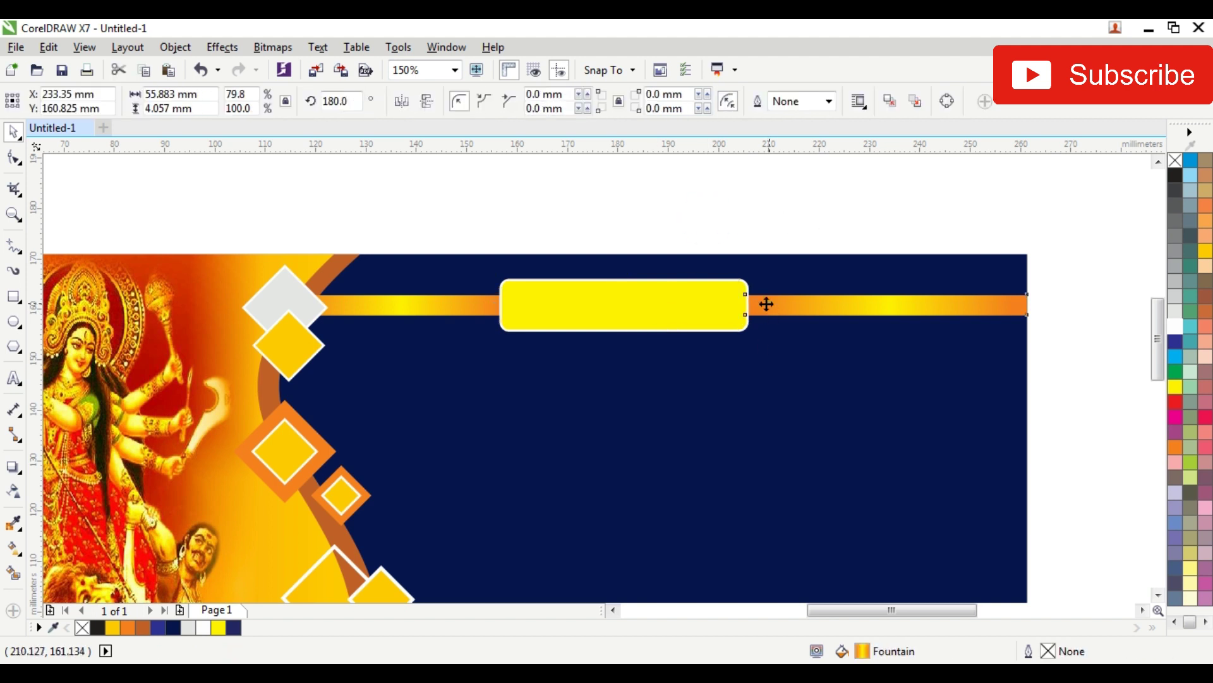
pyautogui.keyDown('shift'); pyautogui.click(449, 298); pyautogui.keyUp('shift')
pyautogui.hotkey('ctrl', 'g')
# Centre the yellow rounded box horizontally on the grouped gradient bars
pyautogui.click(686, 303)
pyautogui.keyDown('shift'); pyautogui.click(844, 306); pyautogui.keyUp('shift')
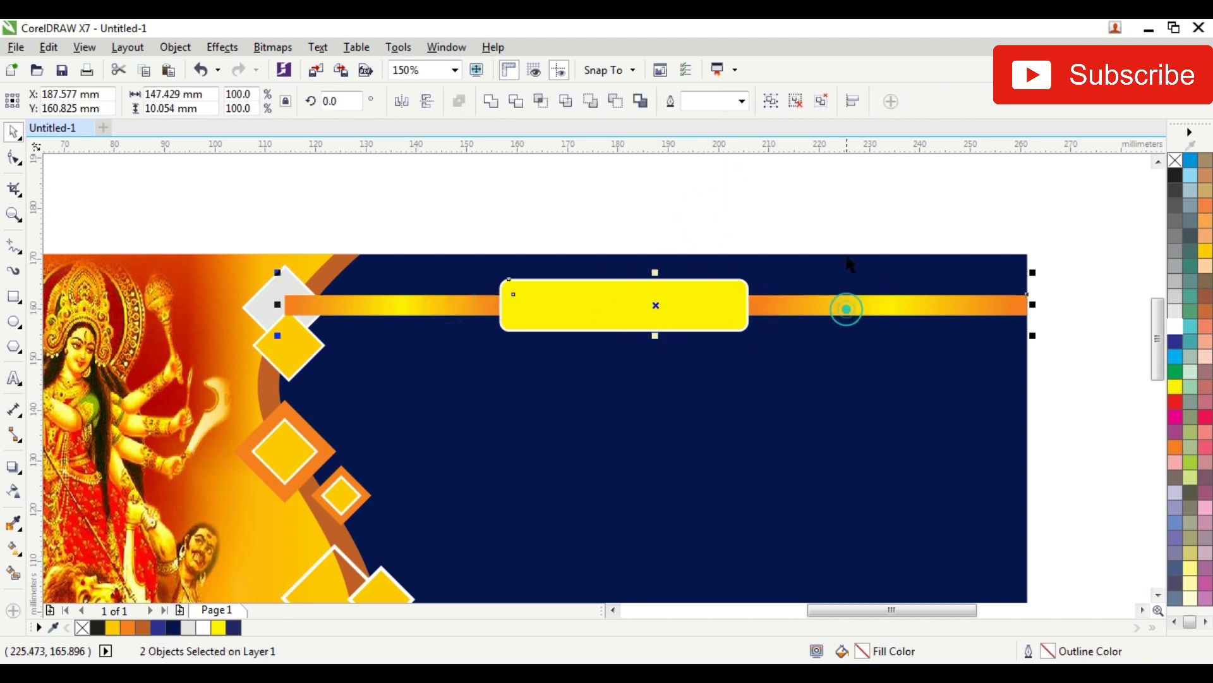
pyautogui.press('c')
pyautogui.click(850, 219)
# Lengthen the bar beside the diamonds, within its group, until it meets the yellow box
pyautogui.keyDown('ctrl'); pyautogui.click(494, 305); pyautogui.keyUp('ctrl')
pyautogui.moveTo(520, 305)
pyautogui.mouseDown()
pyautogui.moveTo(542, 309)
pyautogui.moveTo(532, 306)
pyautogui.mouseUp()
pyautogui.click(628, 308)
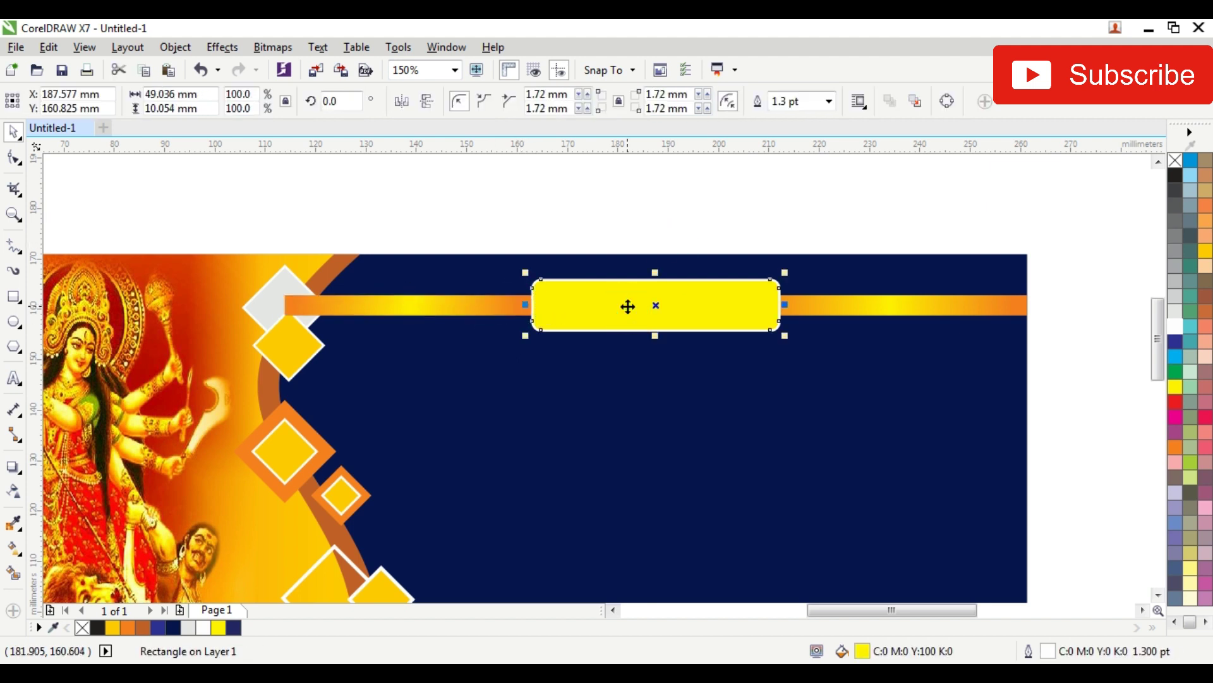
pyautogui.click(644, 207)
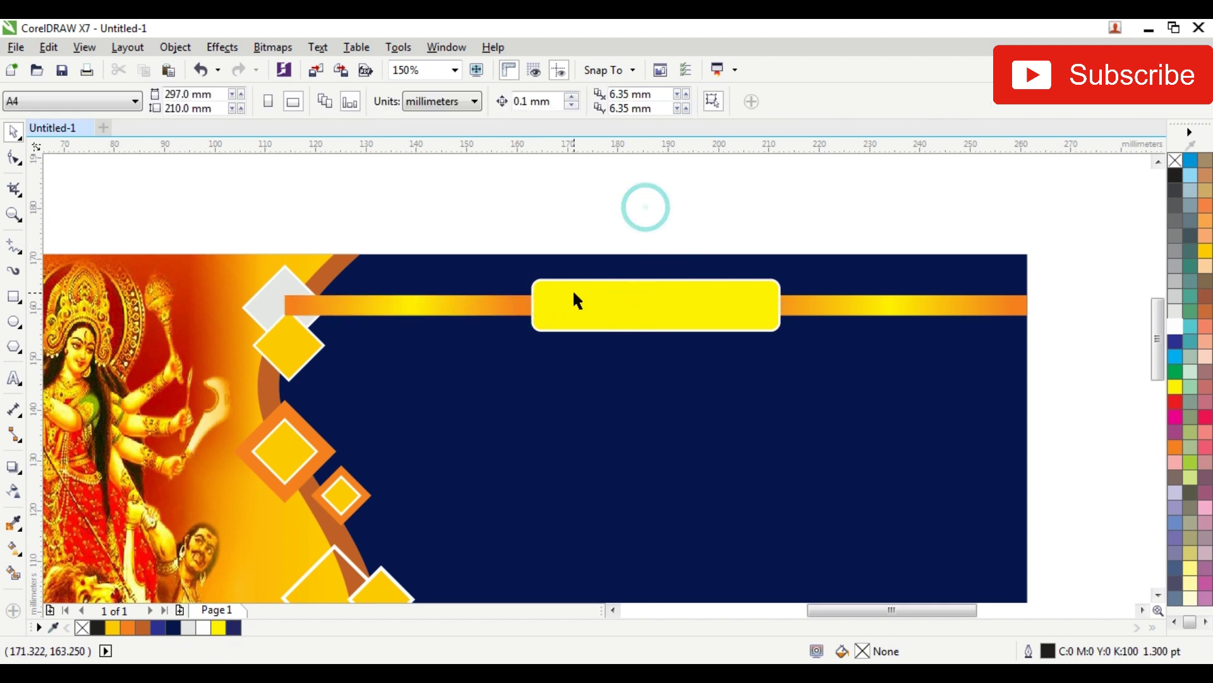
pyautogui.scroll(4, 573, 289)
pyautogui.click(359, 328)
pyautogui.scroll(-2, 479, 342)
pyautogui.click(551, 256)
pyautogui.moveTo(834, 344); pyautogui.dragTo(835, 263)
pyautogui.hotkey('ctrl', 'z')
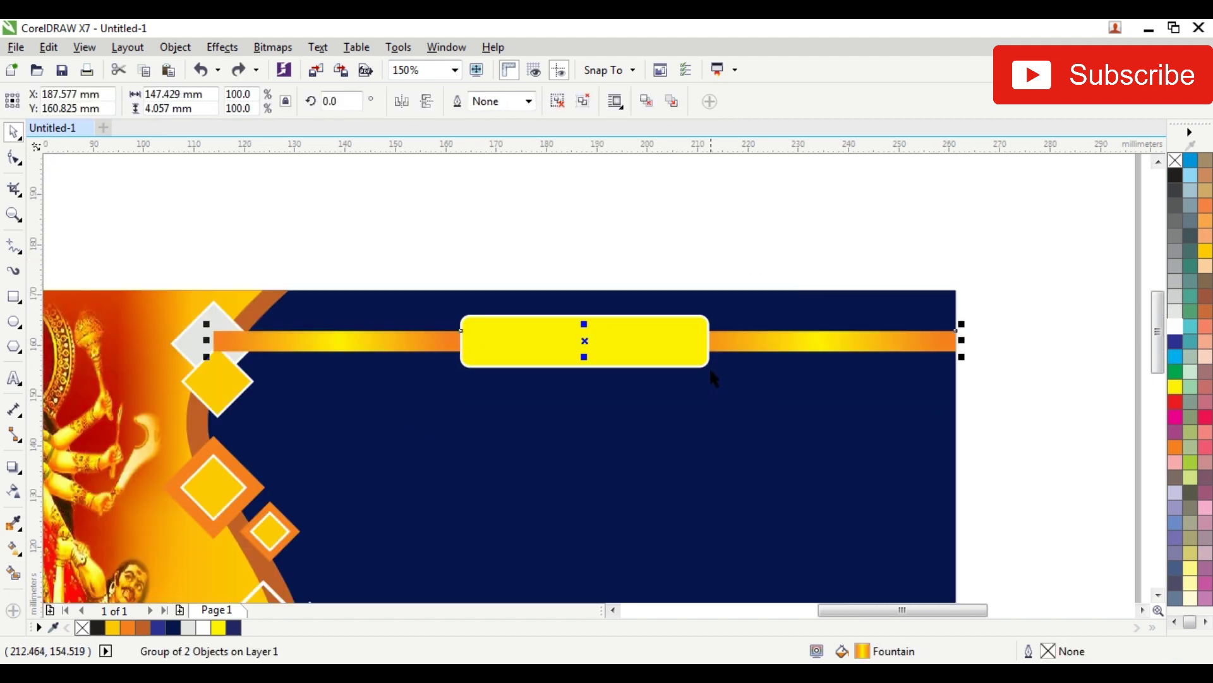
# Reduce the grouped bars' height to about 3.2 mm and nudge them up within the yellow box's height
pyautogui.scroll(2, 711, 373)
pyautogui.moveTo(456, 346); pyautogui.dragTo(475, 336)
pyautogui.press('Up')
pyautogui.press('Up')
pyautogui.press('Up')
pyautogui.press('Up')
pyautogui.press('Up')
pyautogui.press('Up')
pyautogui.press('Up')
pyautogui.press('Up')
pyautogui.press('Up')
pyautogui.press('Up')
pyautogui.press('Up')
pyautogui.press('Up')
pyautogui.press('Up')
pyautogui.press('Up')
pyautogui.press('Up')
pyautogui.press('Up')
# Duplicate the grouped bars just below the originals and align both groups horizontally by their centres
pyautogui.moveTo(785, 298); pyautogui.dragTo(798, 343)
pyautogui.keyDown('shift'); pyautogui.click(802, 305); pyautogui.keyUp('shift')
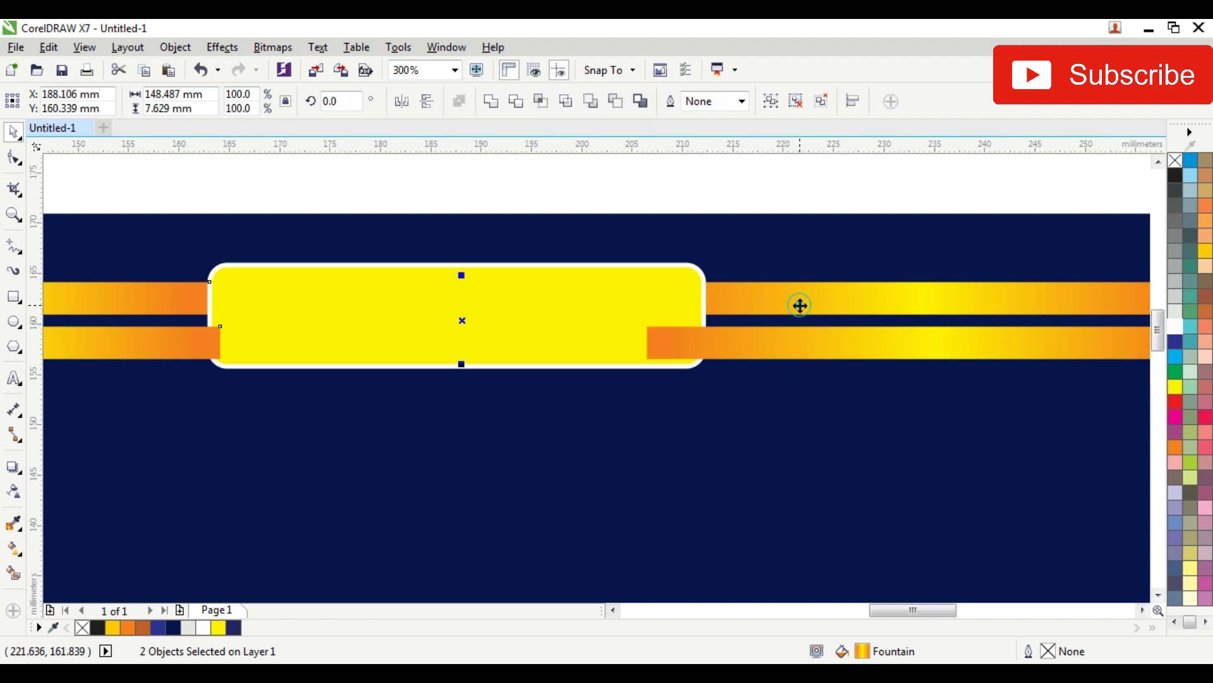
pyautogui.click(764, 203)
# Bring the yellow rounded box in front of both rows of gradient bars
pyautogui.click(533, 295)
pyautogui.hotkey('shift', 'pageup')
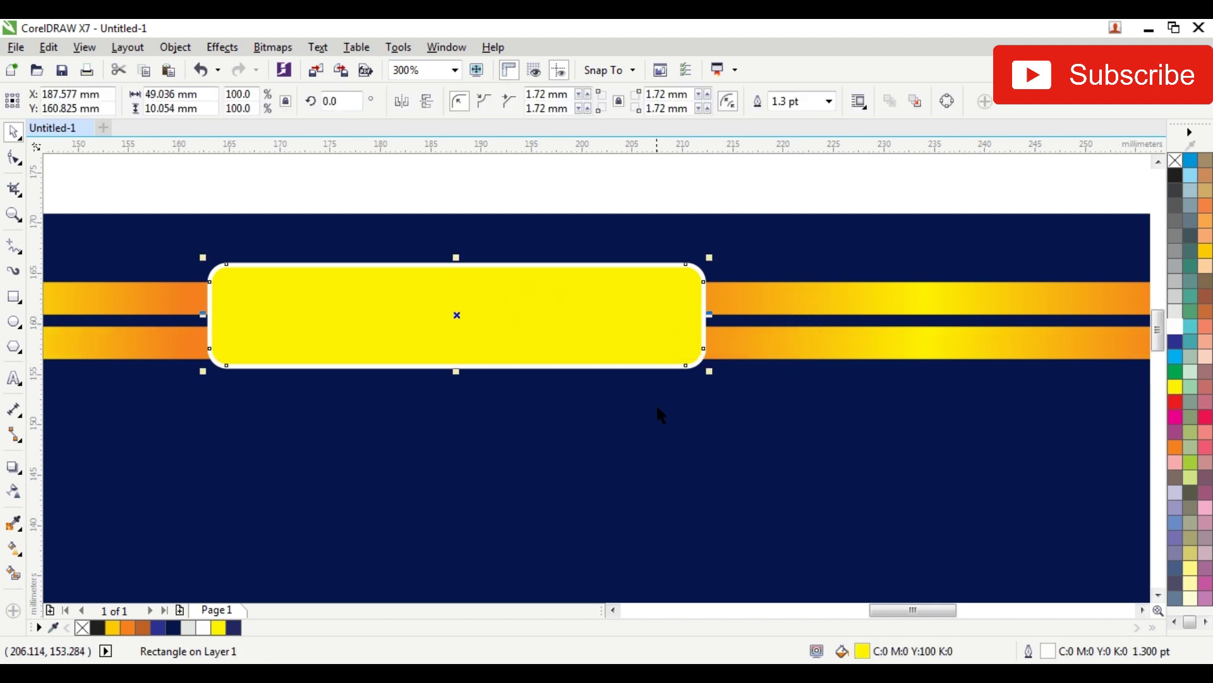
pyautogui.scroll(-2, 657, 407)
pyautogui.click(647, 282)
# Thin the lower row of gradient bars to about 2.5 mm tall, keeping its bottom edge in place
pyautogui.scroll(1, 616, 364)
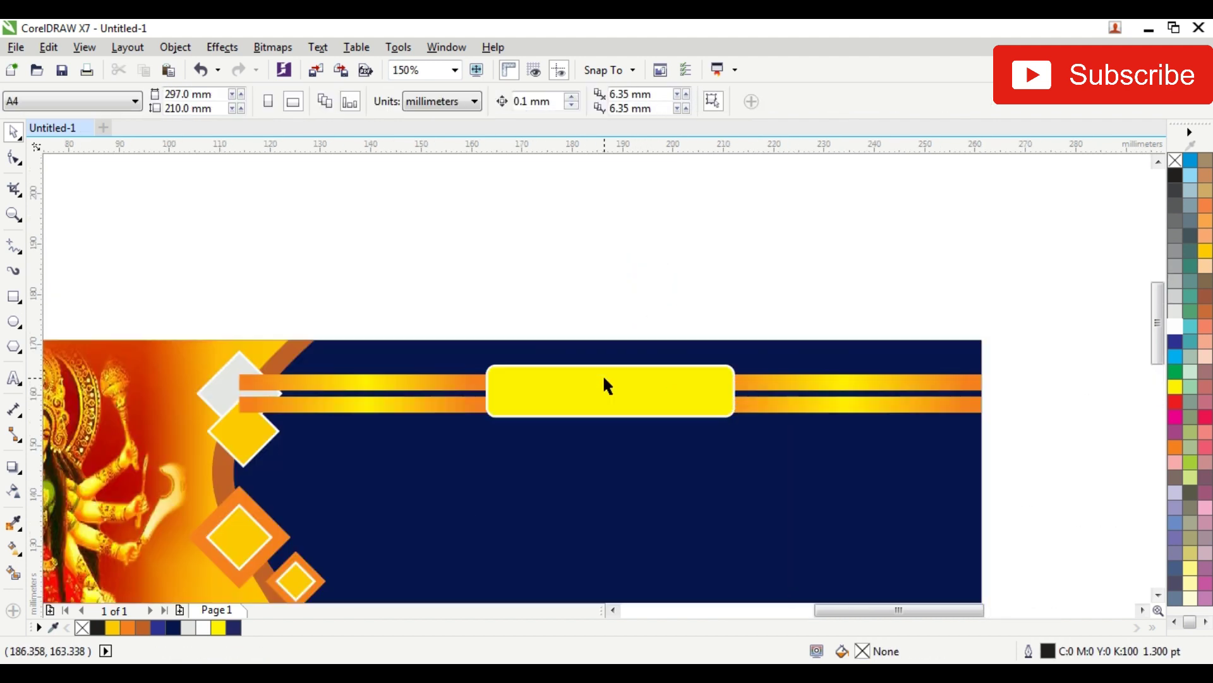
pyautogui.click(797, 410)
pyautogui.scroll(1, 610, 415)
pyautogui.scroll(1, 621, 388)
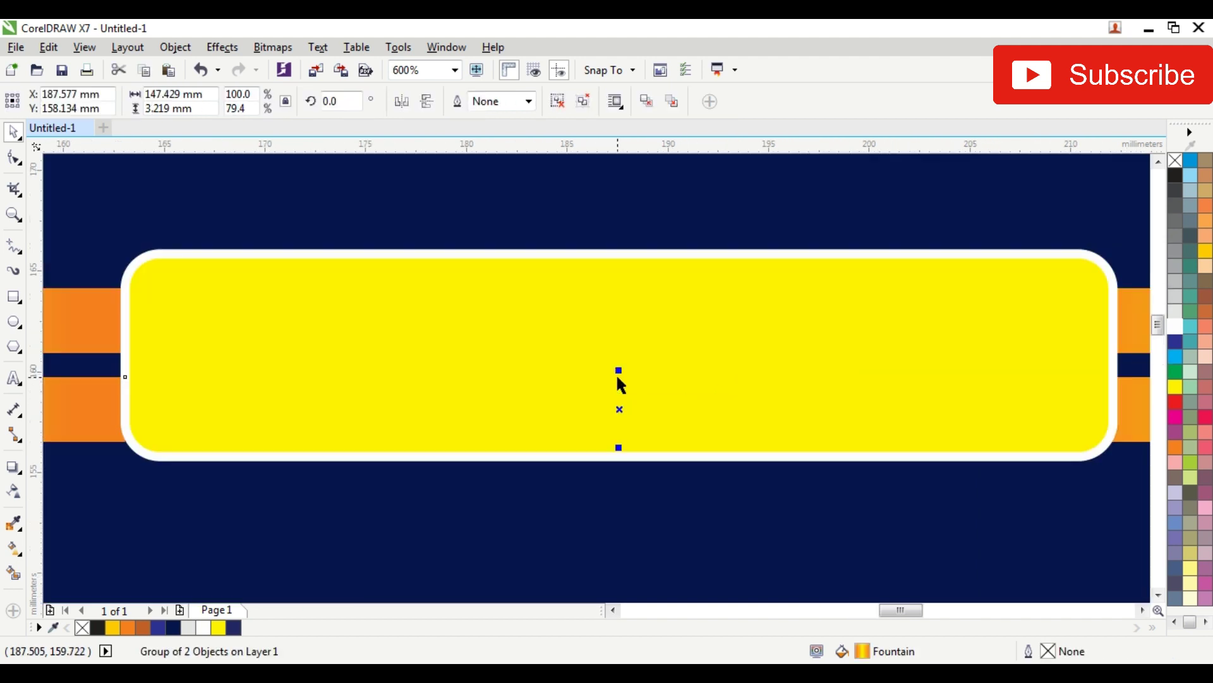
pyautogui.moveTo(619, 369); pyautogui.dragTo(663, 367)
pyautogui.scroll(-1, 663, 374)
# Thin the upper row of bars to about 2.5 mm, nudge it down towards the lower row and select both rows
pyautogui.click(947, 344)
pyautogui.press('Down')
pyautogui.press('Down')
pyautogui.press('Down')
pyautogui.press('Down')
pyautogui.press('Down')
pyautogui.press('Down')
pyautogui.press('Down')
pyautogui.press('Down')
pyautogui.press('Down')
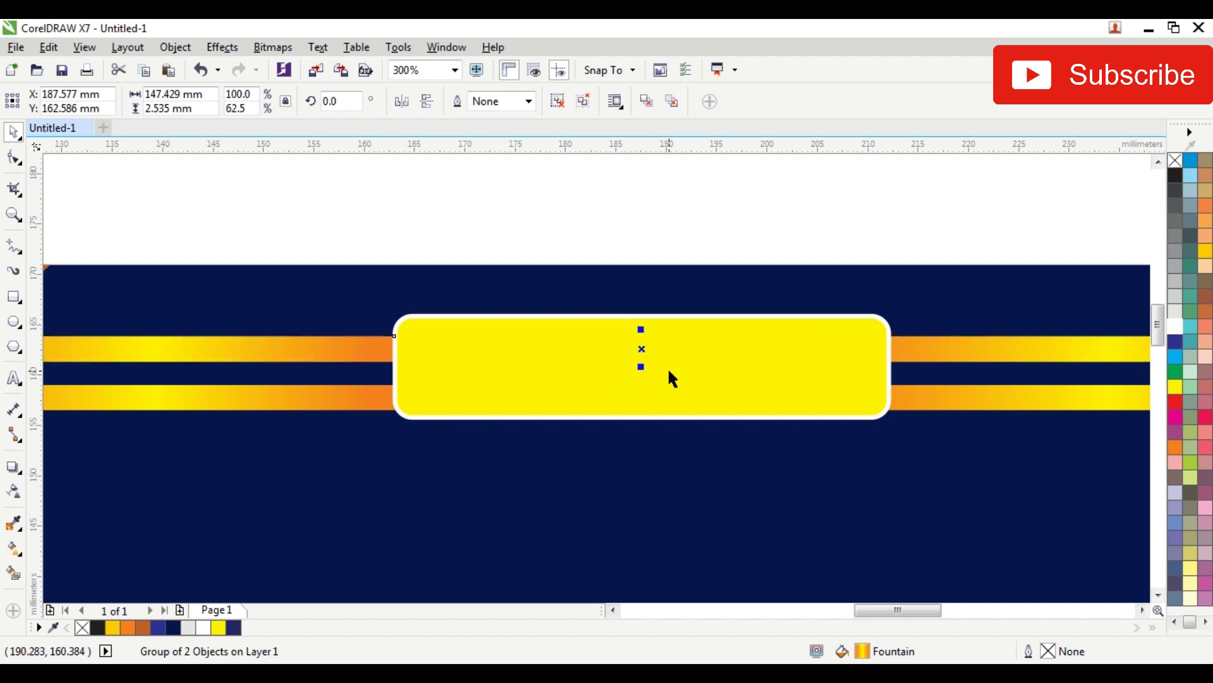
pyautogui.keyDown('shift'); pyautogui.click(360, 396); pyautogui.keyUp('shift')
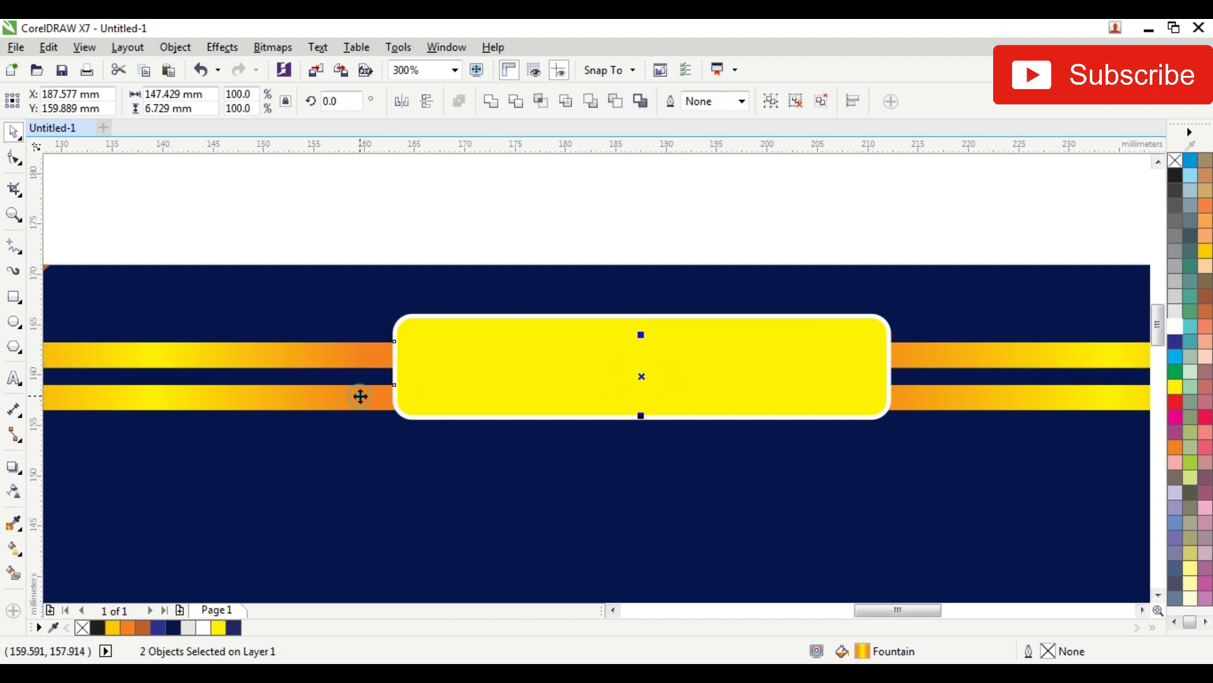
# Nudge both rows of gradient bars up about 0.5 mm behind the yellow rounded box
pyautogui.press('Up')
pyautogui.press('Up')
pyautogui.press('Up')
pyautogui.press('Up')
pyautogui.press('Up')
pyautogui.click(550, 168)
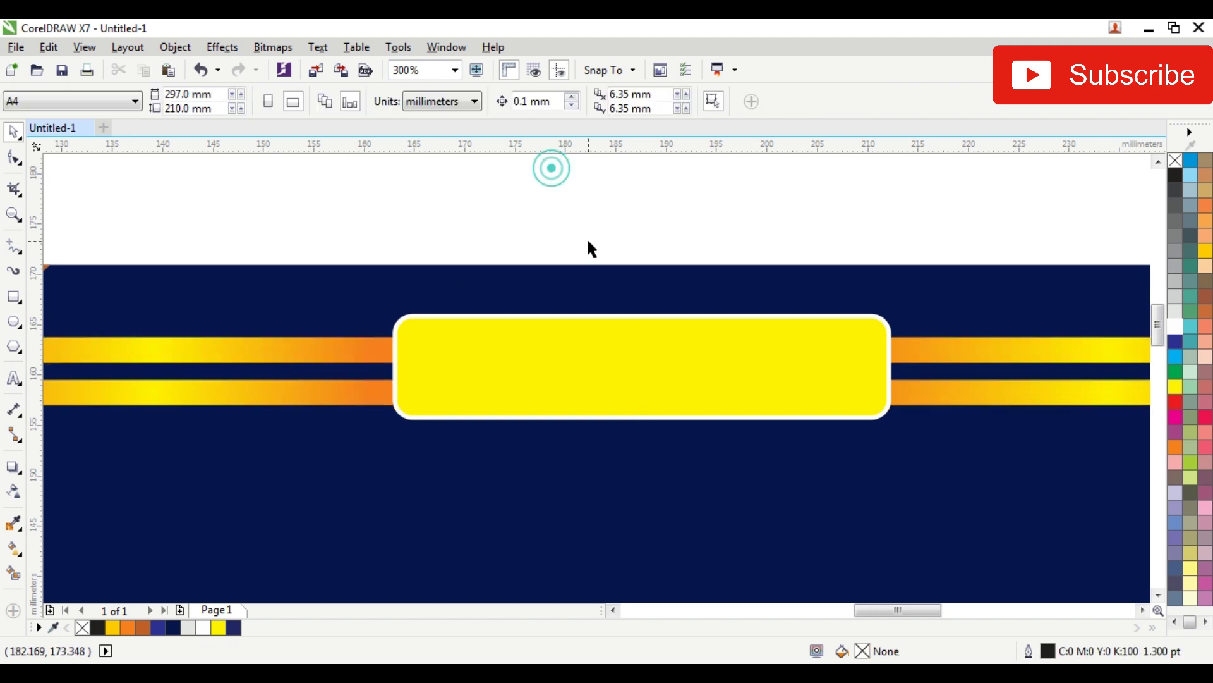
# Move the "Contract Form" text onto the yellow box and fill it red
pyautogui.scroll(-4, 695, 240)
pyautogui.scroll(5, 798, 265)
pyautogui.scroll(-5, 799, 320)
pyautogui.moveTo(944, 324); pyautogui.dragTo(530, 312)
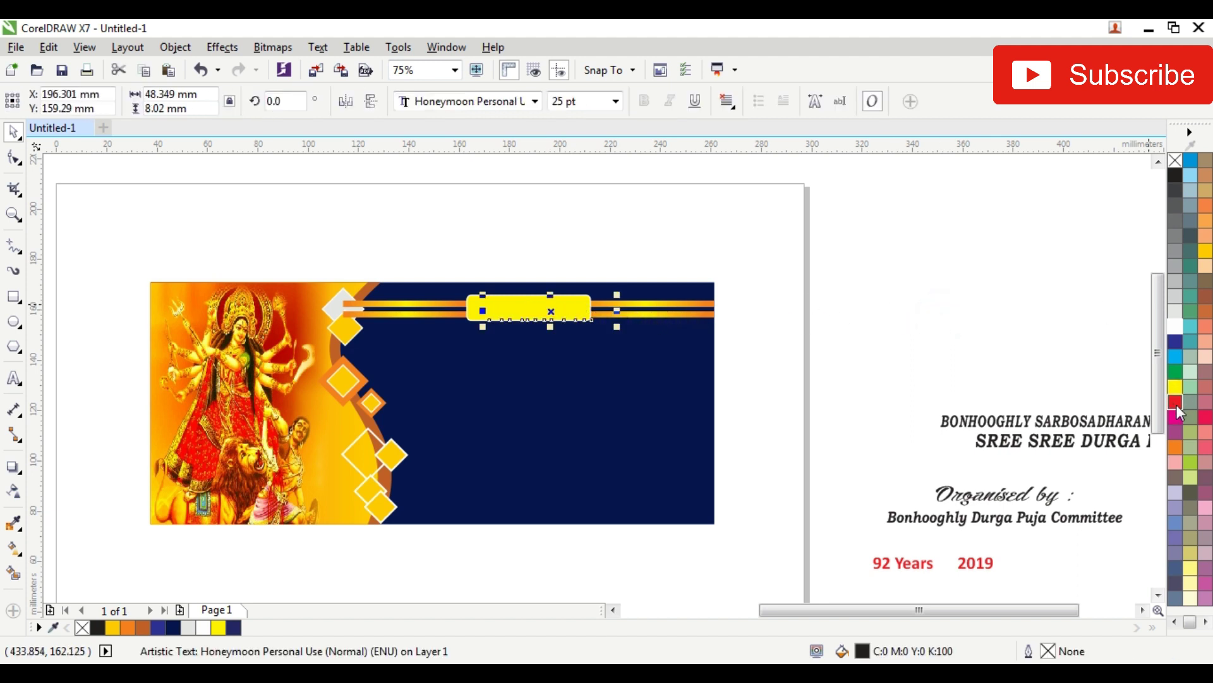
pyautogui.scroll(2, 568, 316)
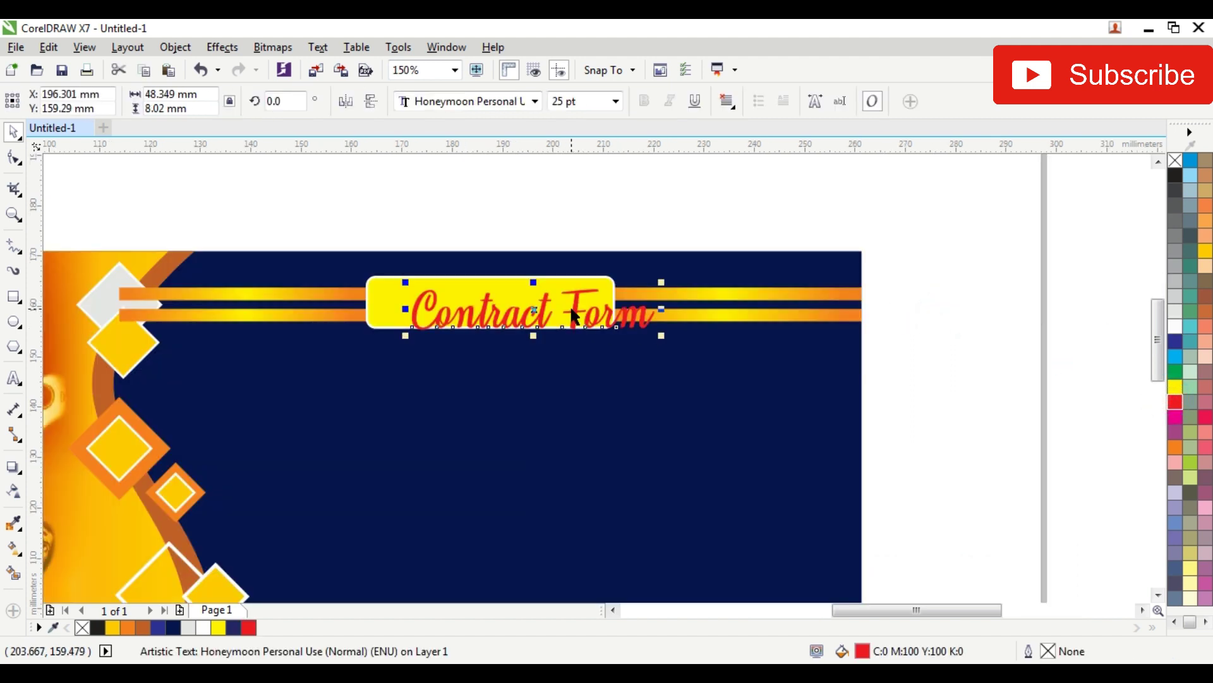
pyautogui.scroll(2, 487, 309)
# Scale the "Contract Form" text down to about 43.7 mm wide and centre it inside the yellow box
pyautogui.moveTo(547, 332); pyautogui.dragTo(483, 315)
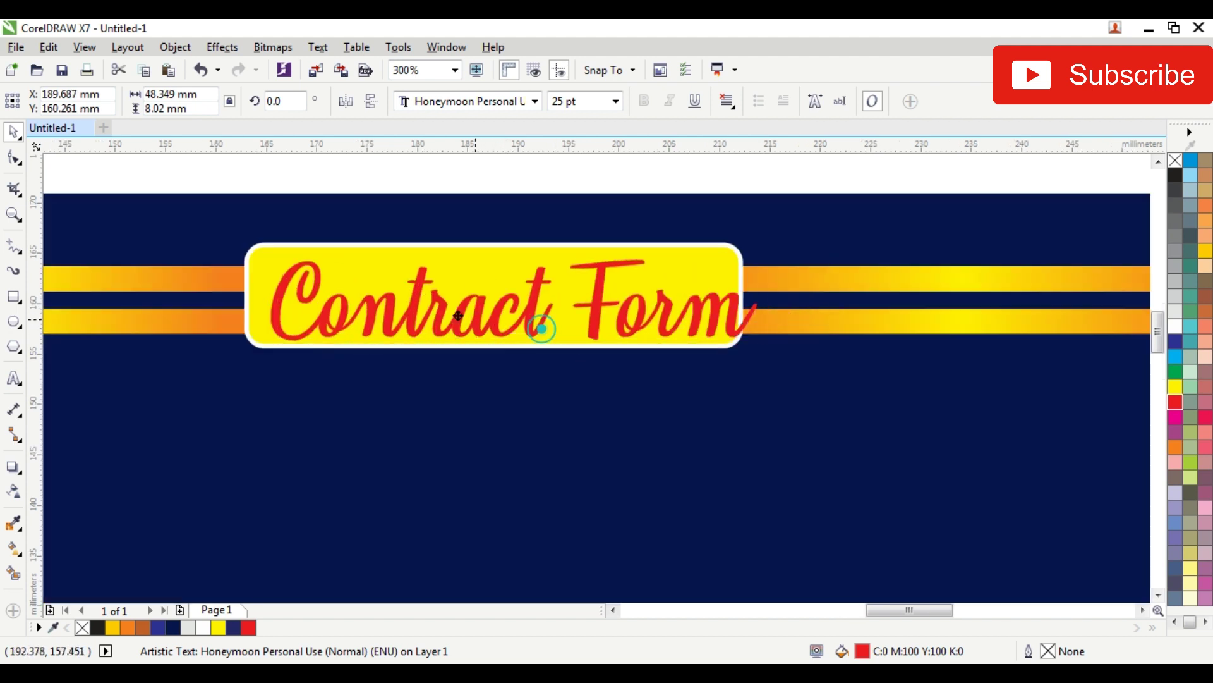
pyautogui.moveTo(767, 340); pyautogui.dragTo(687, 324)
pyautogui.moveTo(550, 270); pyautogui.dragTo(565, 276)
pyautogui.moveTo(699, 298); pyautogui.dragTo(731, 296)
pyautogui.scroll(-1, 739, 286)
pyautogui.scroll(-2, 739, 285)
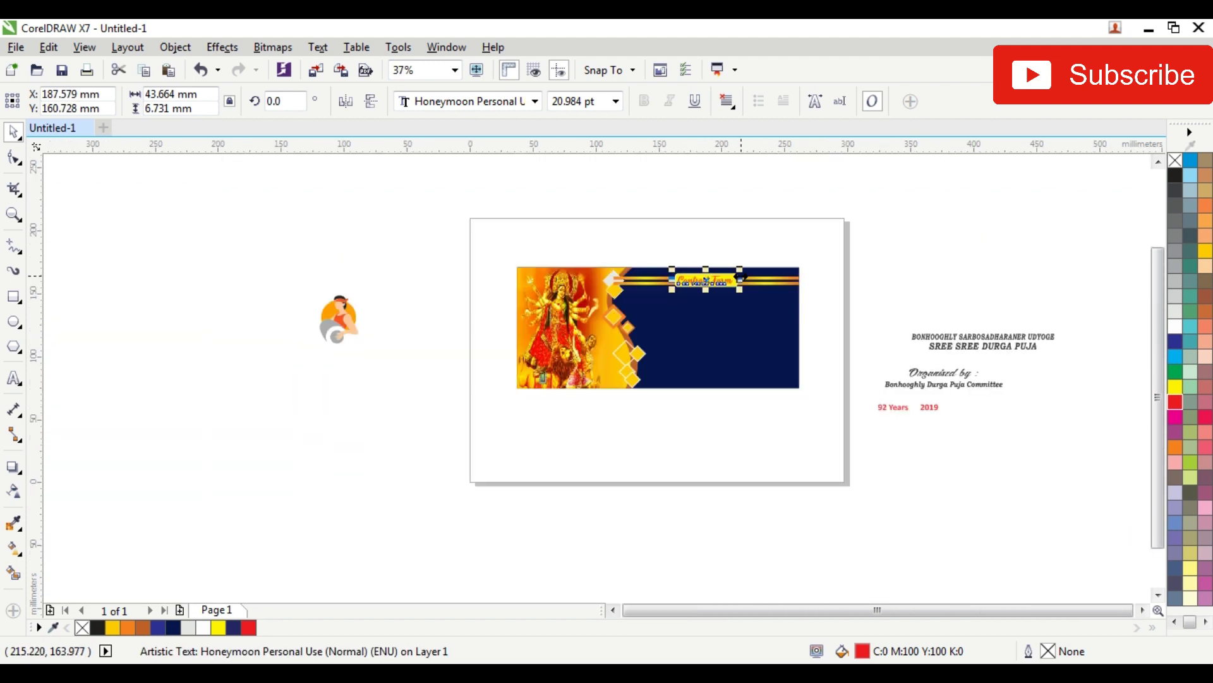
pyautogui.click(809, 187)
# Group the two puja heading lines, place them below the title box and fill them golden yellow (C0 M20 Y100 K0)
pyautogui.scroll(1, 746, 278)
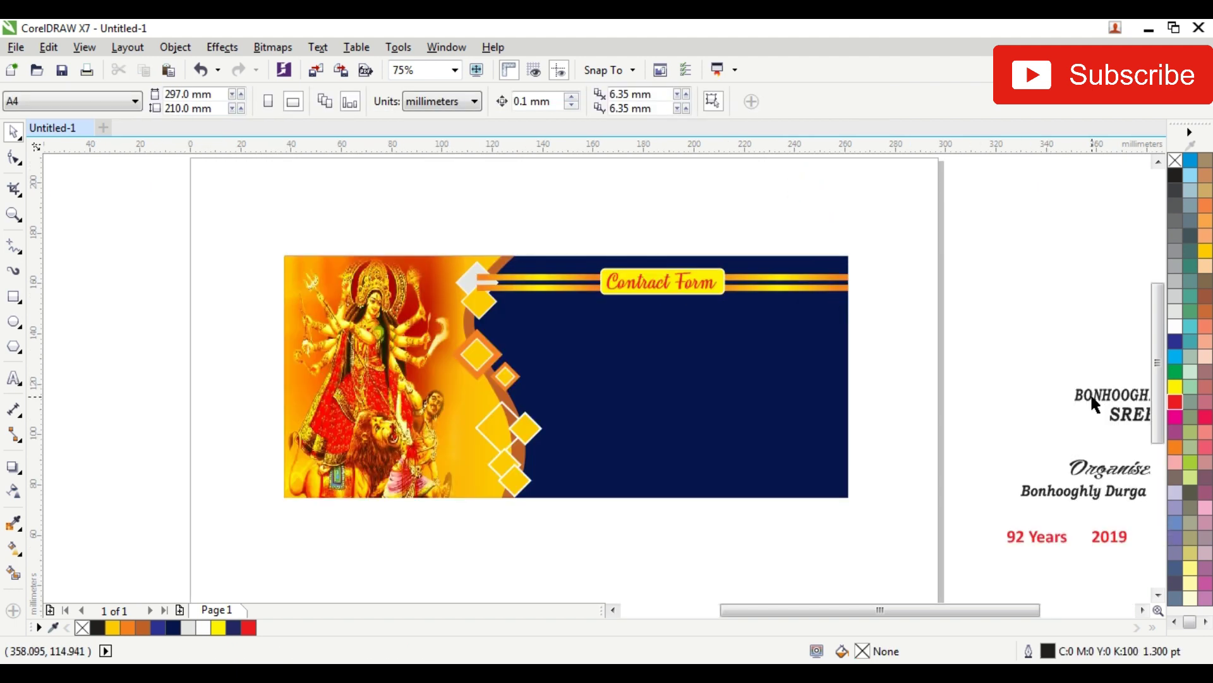
pyautogui.click(1096, 405)
pyautogui.keyDown('shift'); pyautogui.click(1118, 414); pyautogui.keyUp('shift')
pyautogui.hotkey('ctrl', 'g')
pyautogui.moveTo(1101, 397); pyautogui.dragTo(551, 315)
pyautogui.click(1206, 252)
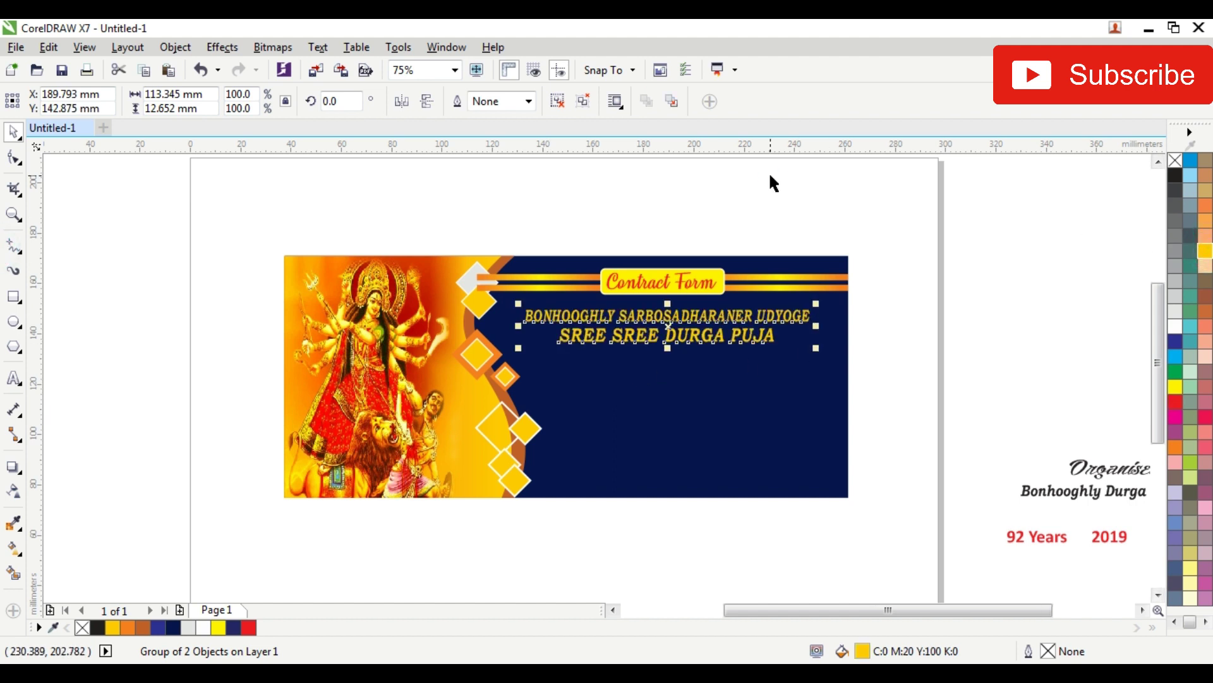
pyautogui.click(981, 259)
# Move the "Organised by :" and committee name lines to the lower part of the navy panel, centred under the heading
pyautogui.scroll(-2, 847, 340)
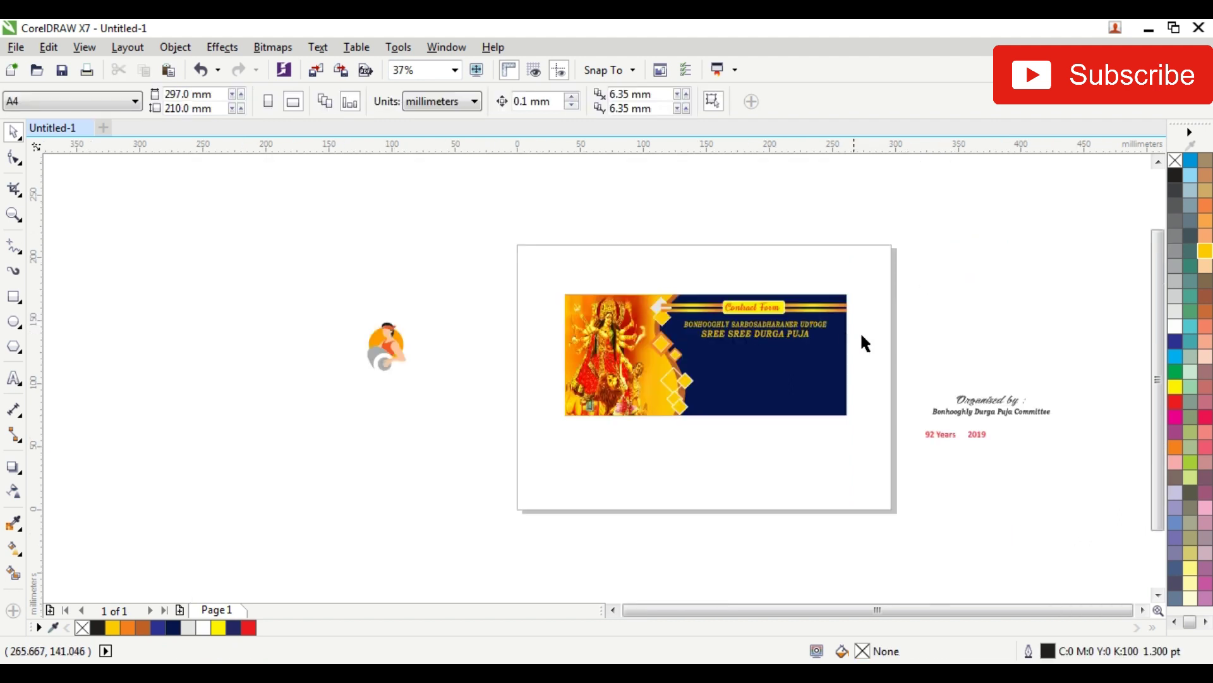
pyautogui.click(1010, 410)
pyautogui.moveTo(1100, 381); pyautogui.dragTo(904, 425)
pyautogui.moveTo(980, 405); pyautogui.dragTo(755, 391)
pyautogui.scroll(2, 755, 392)
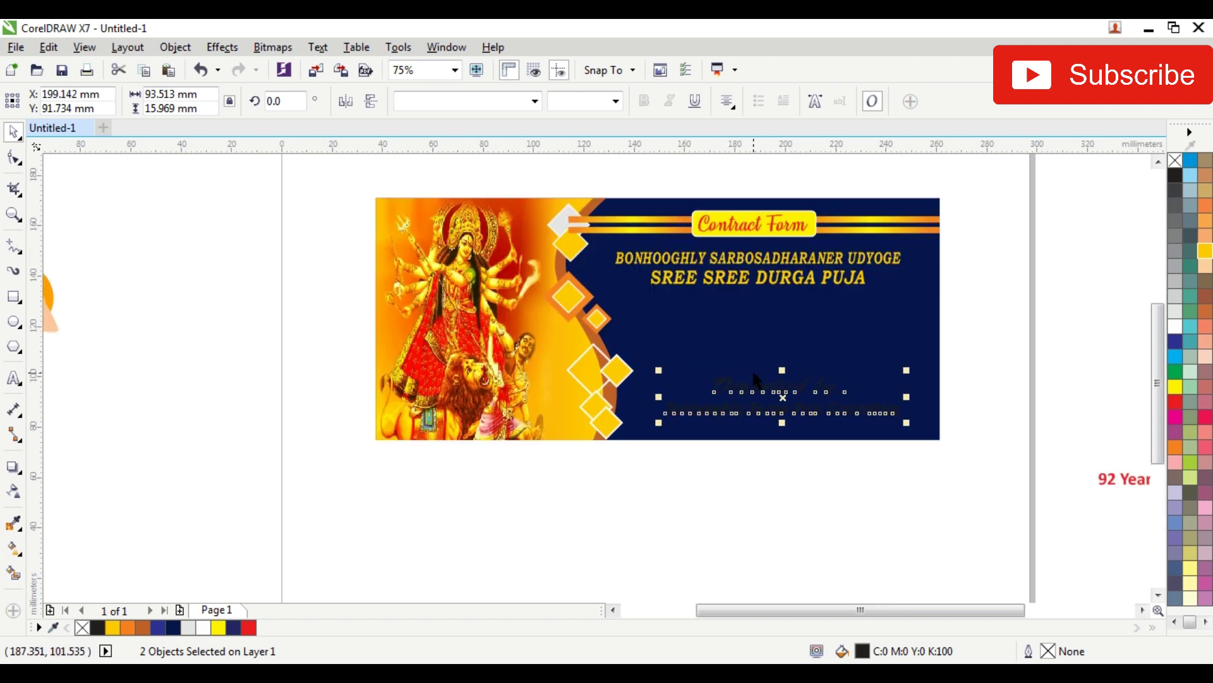
pyautogui.moveTo(1002, 336); pyautogui.dragTo(628, 466)
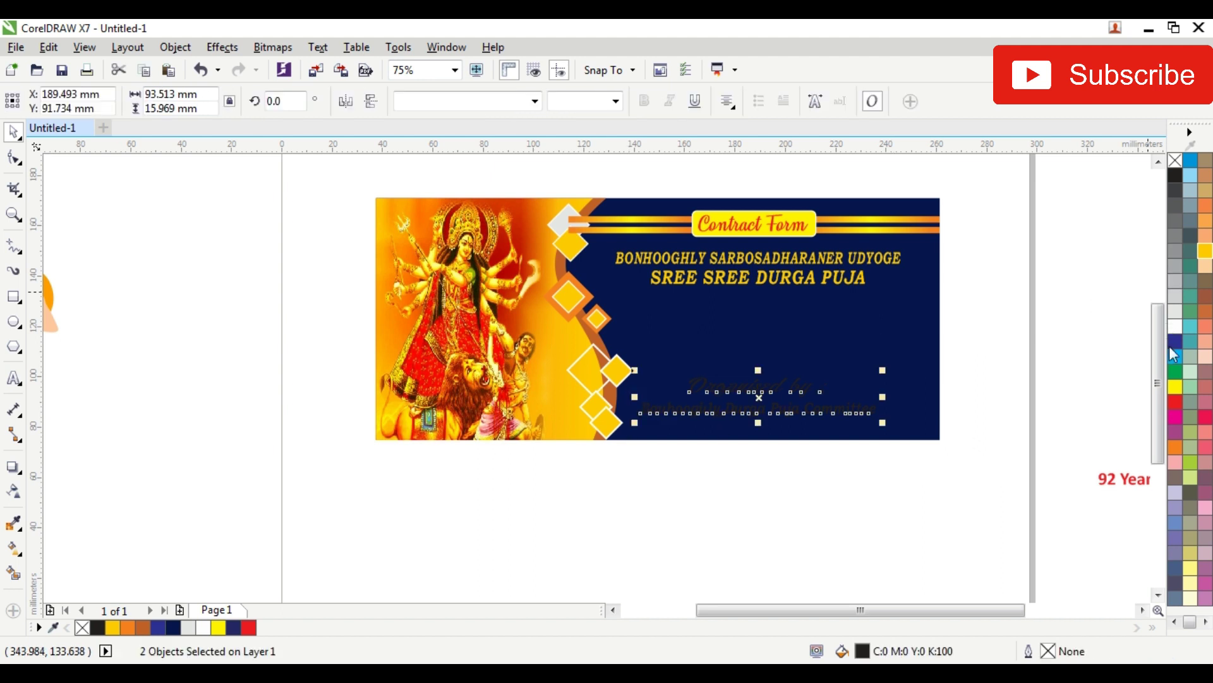
# Fill the "Organised by :" line yellow and the "Bonhooghly Durga Puja Committee" line white
pyautogui.click(1175, 387)
pyautogui.click(859, 454)
pyautogui.click(829, 418)
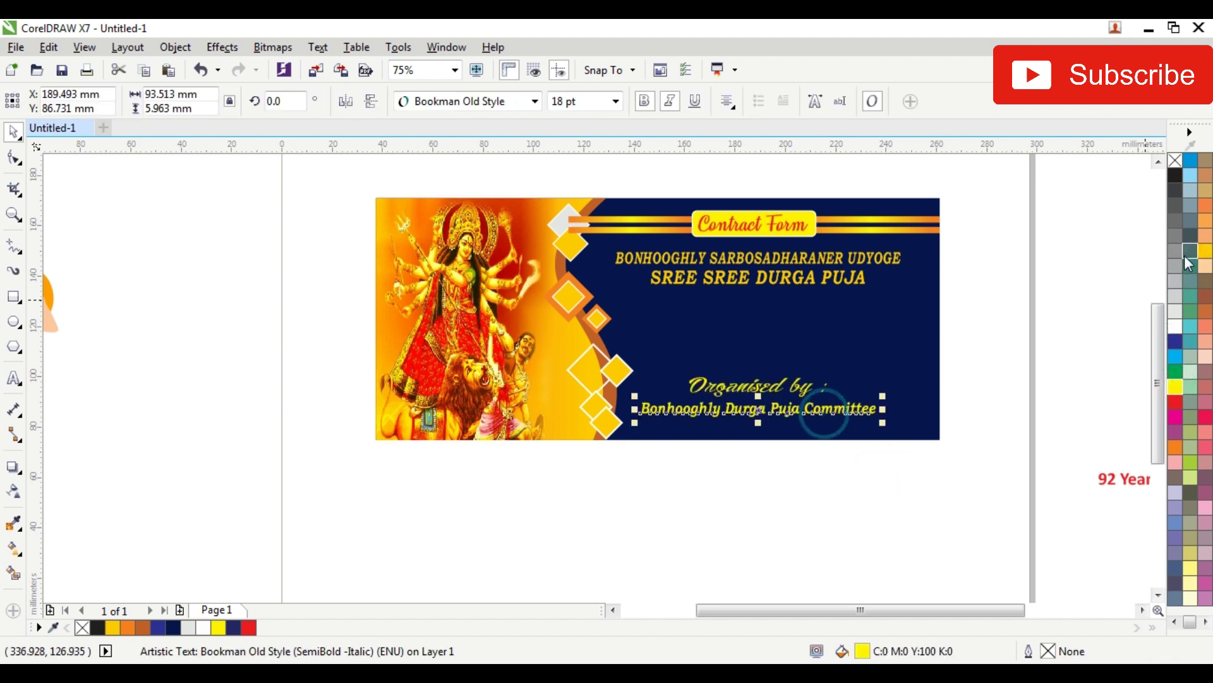
pyautogui.click(1176, 326)
pyautogui.click(1011, 344)
# Select the heading group with the two organiser lines and shift them together about 2 mm to the right
pyautogui.moveTo(1015, 341); pyautogui.dragTo(628, 453)
pyautogui.moveTo(959, 245); pyautogui.dragTo(594, 316)
pyautogui.press('Right')
pyautogui.press('Right')
pyautogui.press('Right')
pyautogui.press('Right')
pyautogui.click(994, 295)
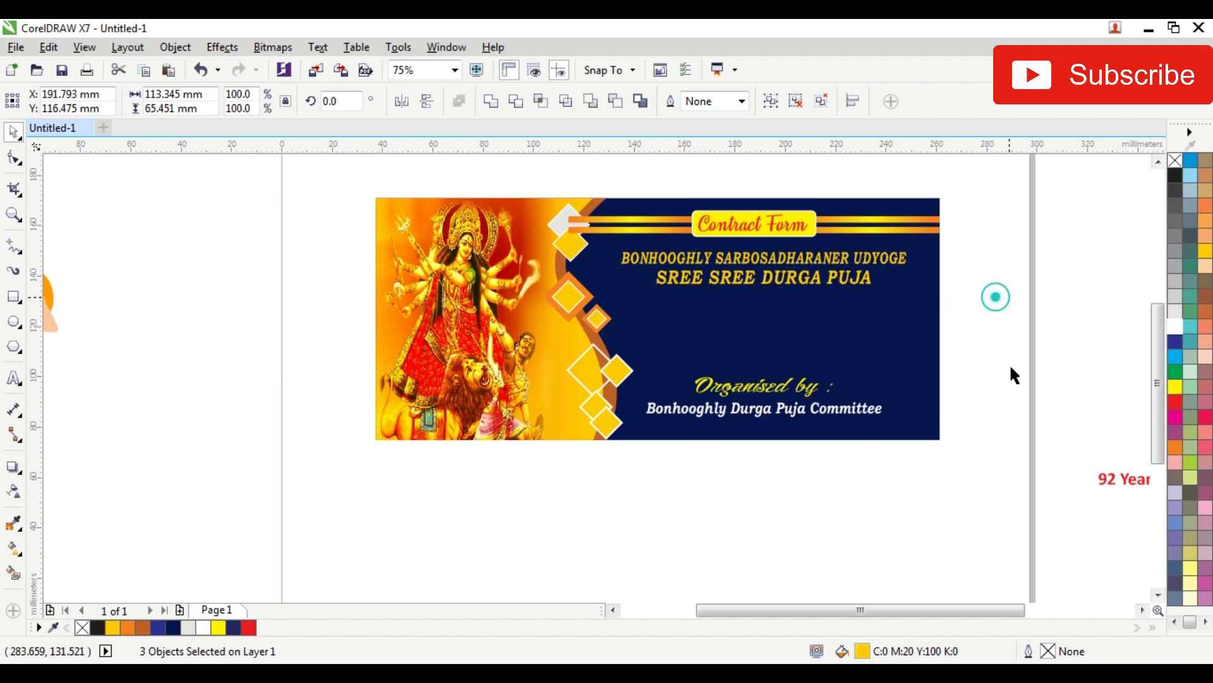
# Place the "92 Years 2019" text above the "Organised by :" line, centred at about X 189.7 mm, Y 115 mm
pyautogui.moveTo(1111, 482); pyautogui.dragTo(705, 357)
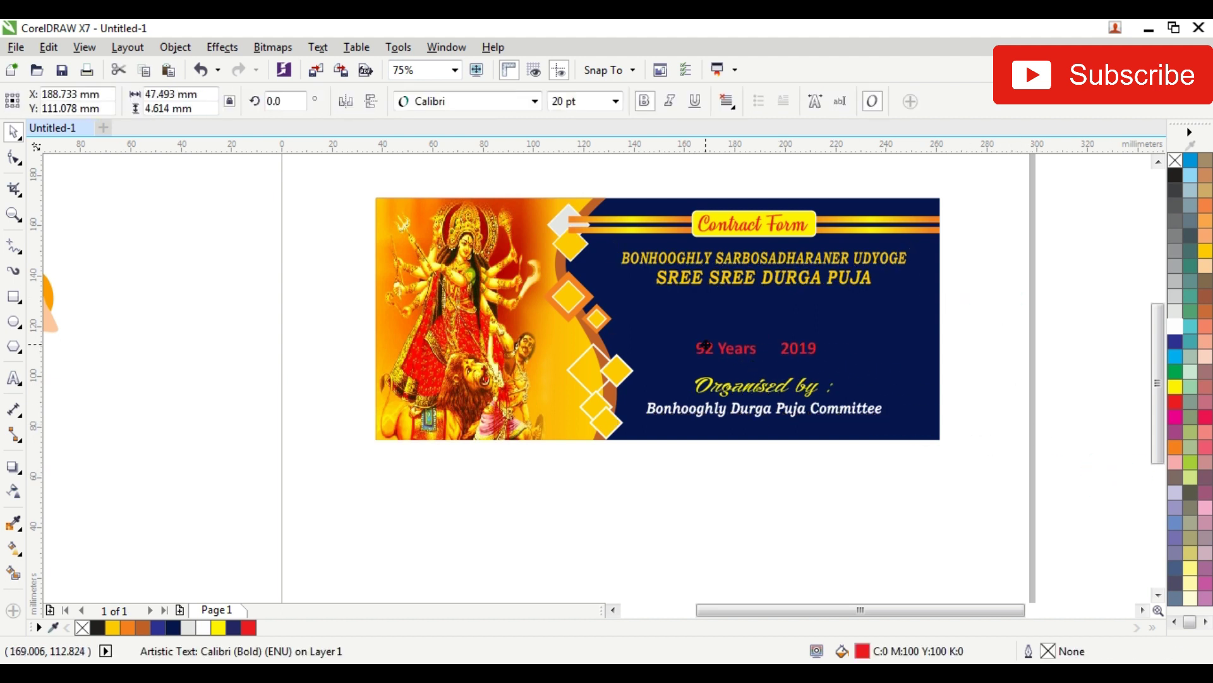
pyautogui.scroll(2, 772, 339)
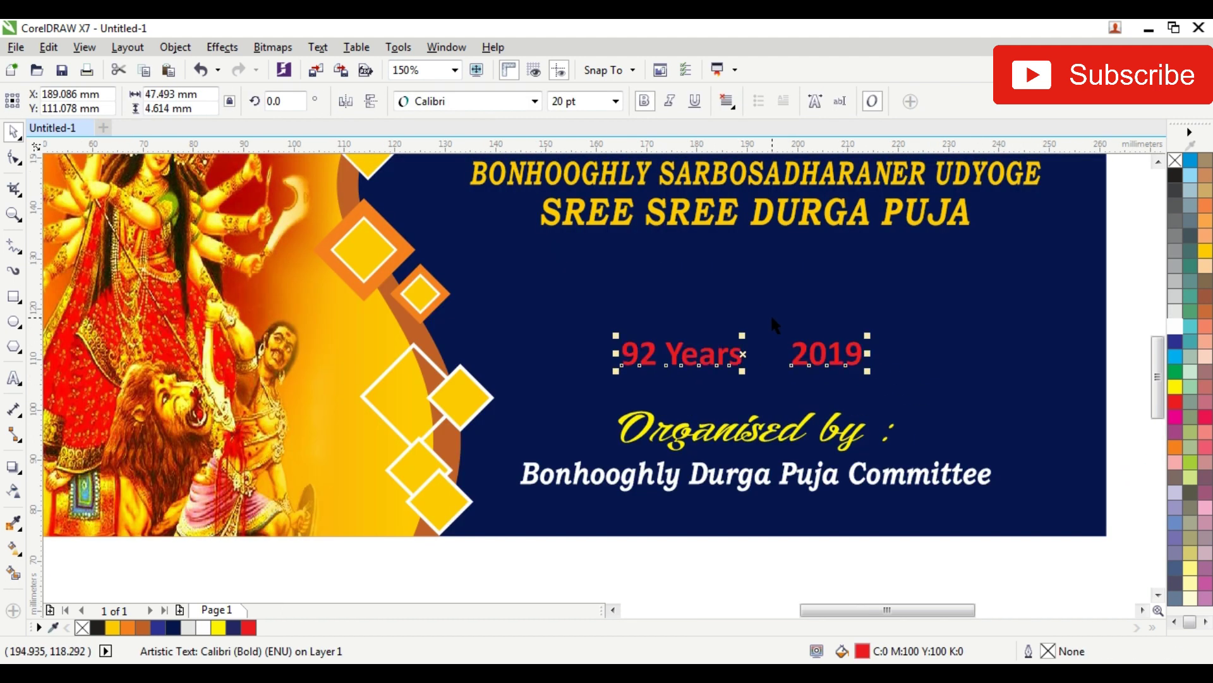
pyautogui.press('Up')
pyautogui.press('Up')
pyautogui.press('Up')
pyautogui.press('Up')
pyautogui.press('Up')
pyautogui.press('Up')
pyautogui.press('Up')
pyautogui.press('Up')
pyautogui.press('Up')
pyautogui.press('Up')
pyautogui.press('Up')
pyautogui.press('Up')
pyautogui.press('Up')
pyautogui.press('Up')
pyautogui.press('Up')
pyautogui.press('Up')
pyautogui.press('Up')
pyautogui.press('Up')
pyautogui.press('Up')
pyautogui.press('Up')
pyautogui.press('Up')
pyautogui.press('Right')
pyautogui.press('Right')
pyautogui.press('Right')
pyautogui.press('Right')
pyautogui.press('Right')
pyautogui.press('Right')
pyautogui.press('Up')
pyautogui.press('Up')
pyautogui.press('Up')
pyautogui.press('Up')
pyautogui.press('Up')
pyautogui.press('Up')
pyautogui.press('Up')
pyautogui.press('Up')
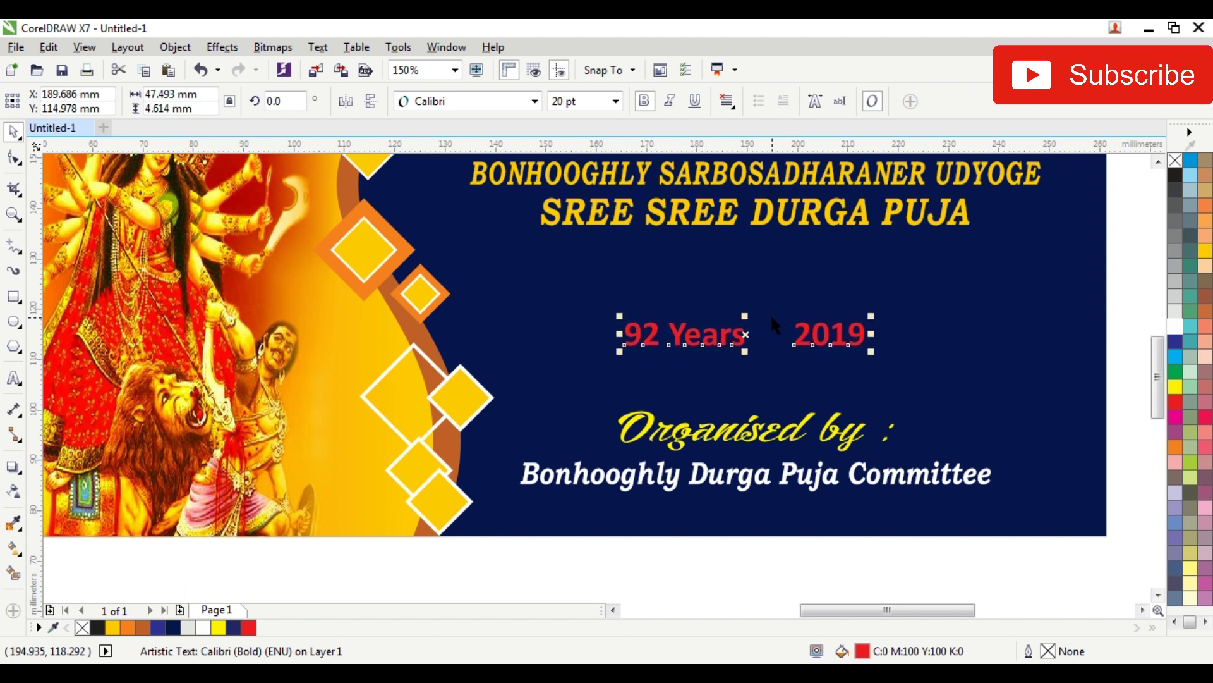
# Draw a circle about 3.5 mm across between "92 Years" and "2019", filled red with no outline
pyautogui.scroll(2, 793, 321)
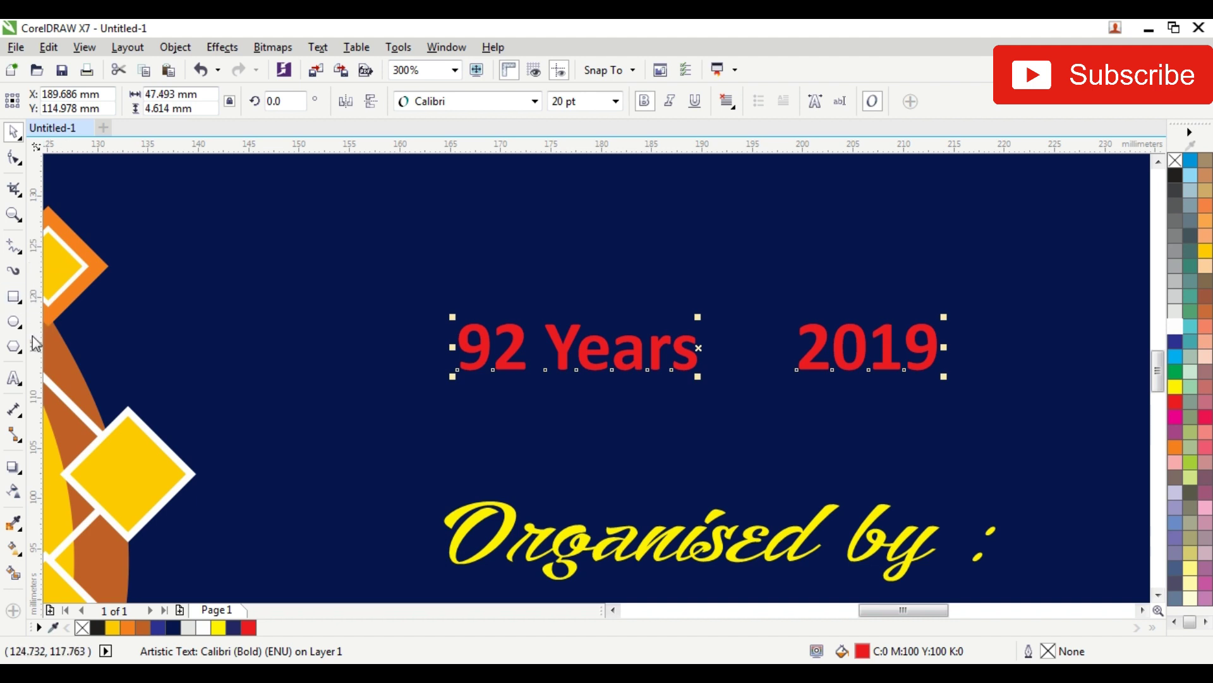
pyautogui.click(14, 322)
pyautogui.scroll(2, 708, 346)
pyautogui.moveTo(762, 316); pyautogui.dragTo(835, 391)
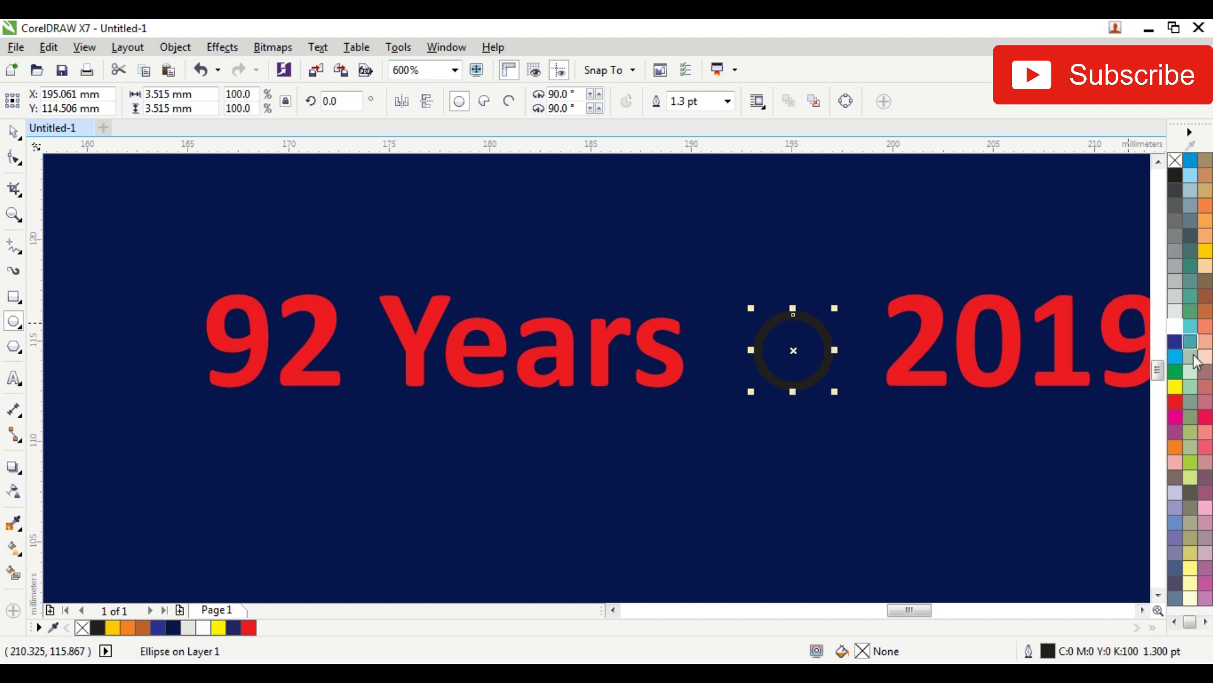
pyautogui.click(1175, 403)
pyautogui.rightClick(1175, 161)
pyautogui.scroll(-2, 744, 258)
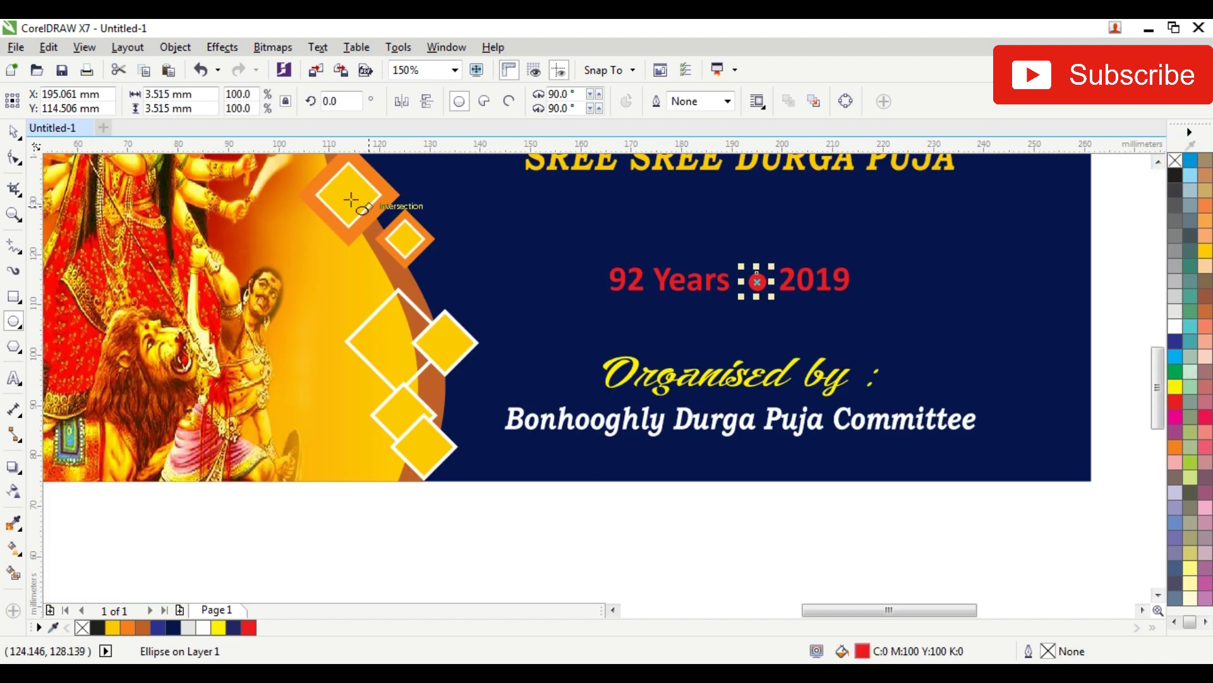
# Align the red circle's centre vertically with the "92 Years 2019" text and group the two
pyautogui.press('space')
pyautogui.click(1110, 212)
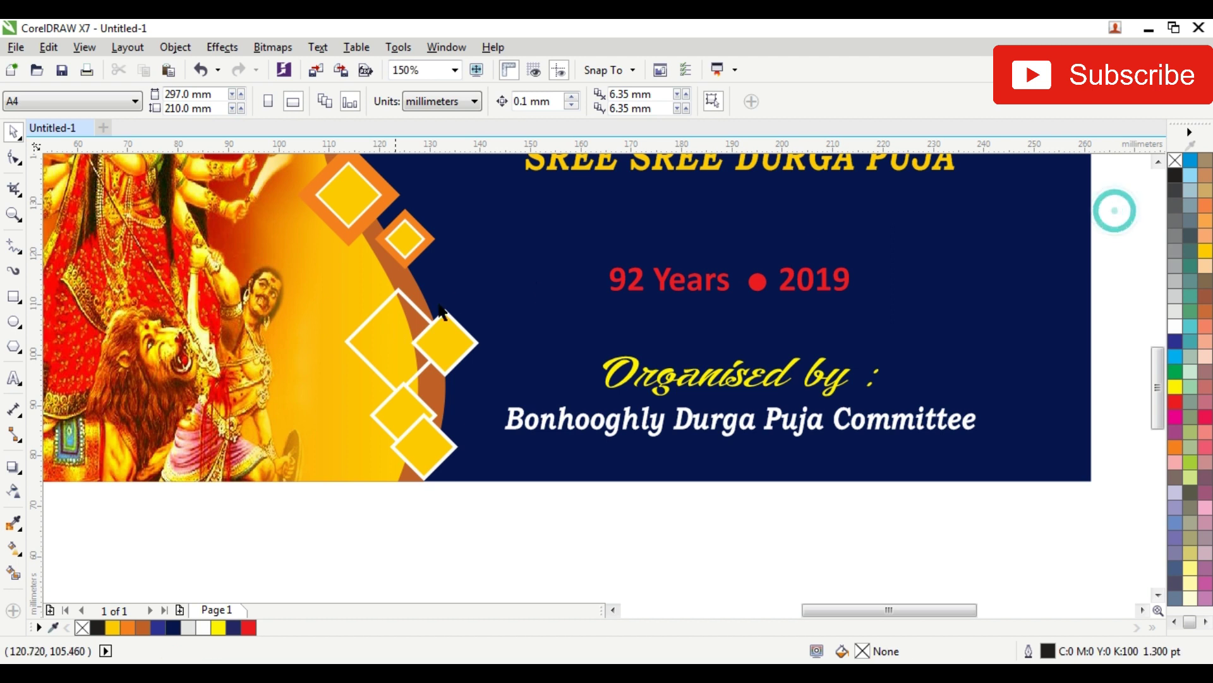
pyautogui.moveTo(1128, 227); pyautogui.dragTo(507, 314)
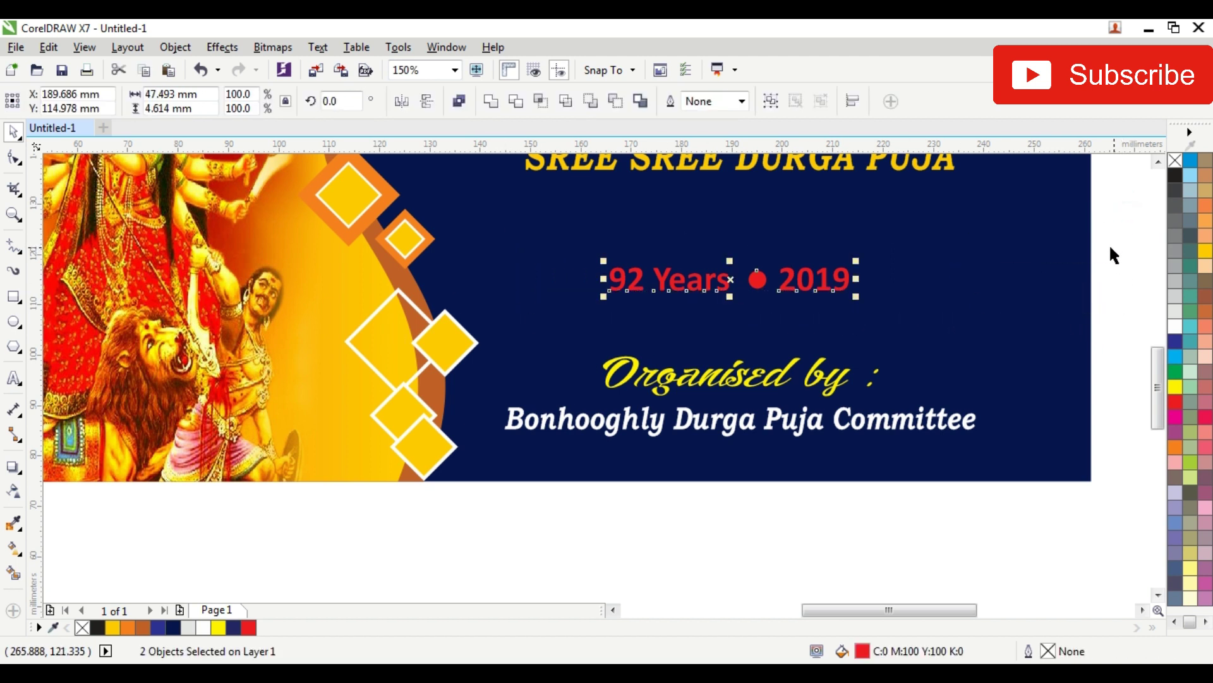
pyautogui.click(1105, 217)
pyautogui.click(758, 279)
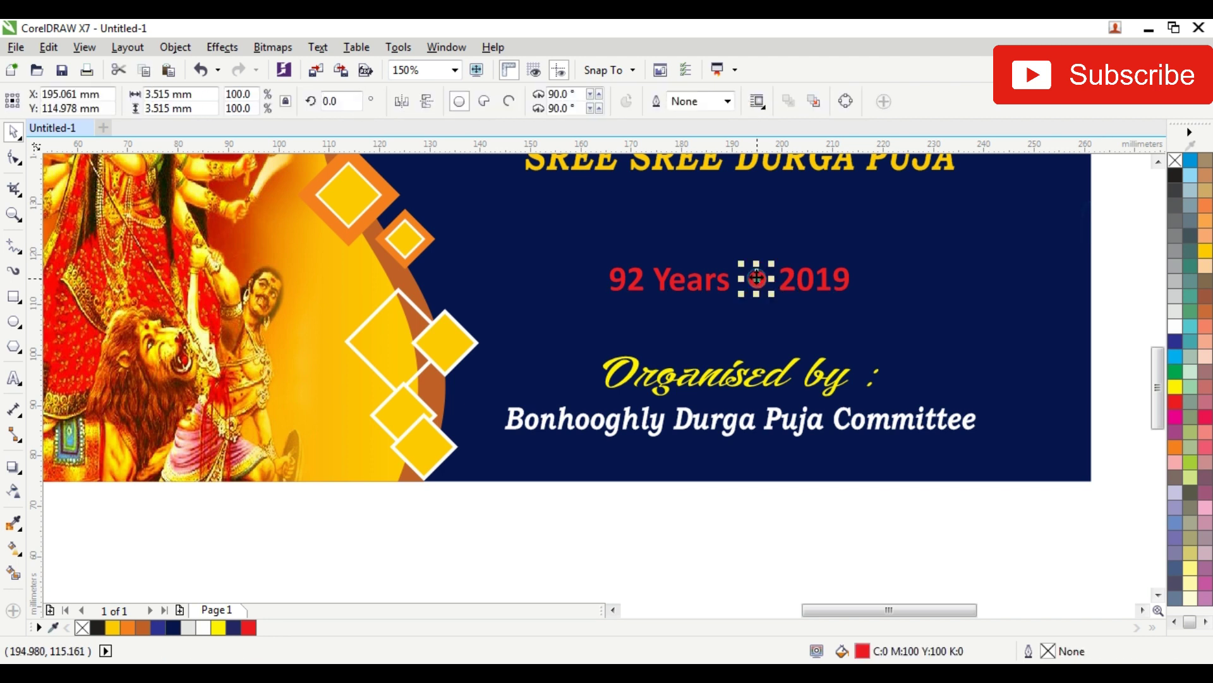
pyautogui.click(1091, 225)
pyautogui.click(1125, 231)
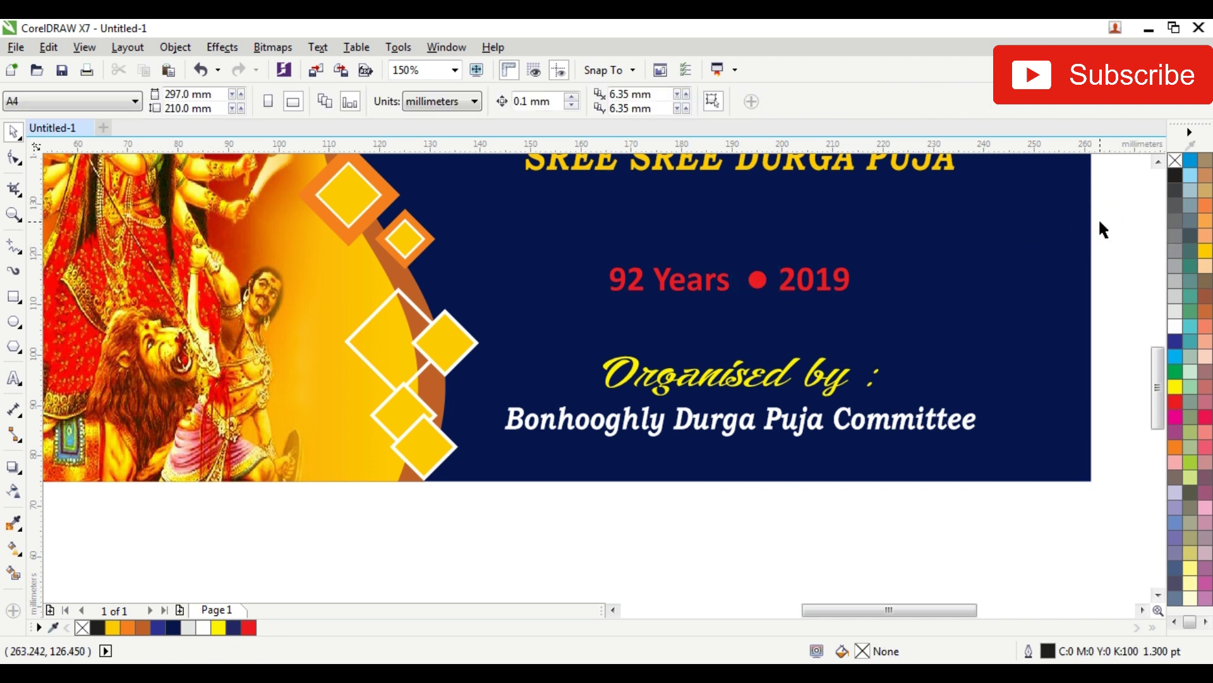
pyautogui.moveTo(731, 303); pyautogui.dragTo(585, 318)
pyautogui.hotkey('ctrl', 'g')
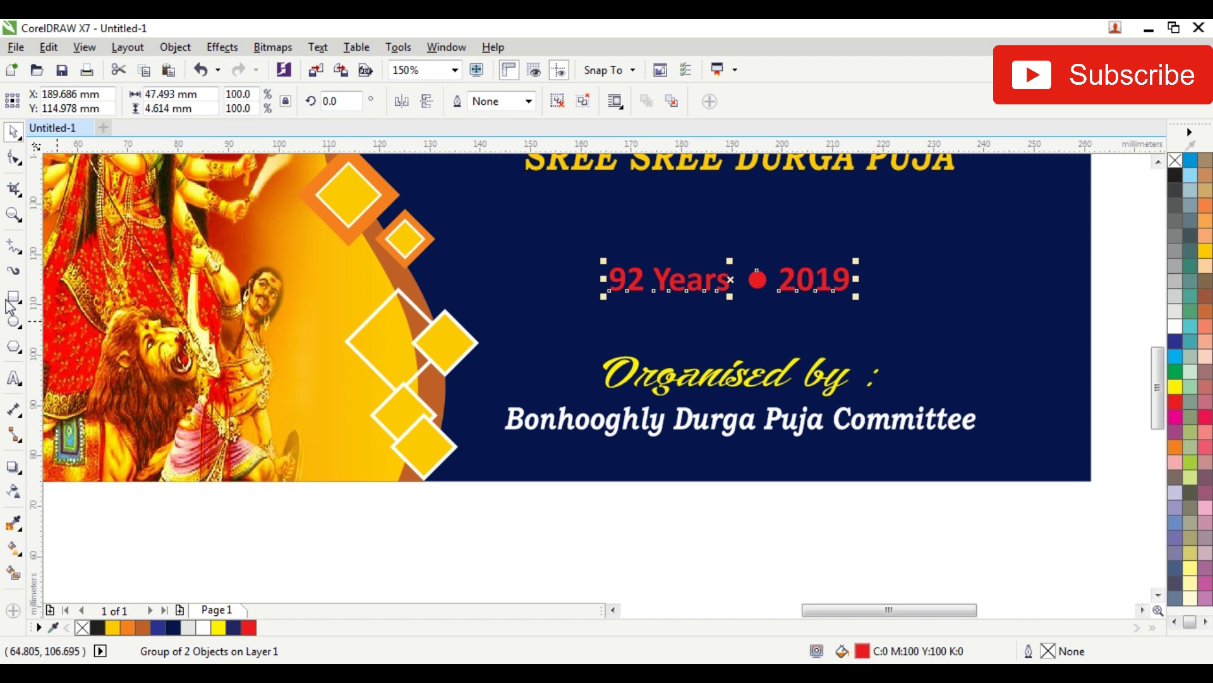
# Draw a closed wavy freehand shape about 59 by 18 mm around the "92 Years 2019" group and fill it yellow
pyautogui.click(14, 245)
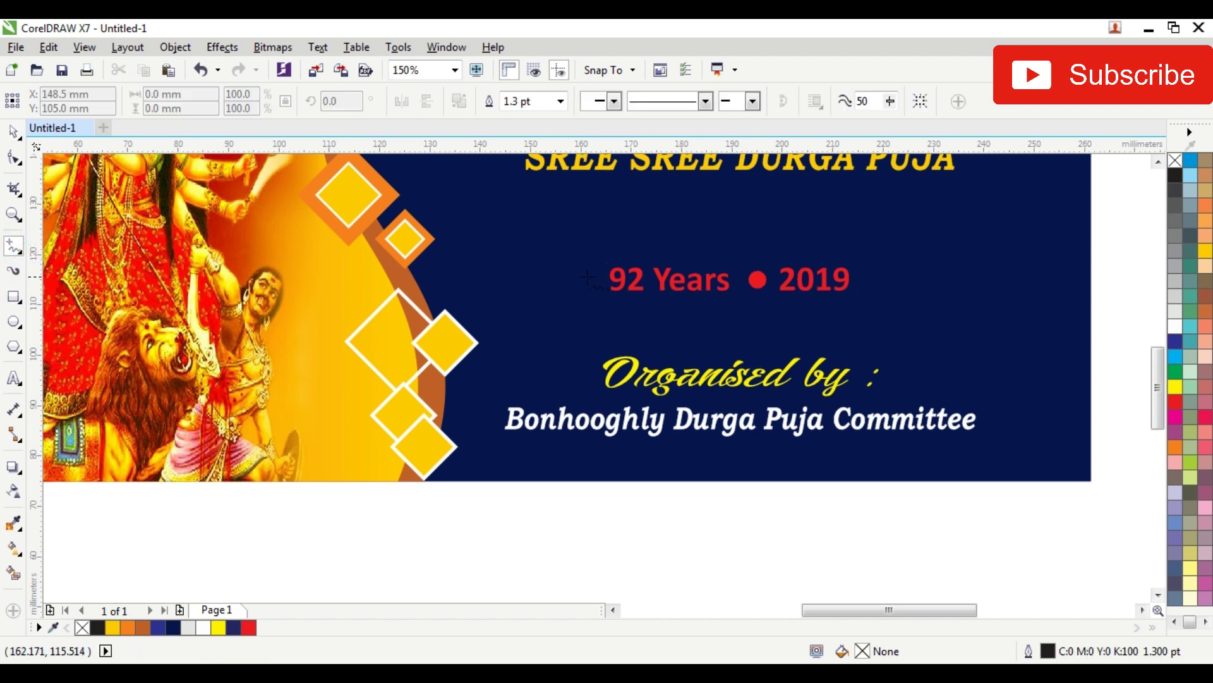
pyautogui.moveTo(584, 277); pyautogui.dragTo(610, 246)
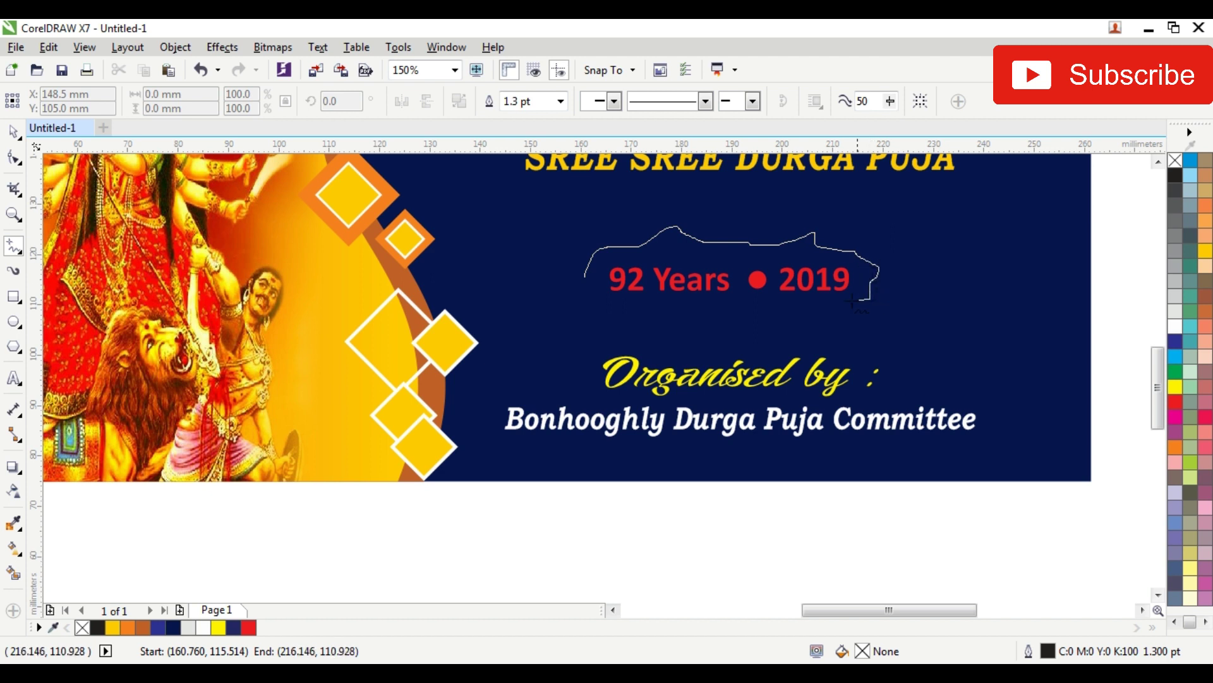
pyautogui.moveTo(632, 314)
pyautogui.mouseDown()
pyautogui.moveTo(651, 290)
pyautogui.moveTo(585, 276)
pyautogui.mouseUp()
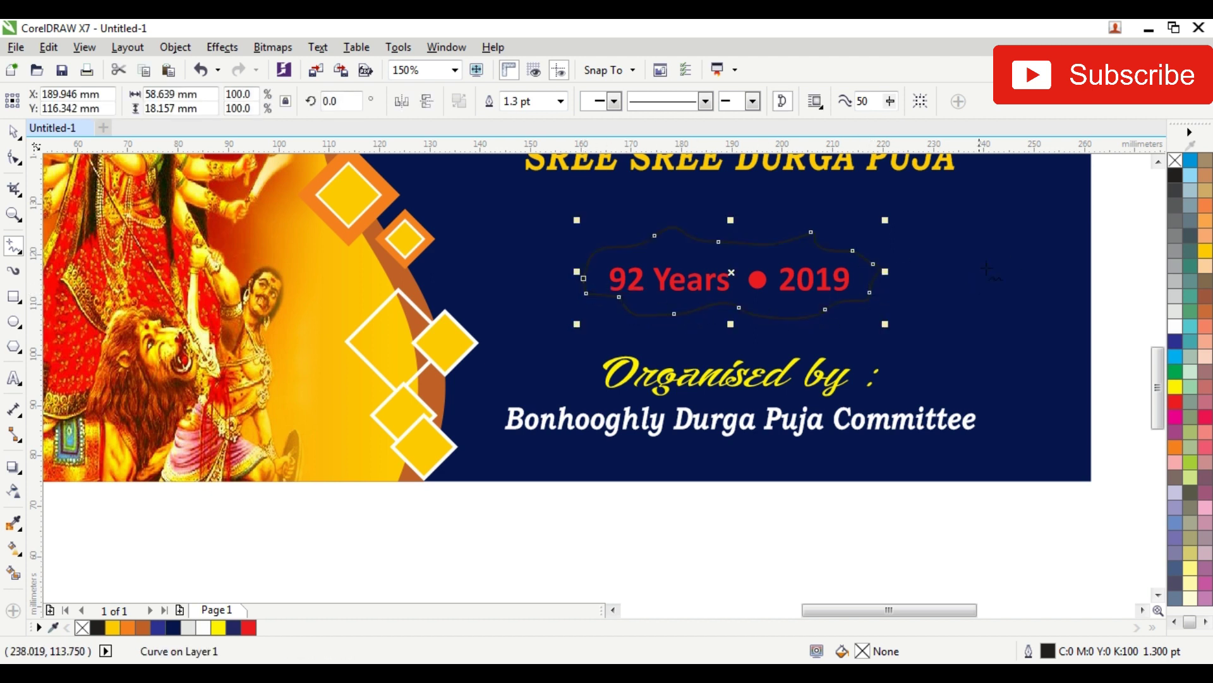
pyautogui.click(1177, 387)
# Bring the "92 Years 2019" group in front of the yellow shape and fill its circle blue
pyautogui.click(13, 134)
pyautogui.moveTo(1135, 212); pyautogui.dragTo(595, 350)
pyautogui.hotkey('shift', 'pageup')
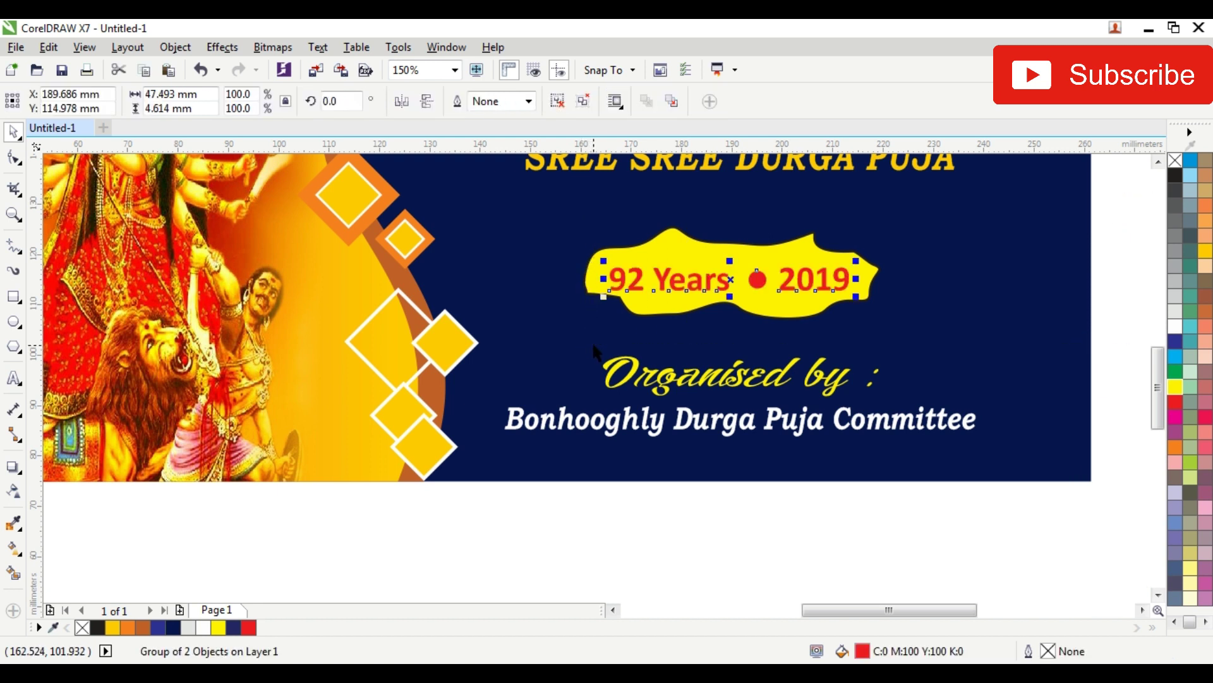
pyautogui.click(1115, 218)
pyautogui.keyDown('ctrl'); pyautogui.click(758, 278); pyautogui.keyUp('ctrl')
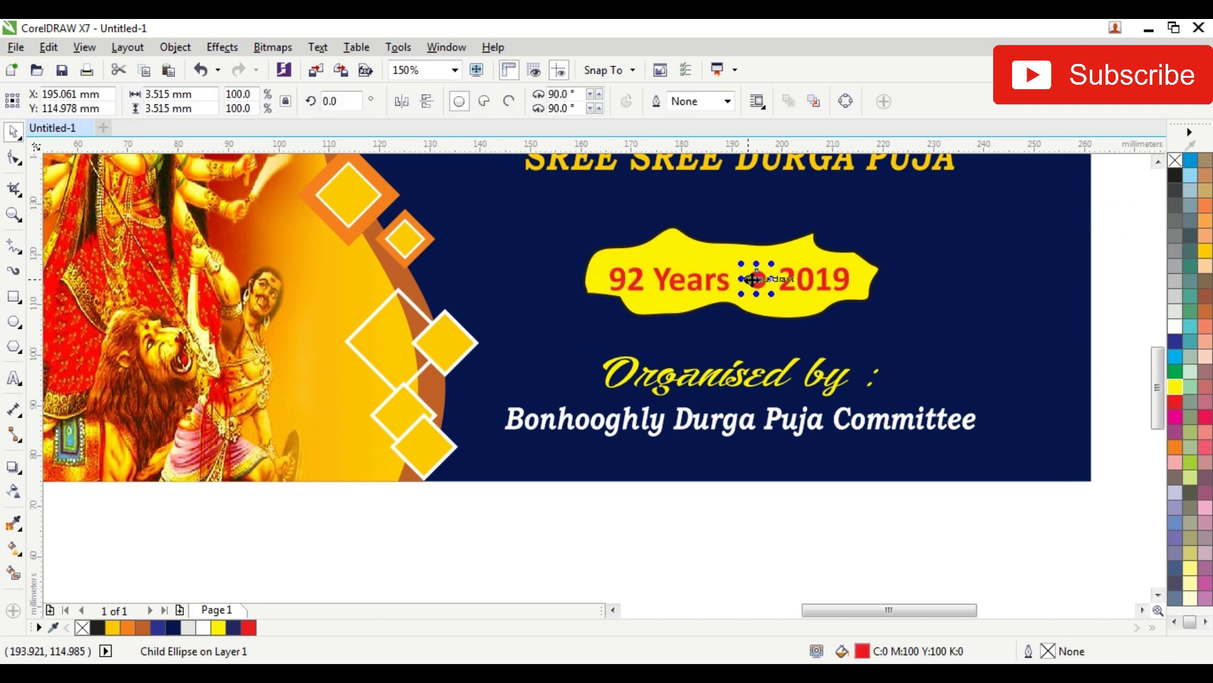
pyautogui.click(1174, 342)
pyautogui.click(1117, 228)
# Enlarge the yellow wavy shape to about 60 mm wide and remove its outline
pyautogui.click(727, 254)
pyautogui.scroll(1, 725, 266)
pyautogui.moveTo(435, 361); pyautogui.dragTo(418, 367)
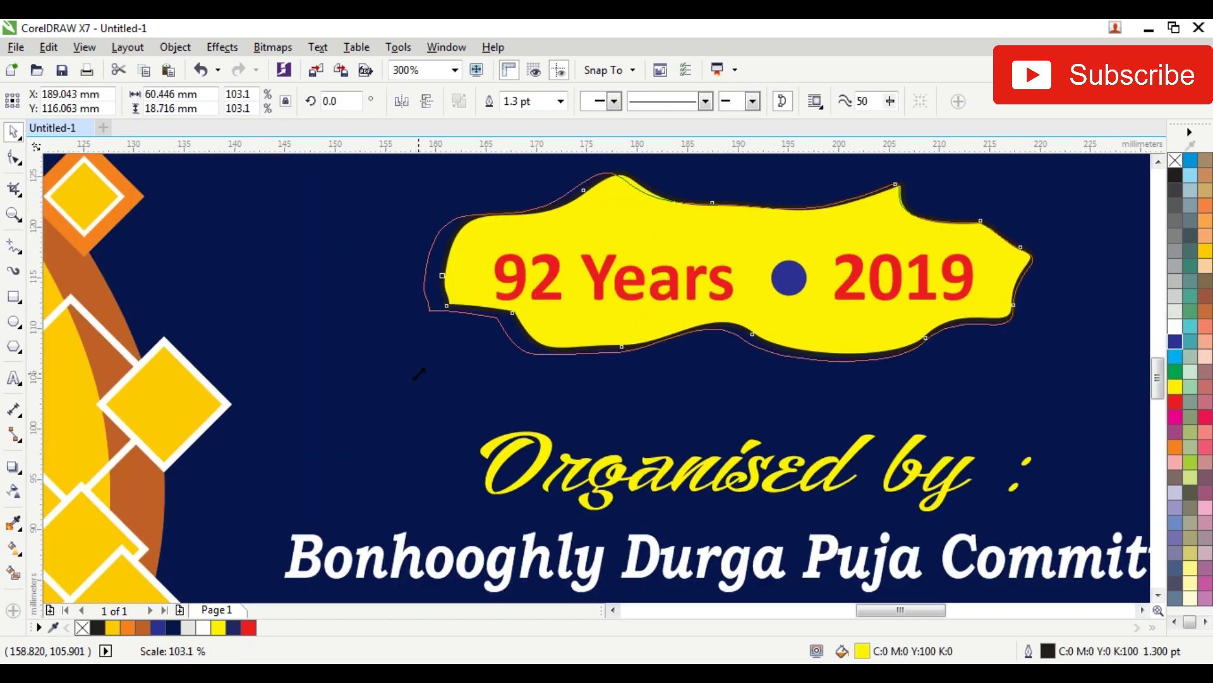
pyautogui.rightClick(1175, 160)
# Add a downward drop shadow to the yellow wavy shape with feathering 4 and opacity 79
pyautogui.click(15, 465)
pyautogui.moveTo(728, 171); pyautogui.dragTo(732, 375)
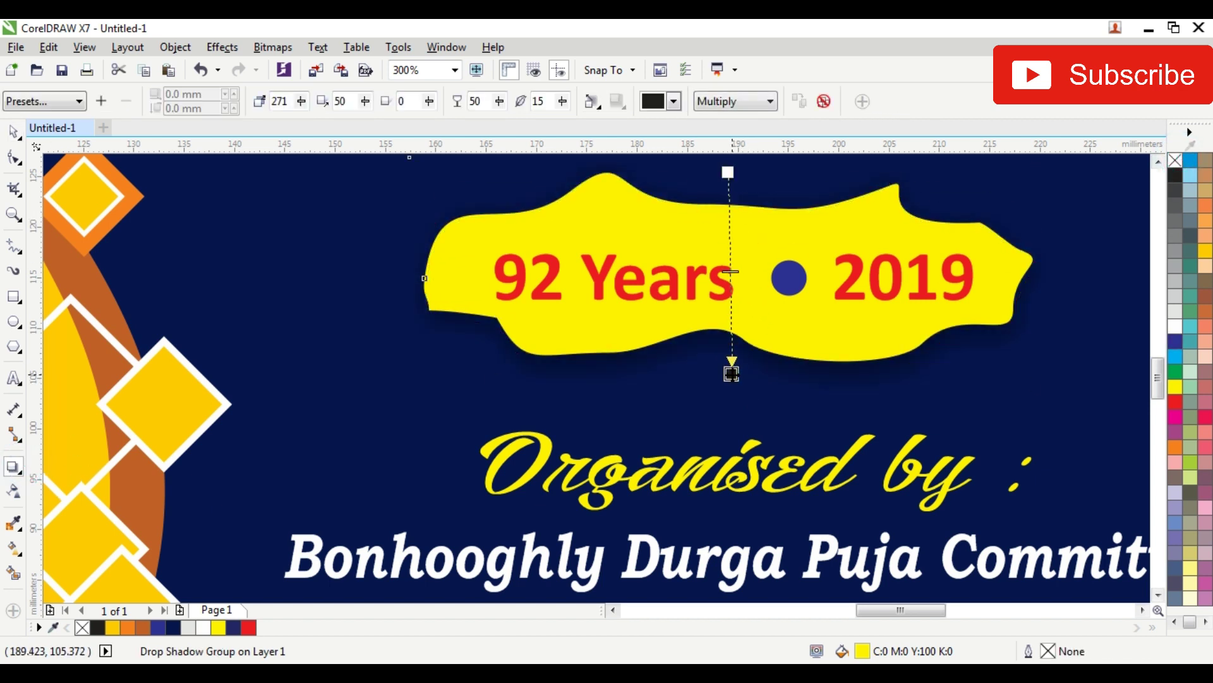
pyautogui.click(561, 103)
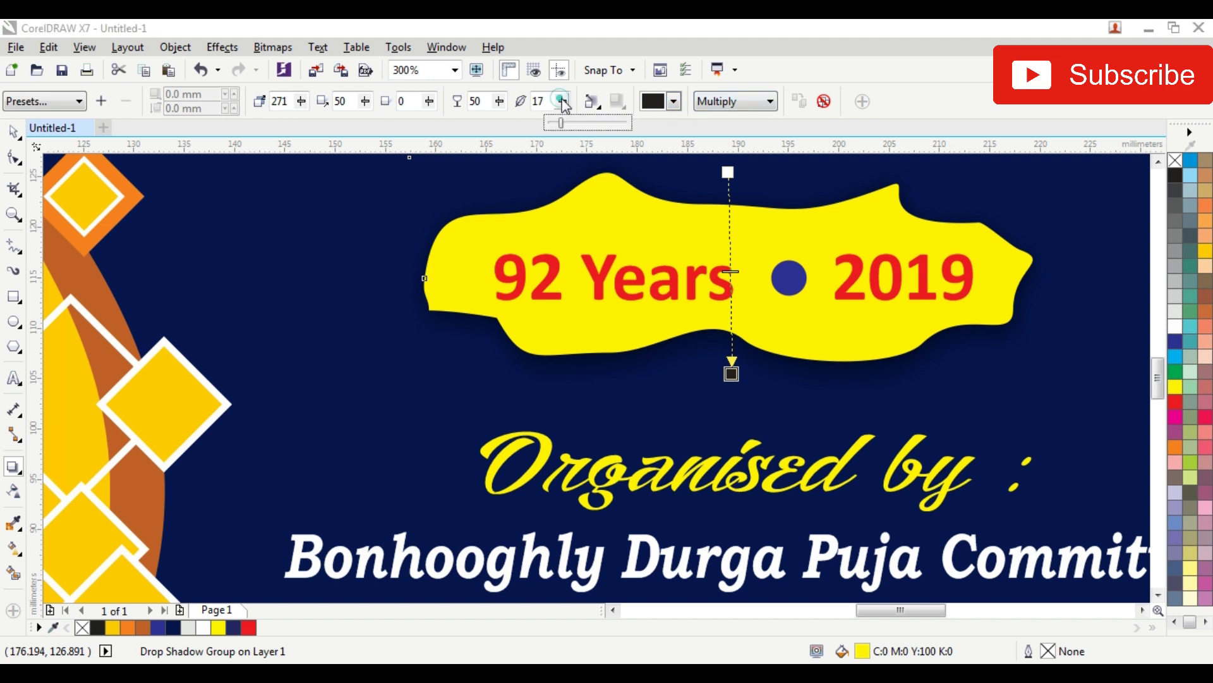
pyautogui.moveTo(558, 122); pyautogui.dragTo(522, 127)
pyautogui.click(500, 102)
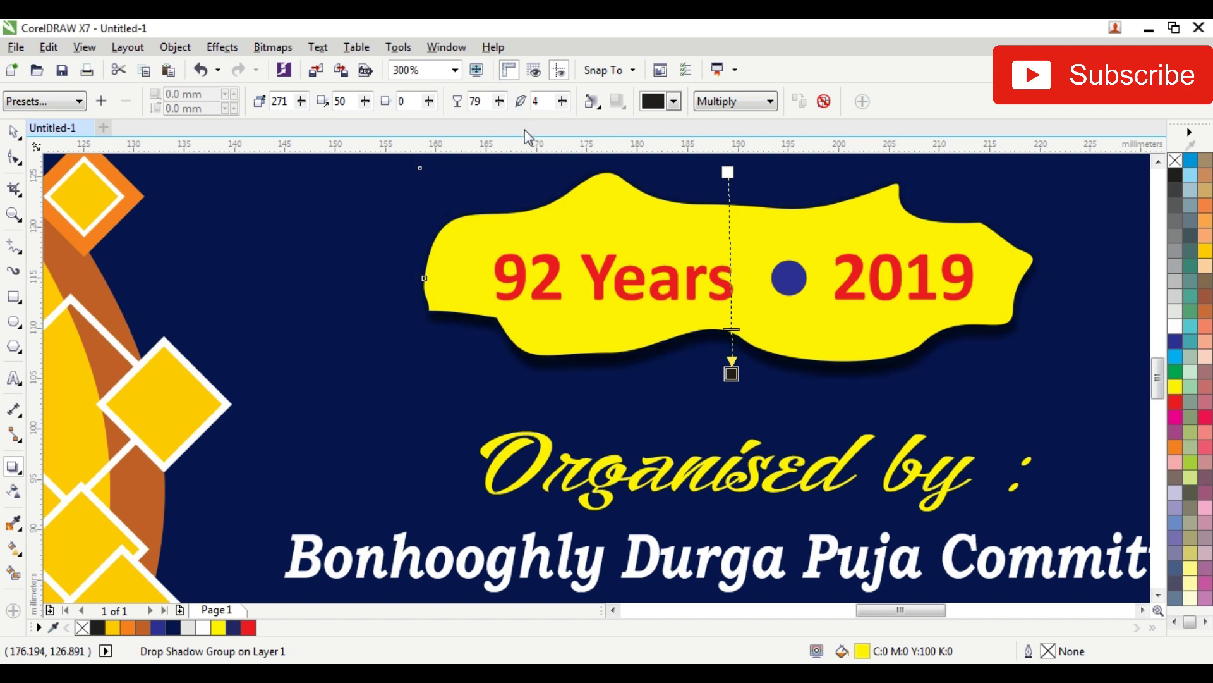
# Try cyan as the colour of the yellow wavy shape's drop shadow, and switch it back to black
pyautogui.click(14, 133)
pyautogui.click(673, 102)
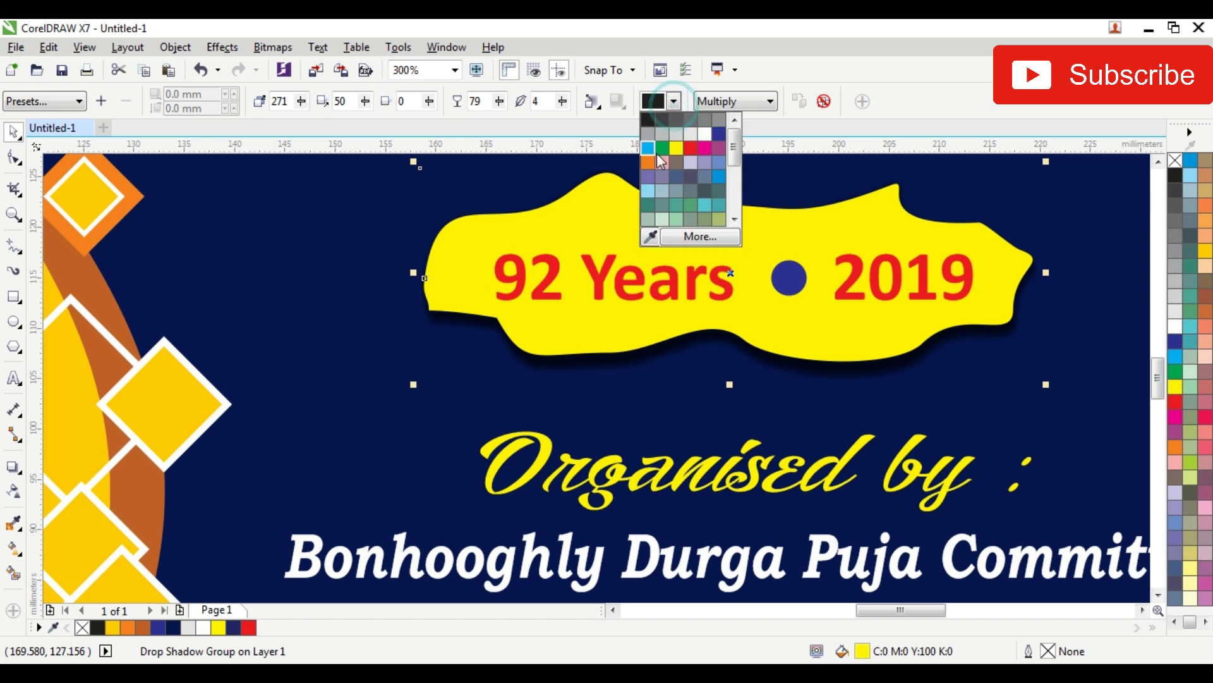
pyautogui.click(648, 151)
pyautogui.click(673, 102)
pyautogui.click(648, 120)
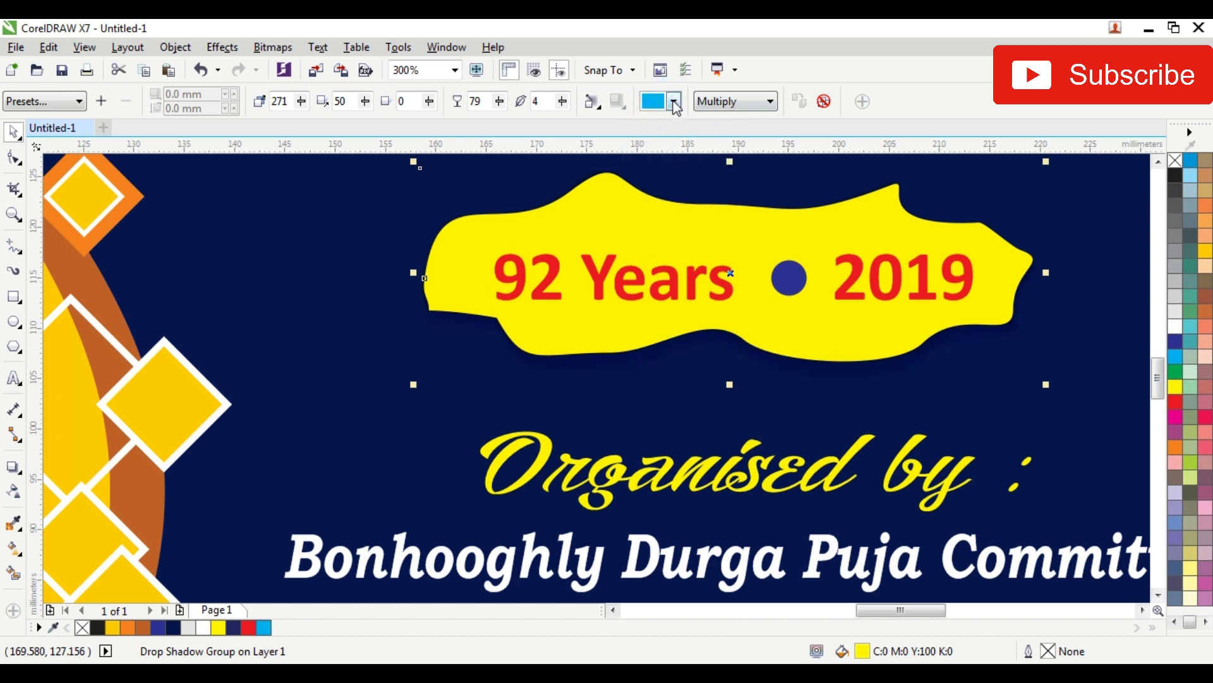
pyautogui.click(674, 102)
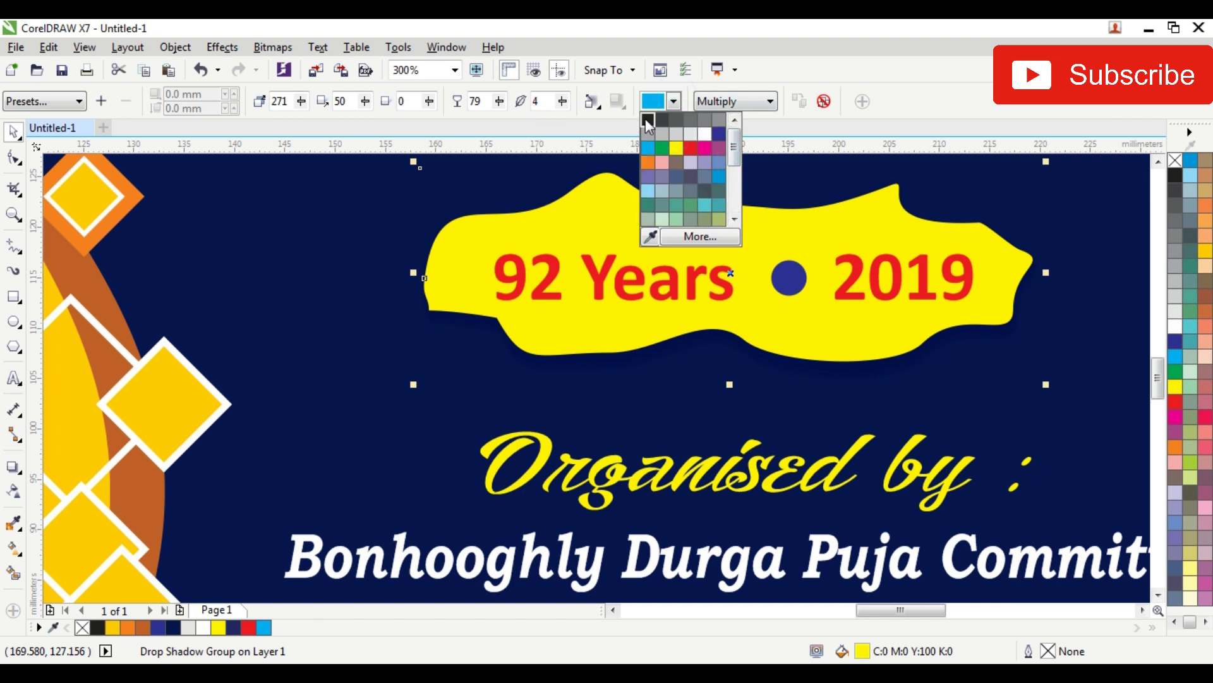
pyautogui.click(646, 119)
pyautogui.scroll(-2, 552, 320)
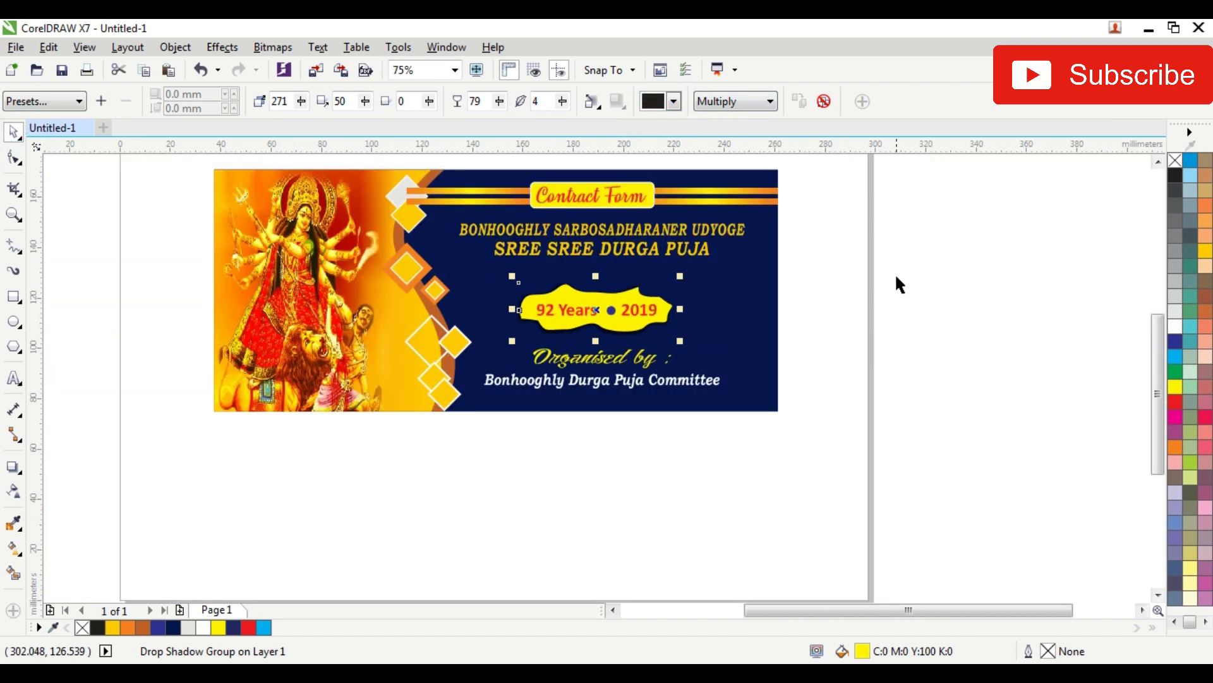
pyautogui.click(874, 293)
pyautogui.scroll(-1, 875, 294)
pyautogui.scroll(1, 787, 286)
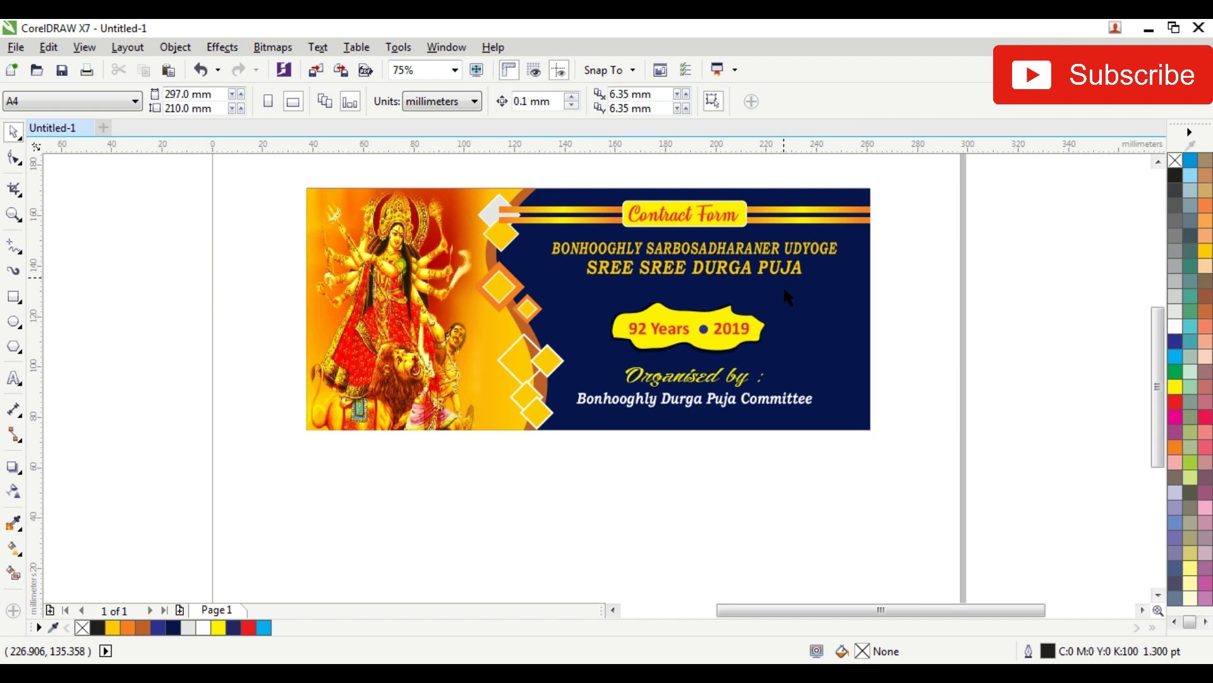
# Paste the drummer illustration onto the navy panel, place it beside the years badge near the panel's outer edge, and enlarge it slightly
pyautogui.moveTo(924, 235); pyautogui.dragTo(541, 303)
pyautogui.click(689, 474)
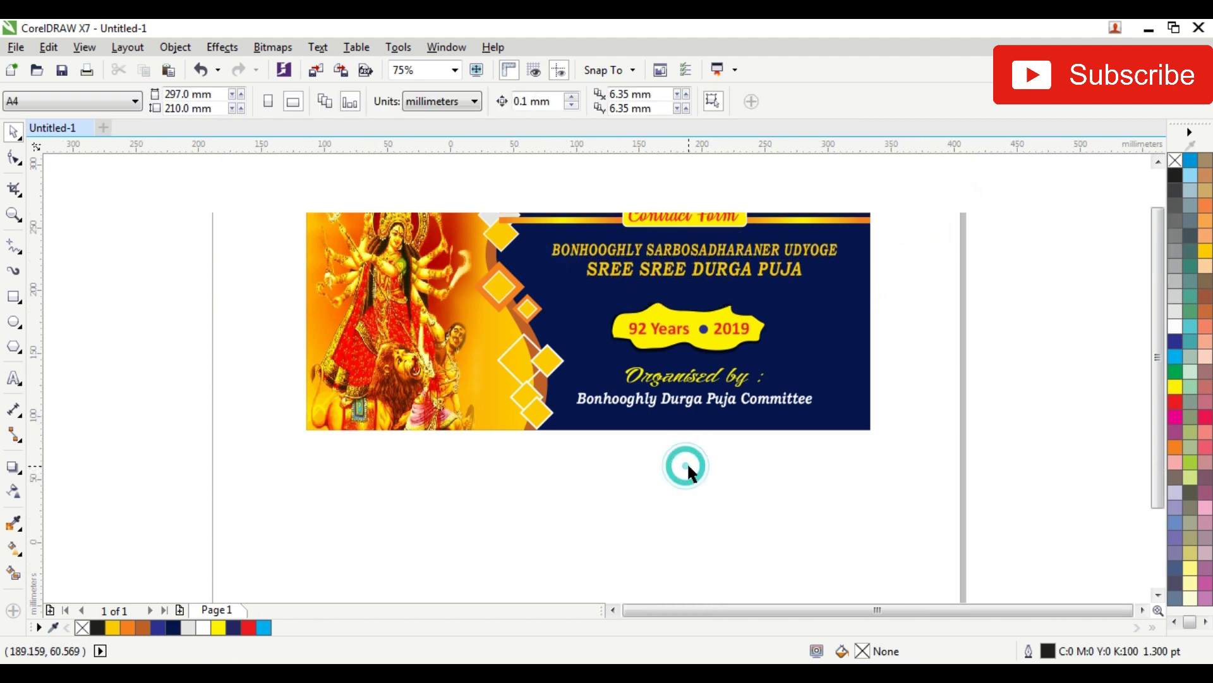
pyautogui.scroll(-1, 688, 467)
pyautogui.hotkey('ctrl', 'v')
pyautogui.scroll(2, 744, 387)
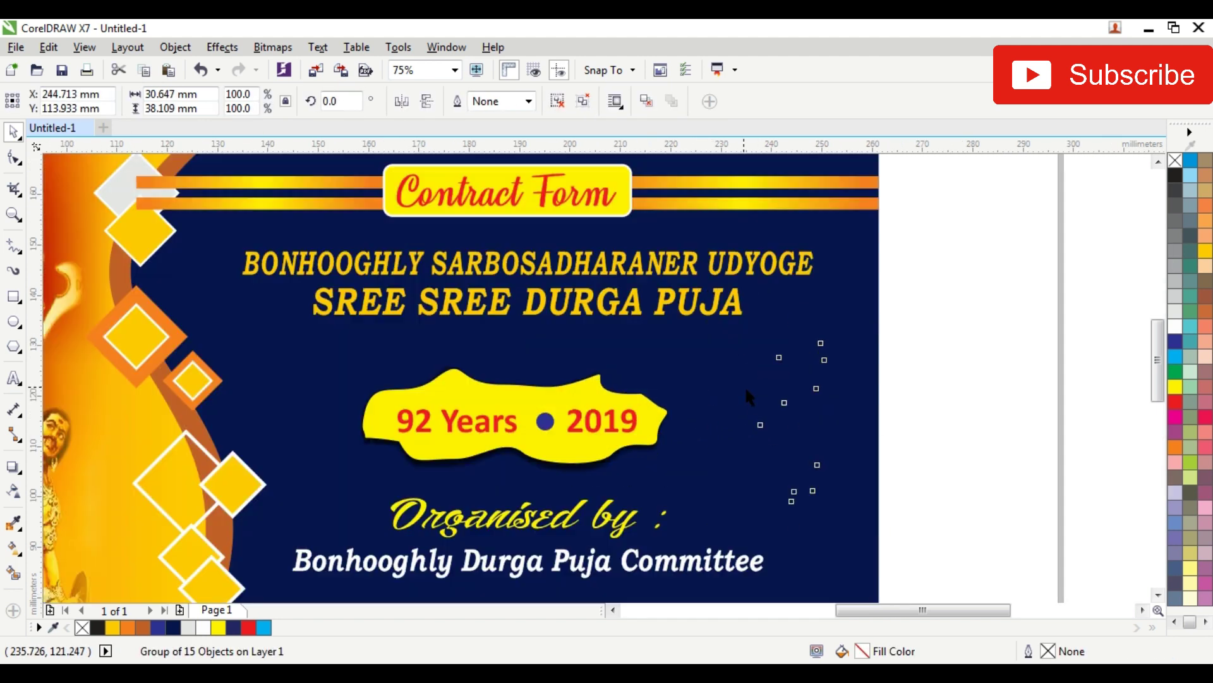
pyautogui.moveTo(787, 411); pyautogui.dragTo(763, 423)
pyautogui.moveTo(857, 334); pyautogui.dragTo(870, 315)
pyautogui.click(1002, 359)
pyautogui.scroll(-2, 945, 393)
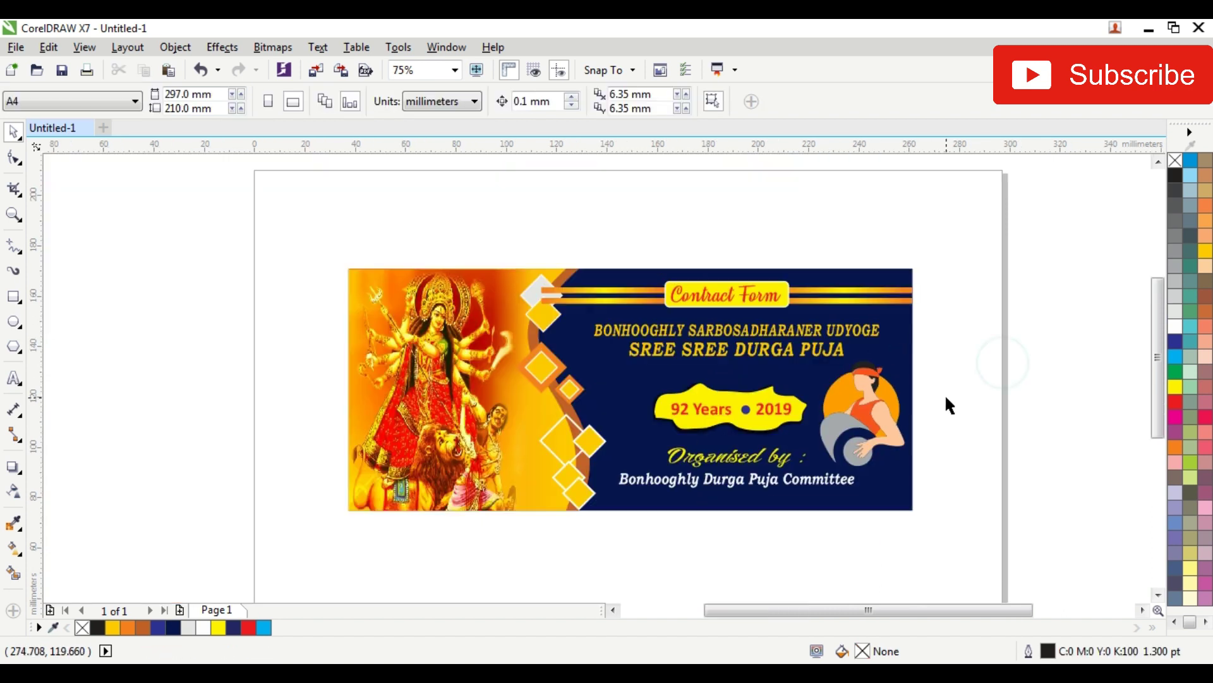
pyautogui.scroll(1, 912, 399)
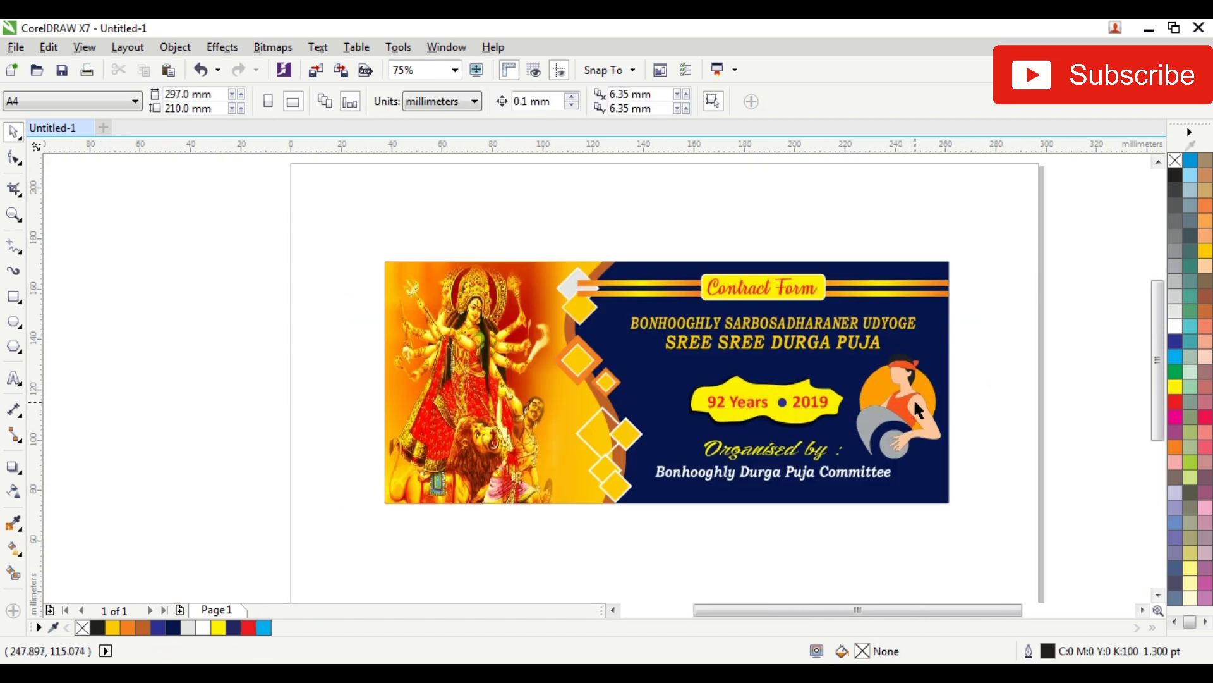
# Nudge the two heading lines "Bonhooghly Sarbosadharaner Udyoge" and "Sree Sree Durga Puja" slightly to the left
pyautogui.moveTo(659, 378); pyautogui.dragTo(659, 376)
pyautogui.press('Left')
pyautogui.press('Left')
pyautogui.press('Left')
pyautogui.press('Left')
pyautogui.press('Left')
pyautogui.press('Left')
pyautogui.press('Left')
pyautogui.click(1052, 317)
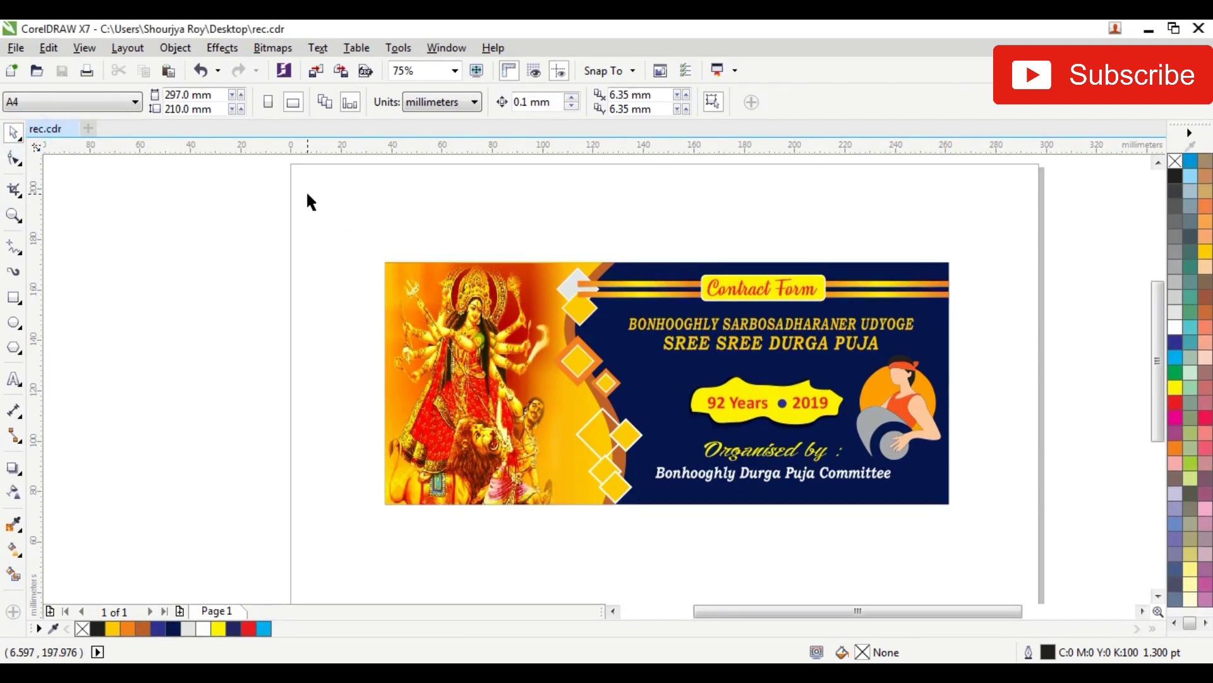
# Examine the grey and yellow diamonds at the start of the gradient bars and check the overall layout
pyautogui.click(307, 192)
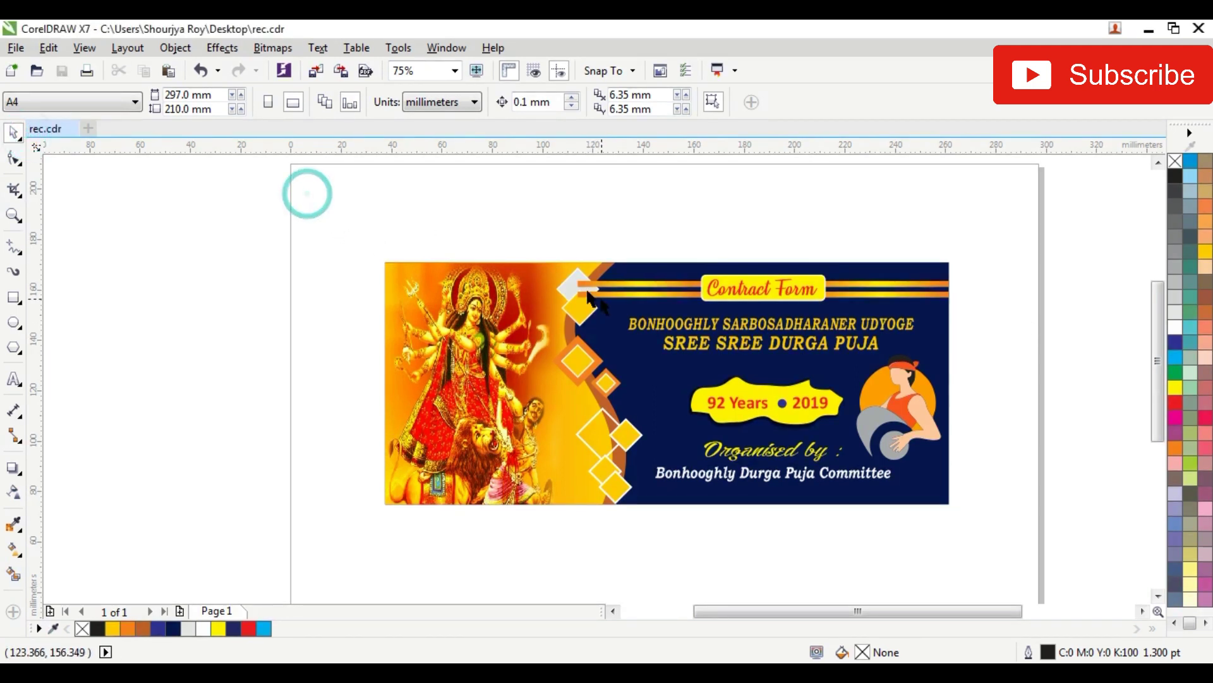
pyautogui.click(588, 290)
pyautogui.click(428, 202)
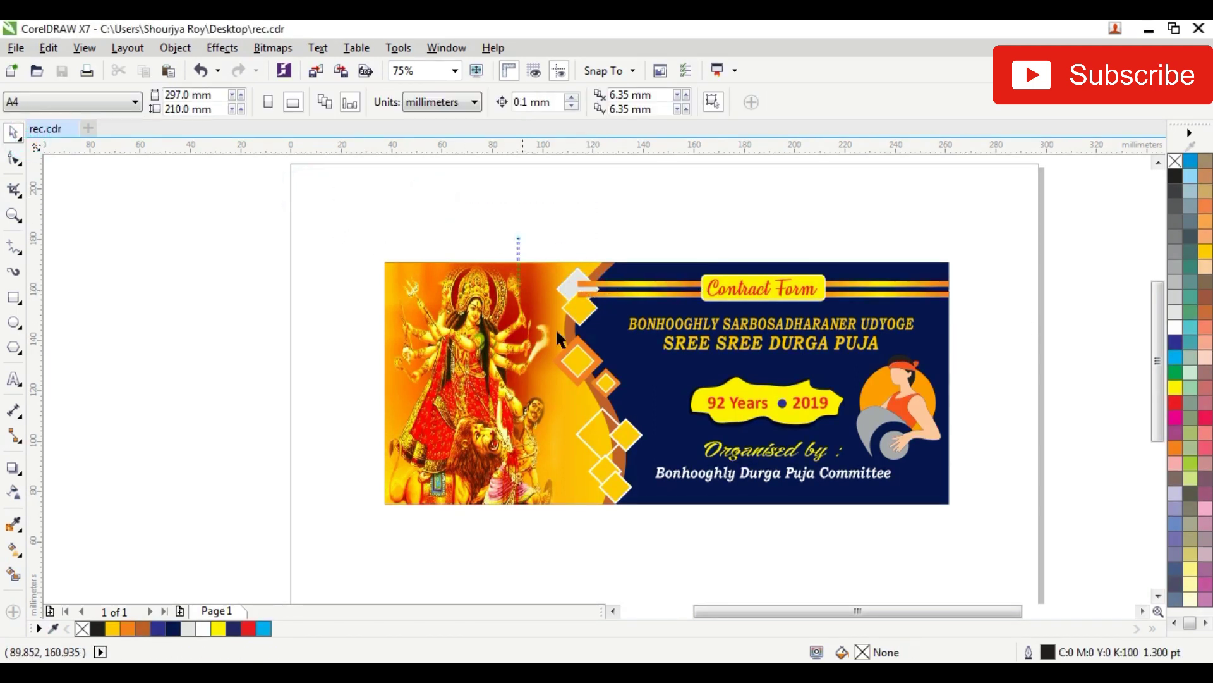
pyautogui.moveTo(499, 218); pyautogui.dragTo(623, 325)
pyautogui.scroll(2, 622, 323)
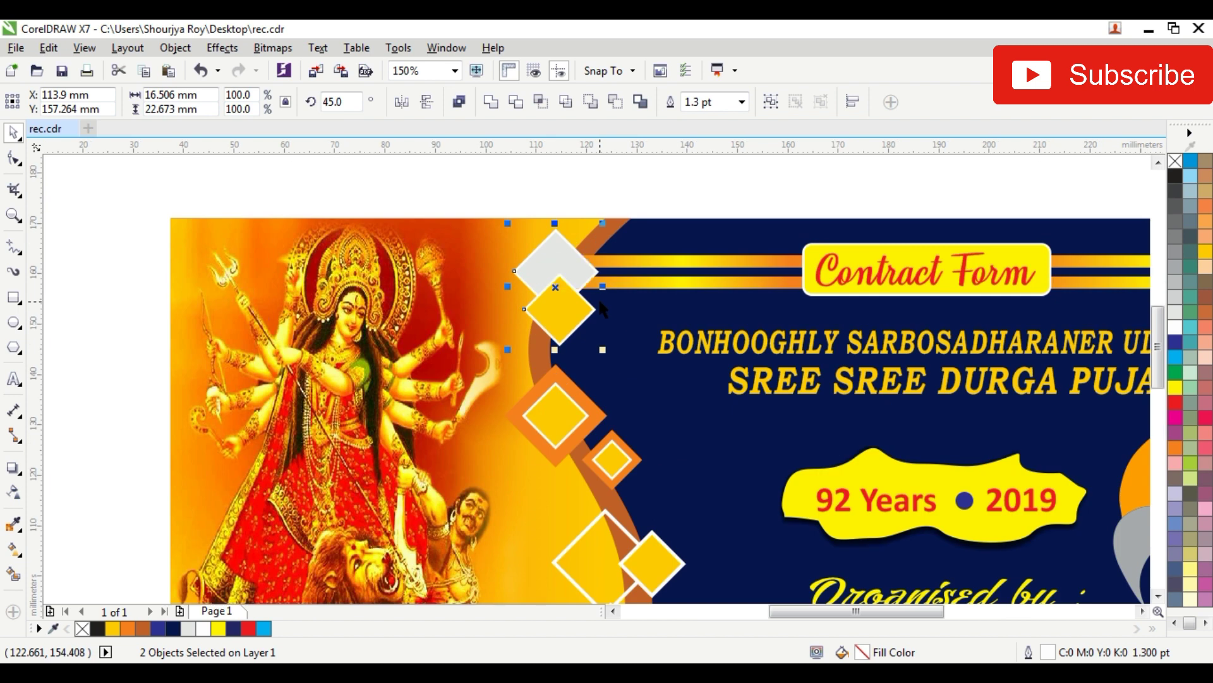
pyautogui.scroll(-3, 598, 297)
pyautogui.click(644, 252)
pyautogui.scroll(2, 705, 366)
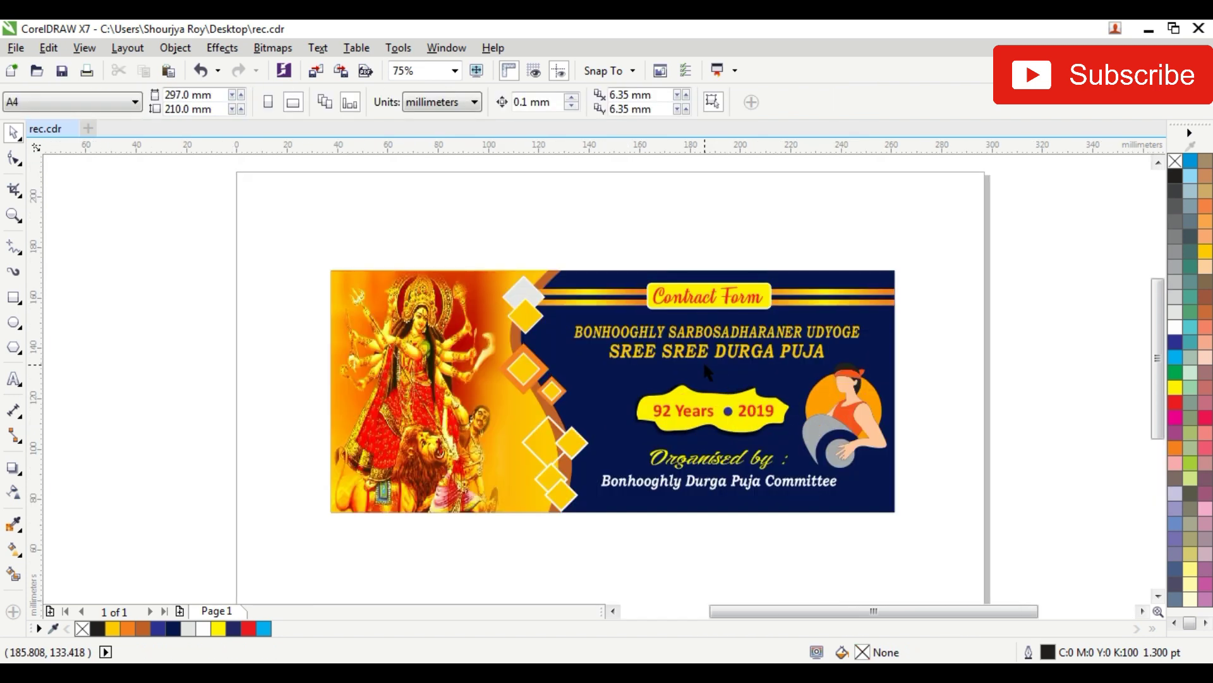